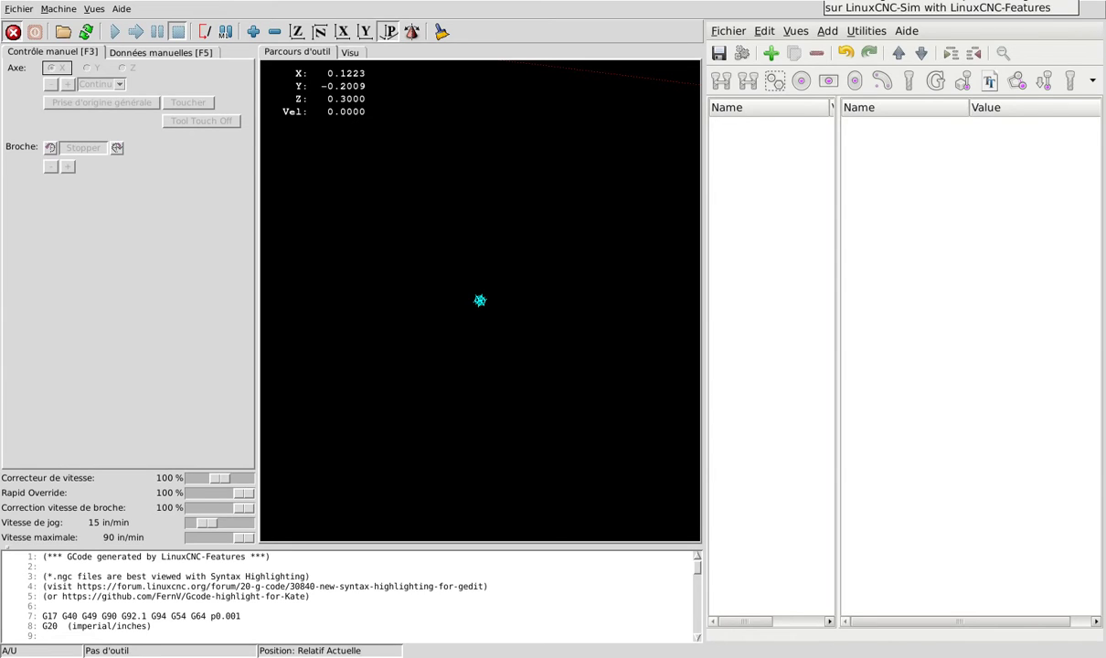
- Open Utilities > Preferences and move the dialog fully into view
left_click(859, 32)
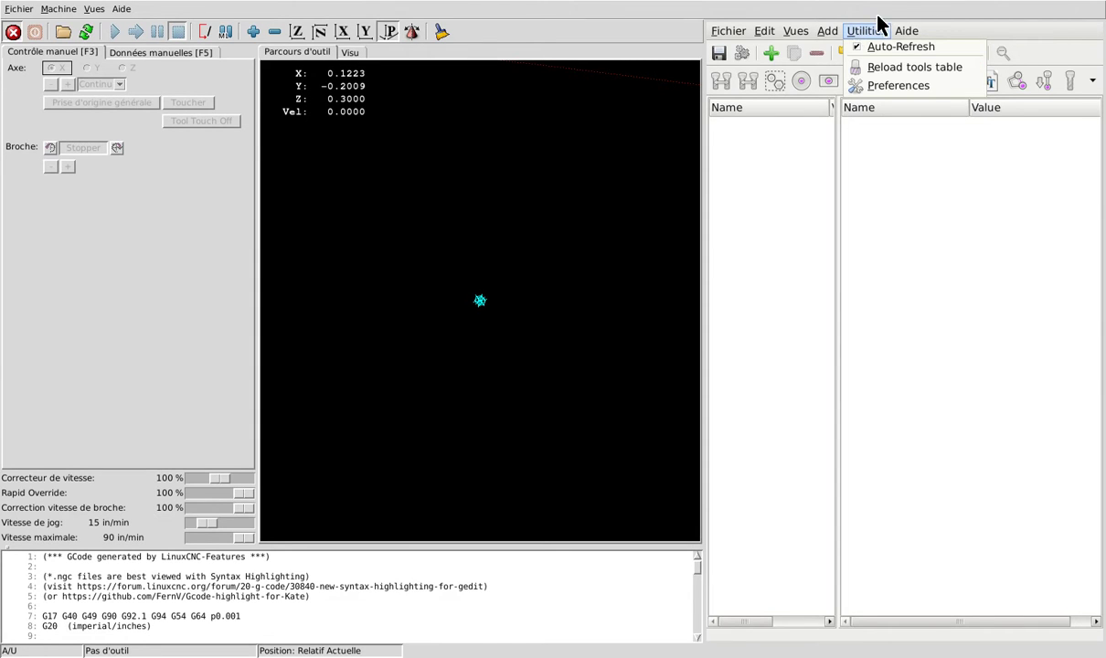
left_click(881, 87)
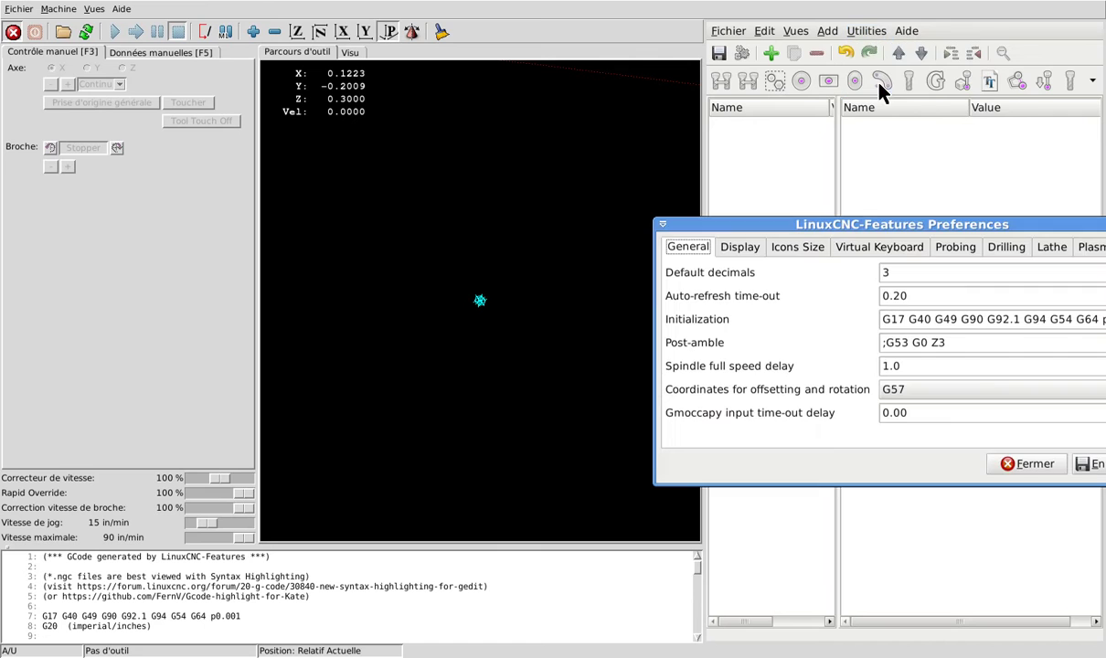
left_click_drag(879, 224, 754, 202)
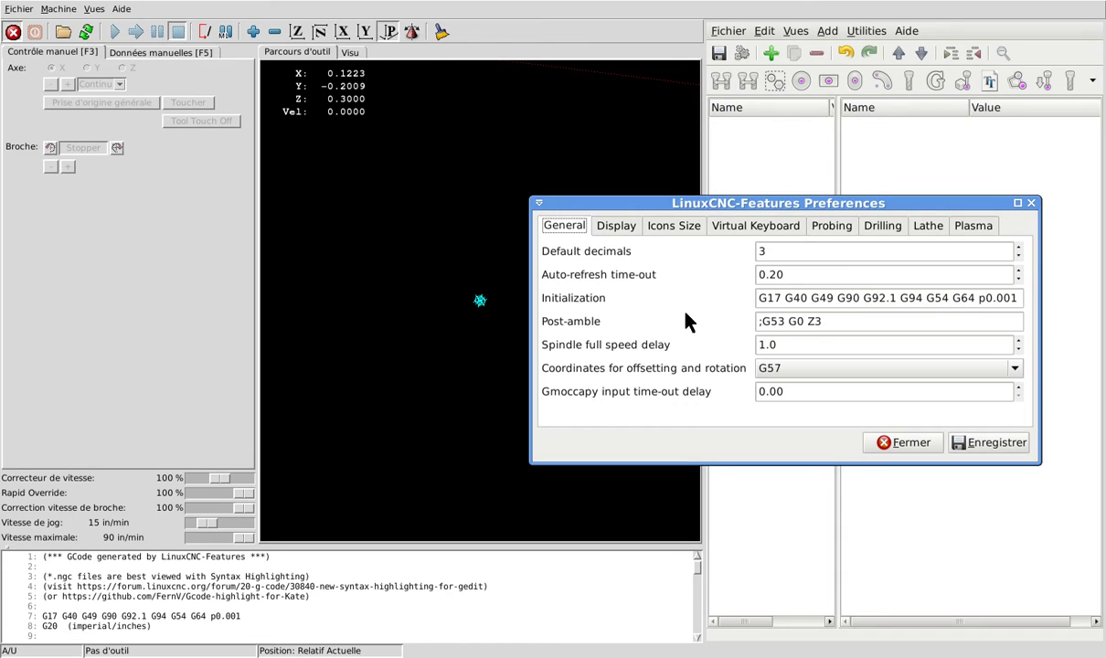
- Review the General init and post-amble G-code, keeping G57 and the 0.00 Gmoccapy time-out
left_click(879, 298)
left_click(876, 321)
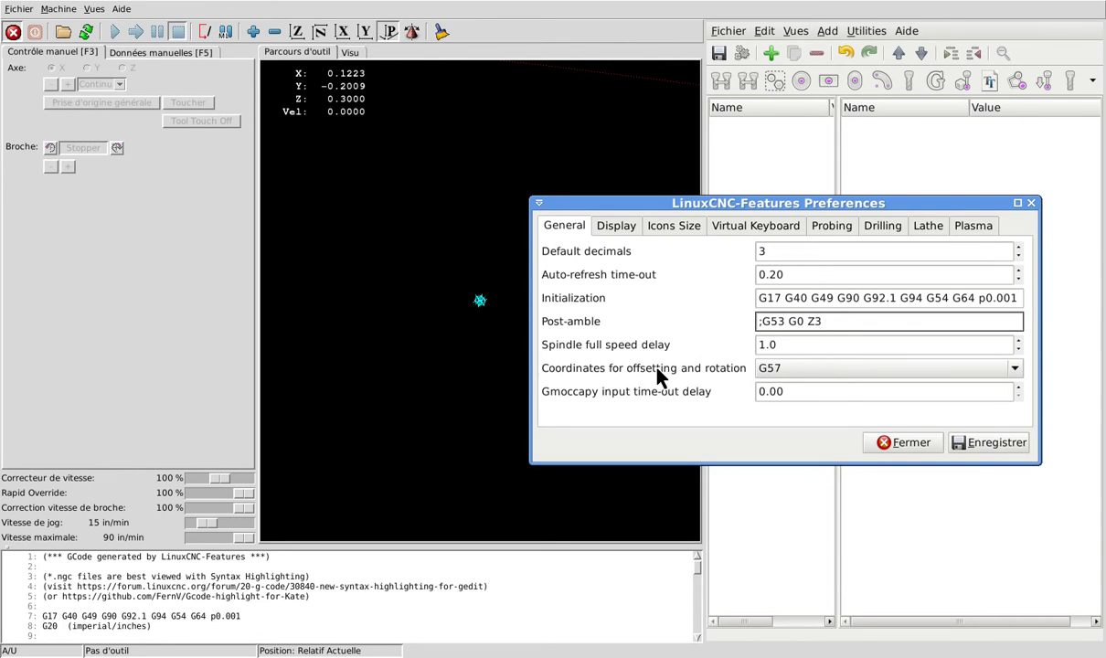
left_click(803, 375)
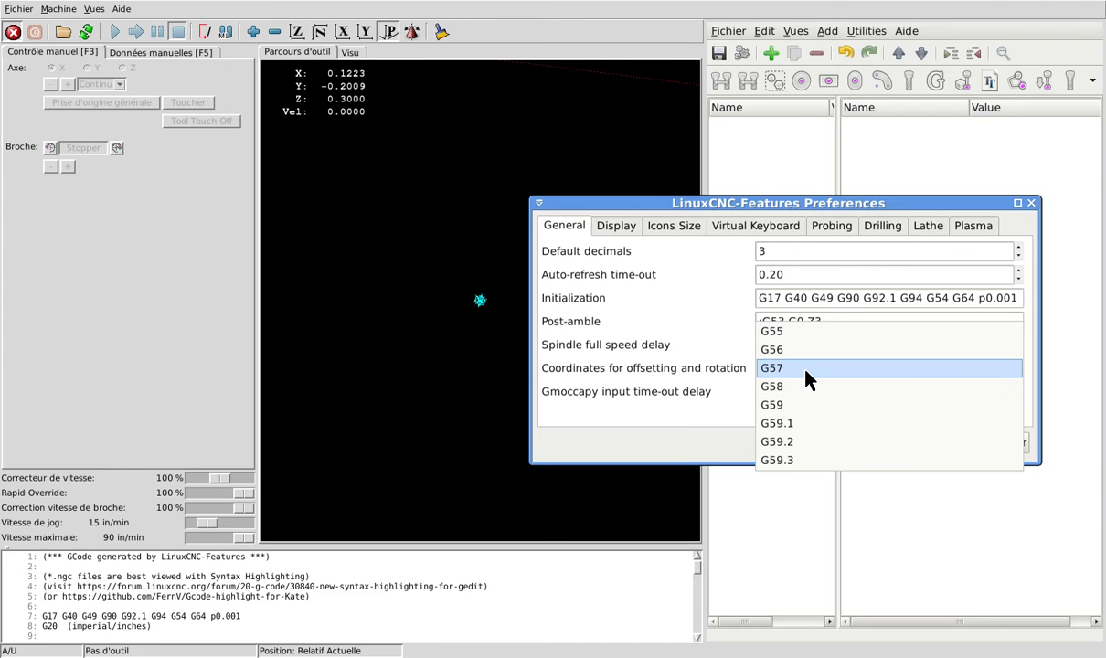
left_click(808, 377)
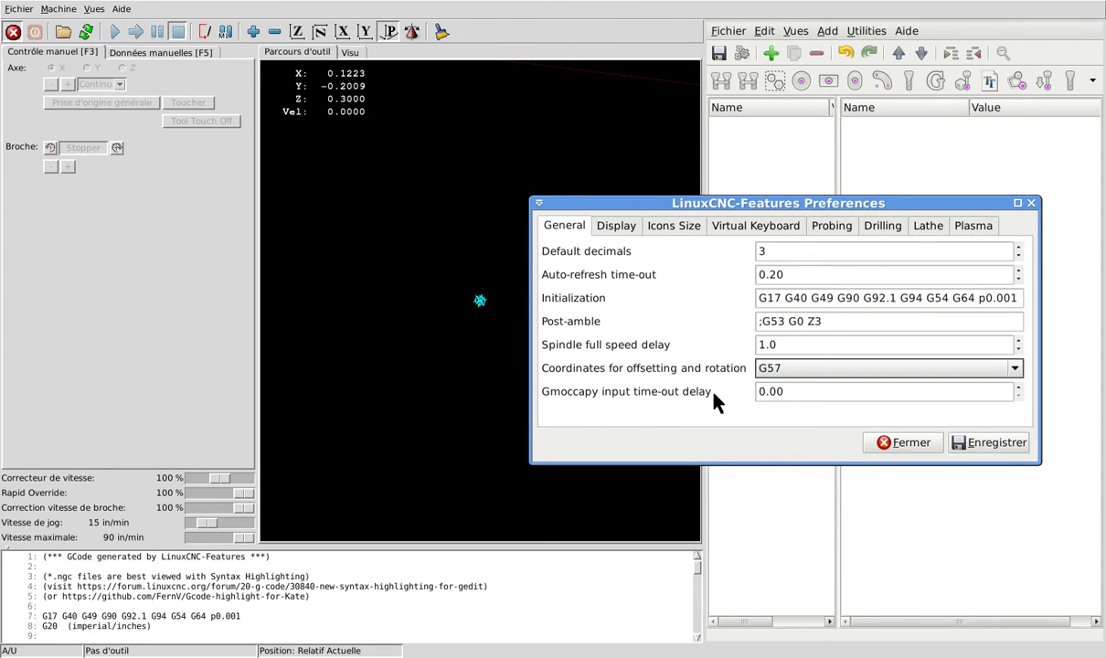
left_click(792, 392)
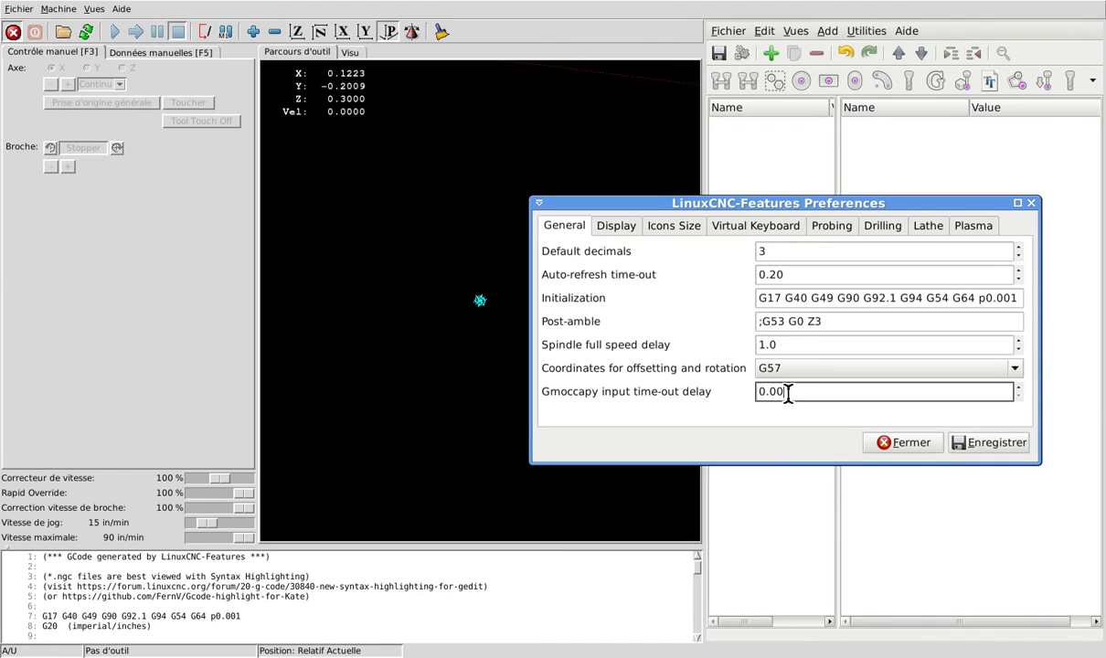
left_click(566, 226)
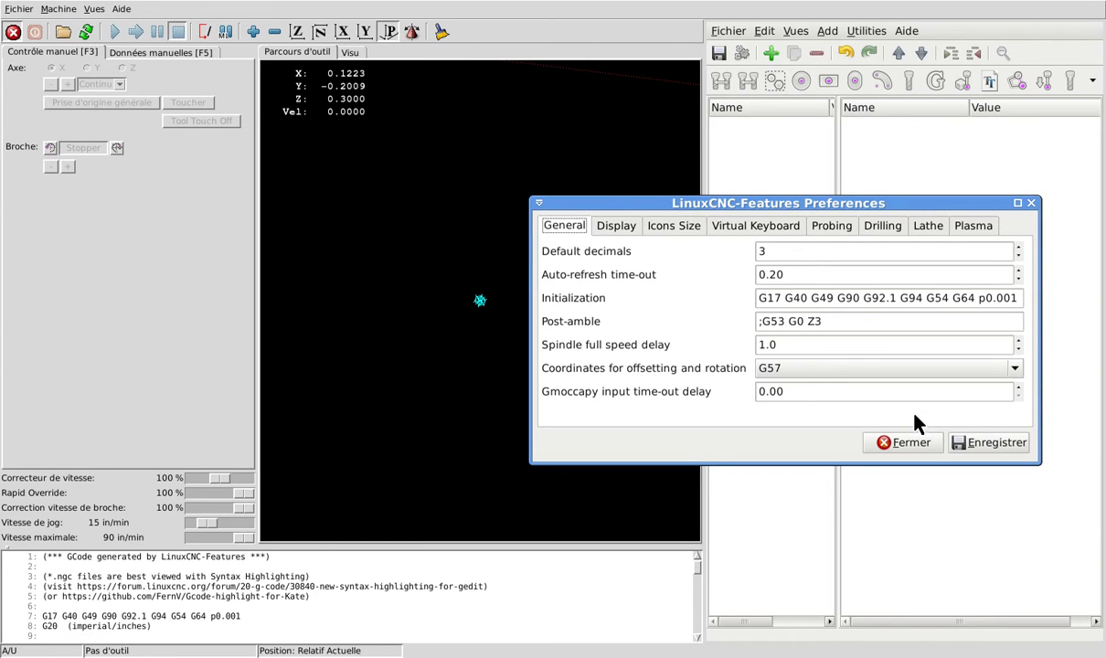
- Reduce the Display window minimum width, then look over the Icon size and Keyboard pages
left_click(621, 227)
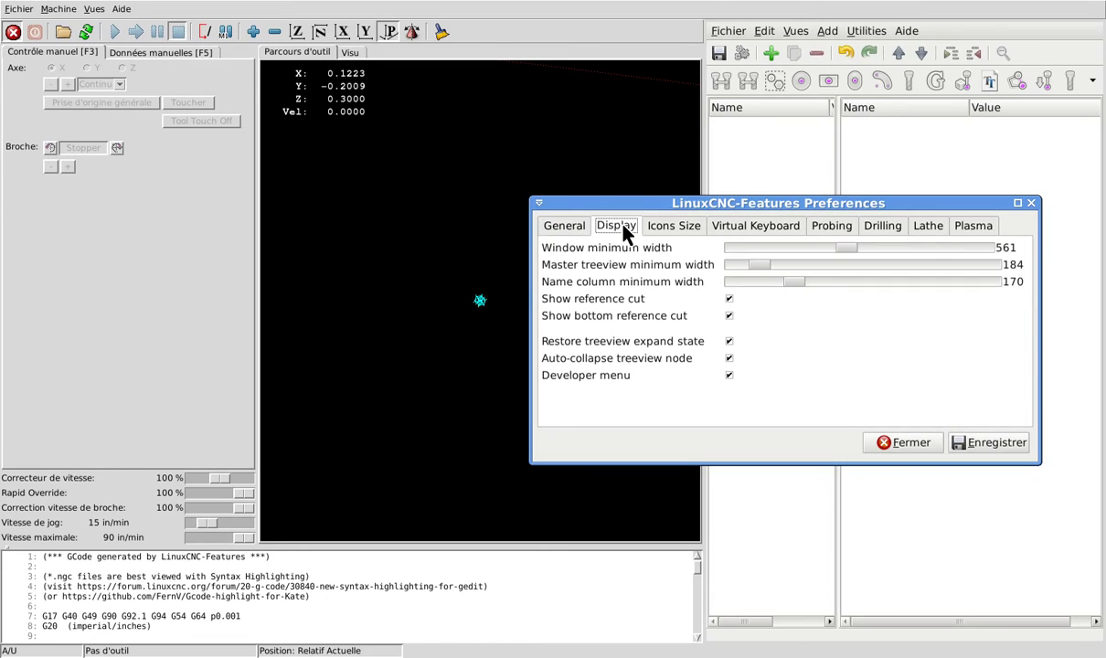
mouse_move(846, 248)
left_mouse_down()
mouse_move(856, 249)
mouse_move(834, 247)
left_mouse_up()
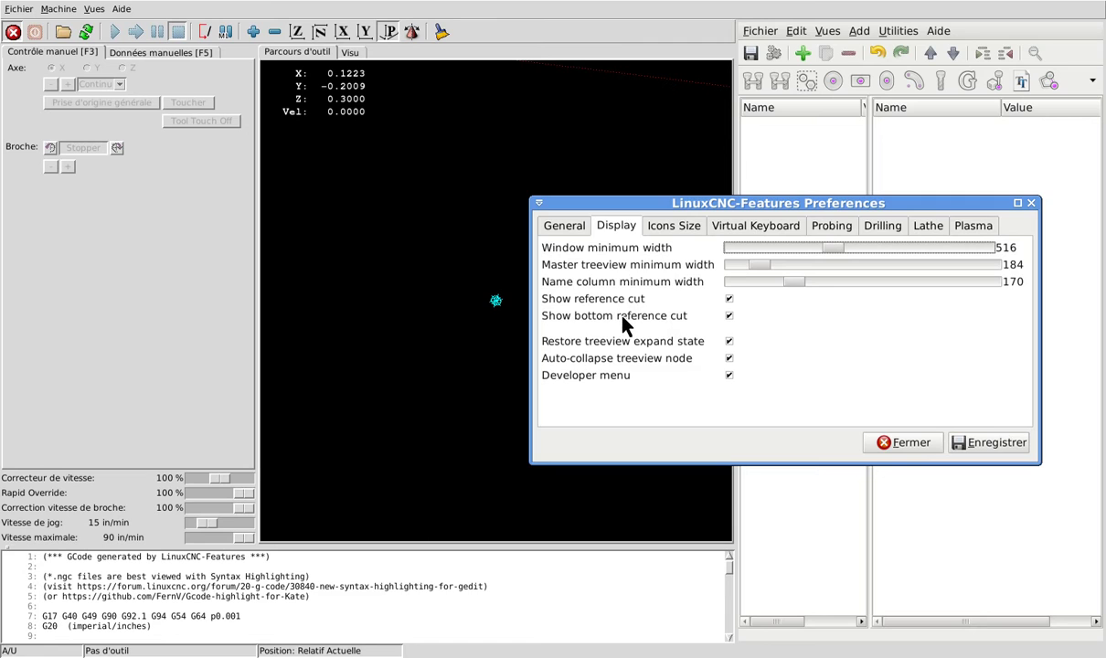
left_click(656, 226)
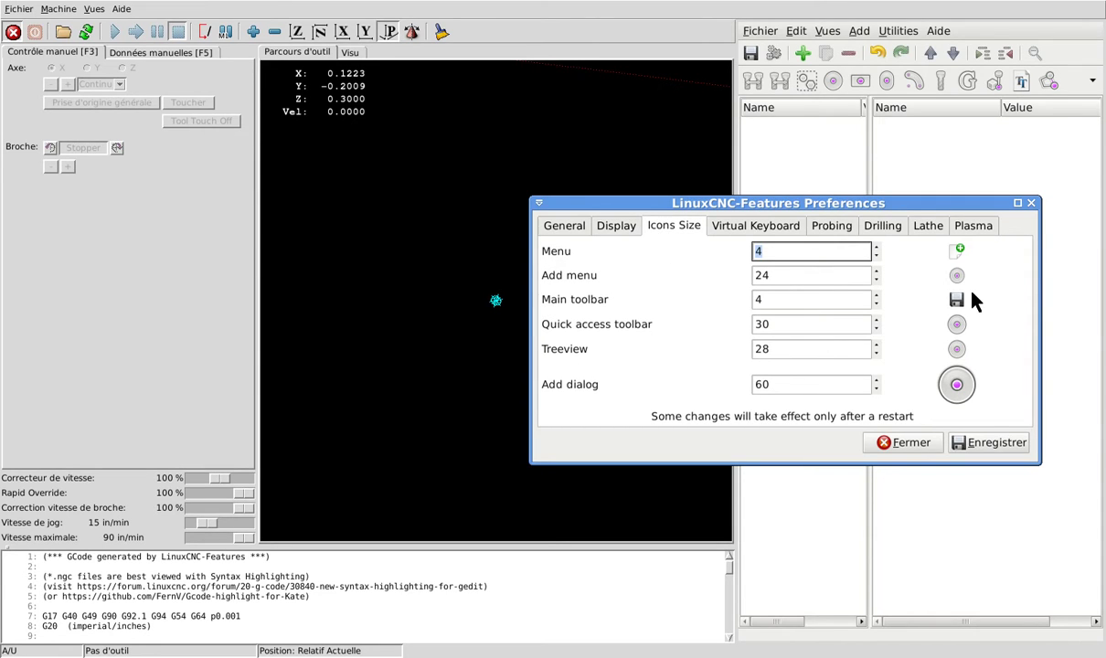
left_click(740, 228)
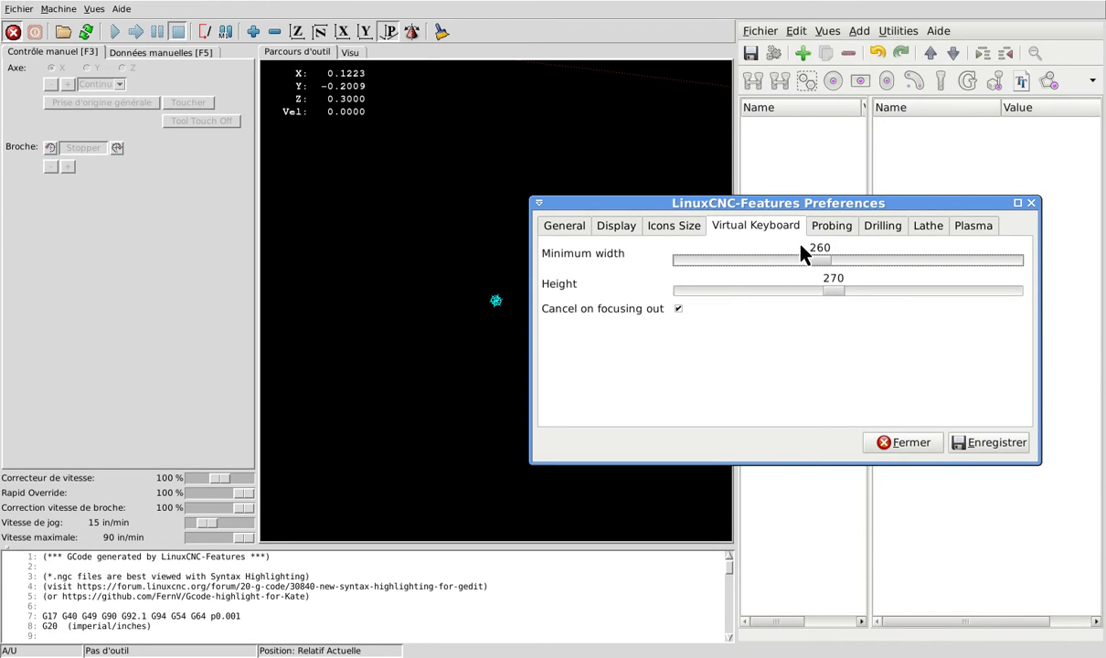
- Enable Probe tool length and check the Drilling center drill depth of -0.1250
left_click(831, 225)
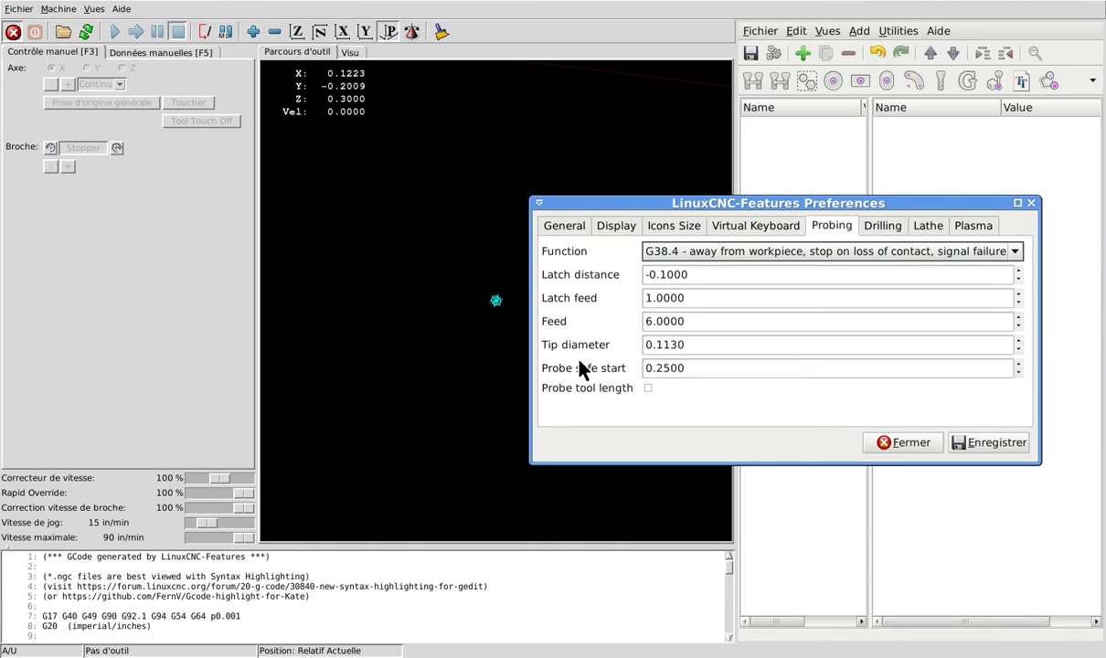
left_click(648, 388)
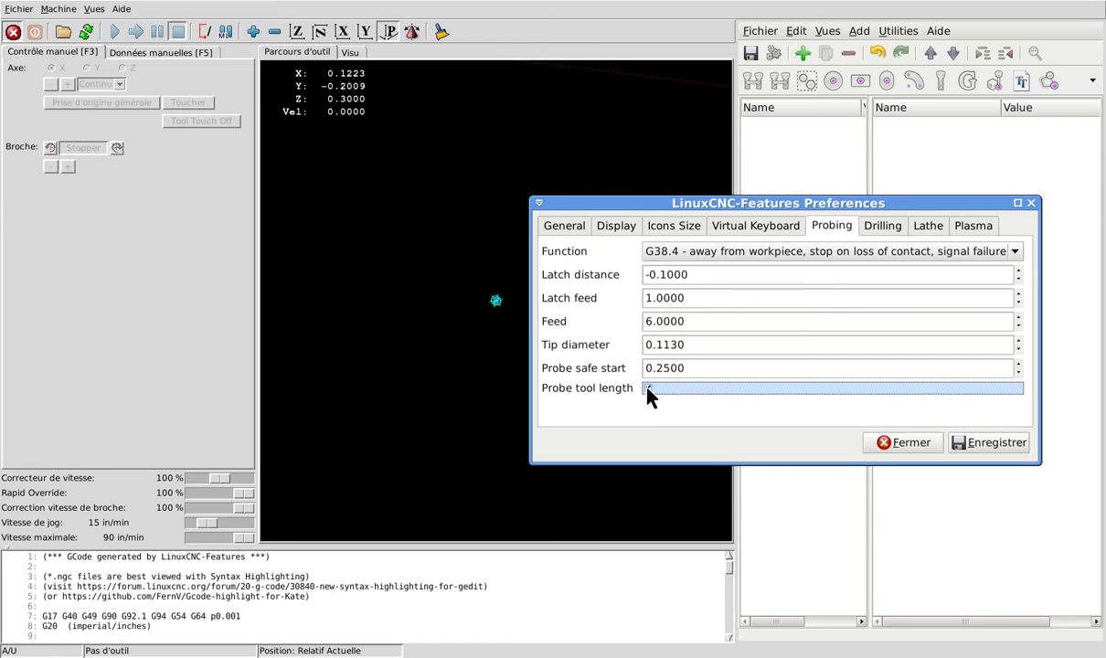
left_click(883, 227)
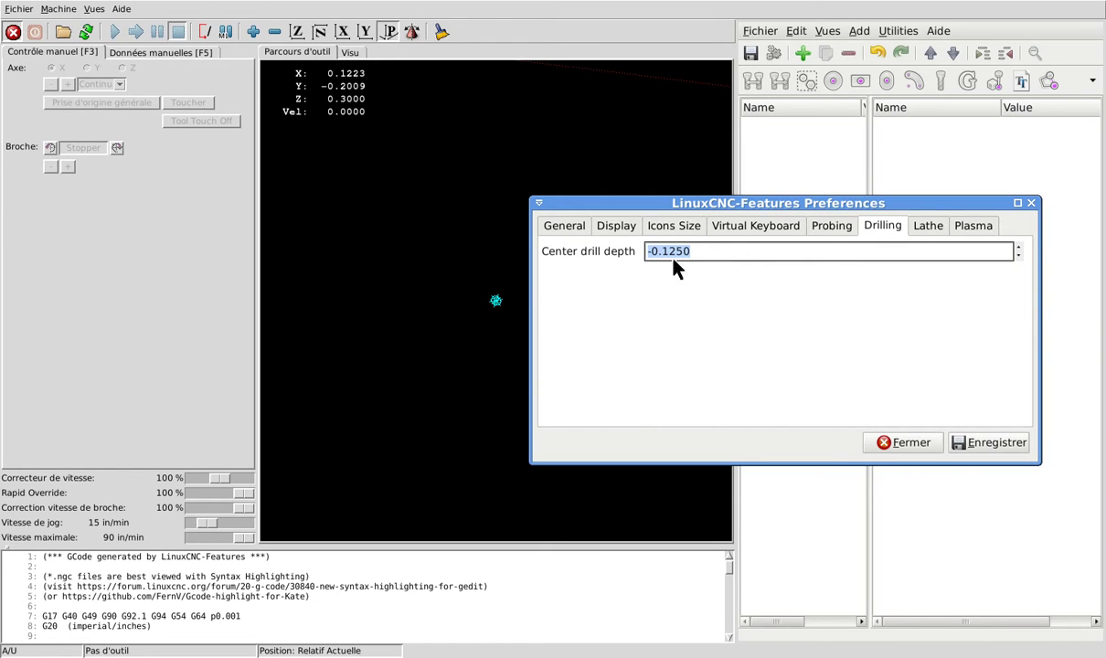
left_click(742, 256)
- Look over the Lathe and Plasma pages and close the preferences with Fermer
left_click(930, 234)
left_click(977, 229)
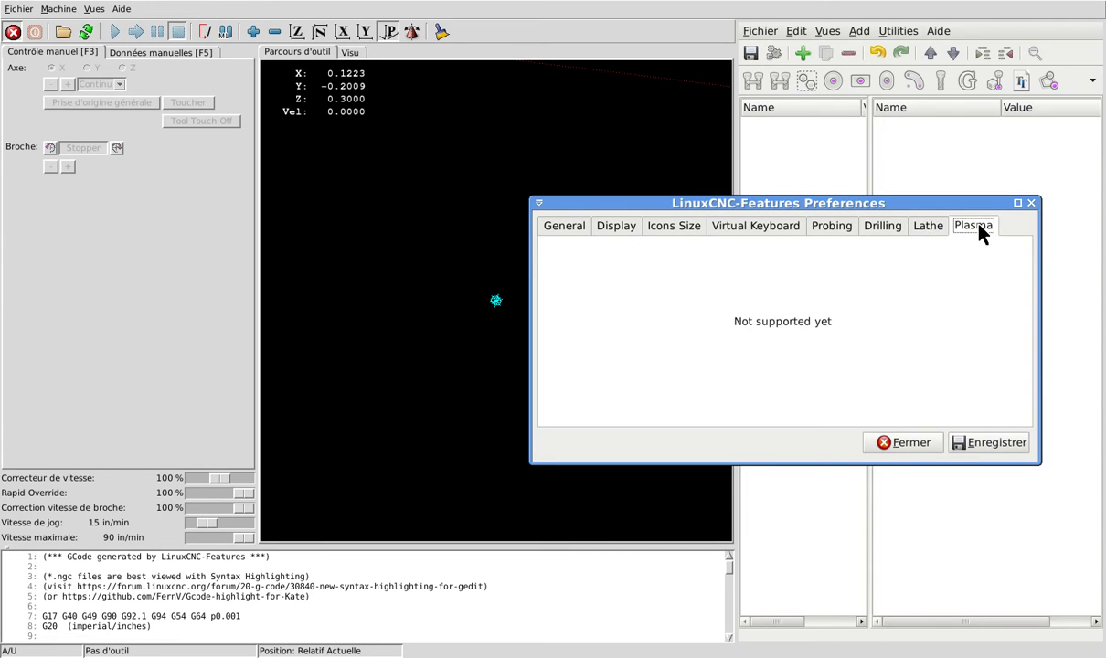
left_click(907, 444)
- Look through the Utilities, Aide and Edit menus, then bring up the Fichier menu
left_click(905, 33)
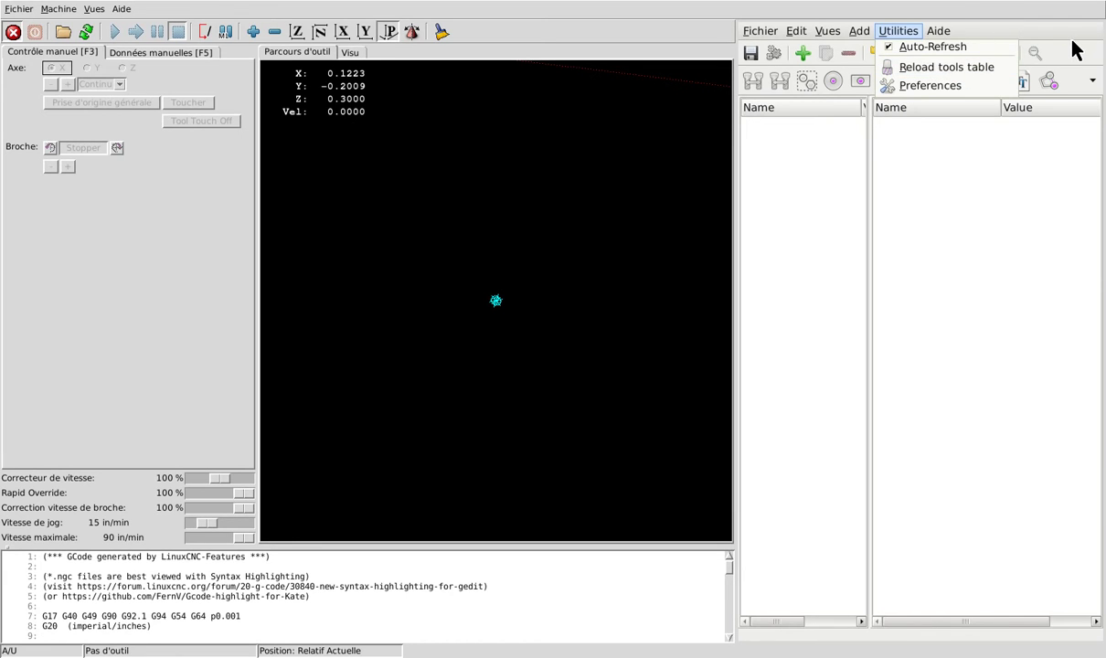
key("Right")
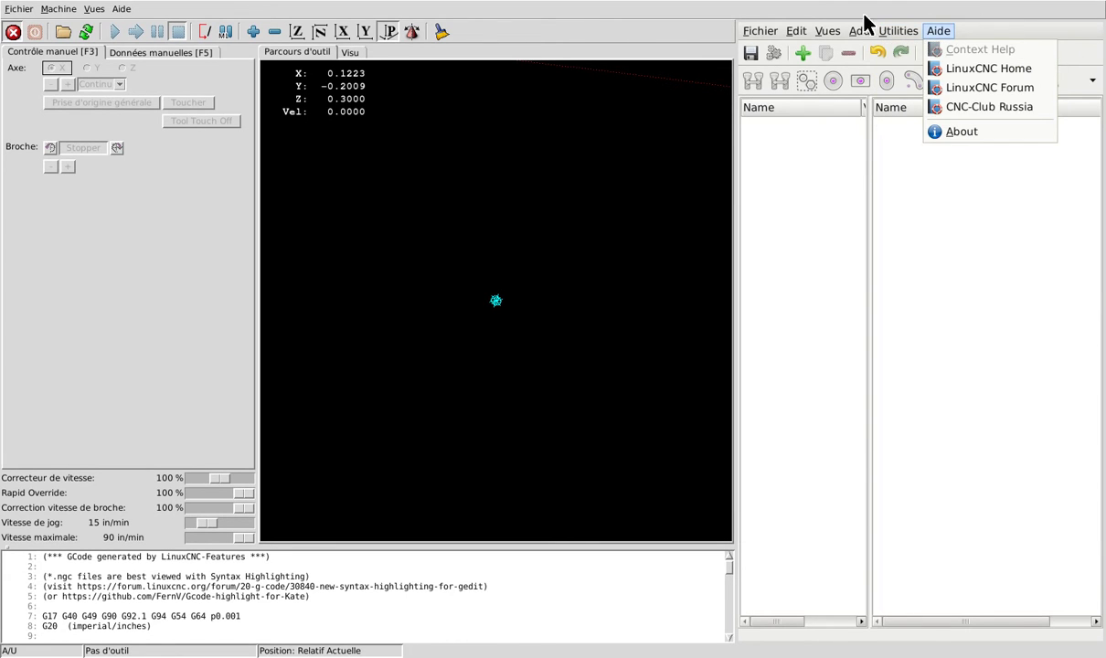
mouse_move(796, 30)
left_click(813, 5)
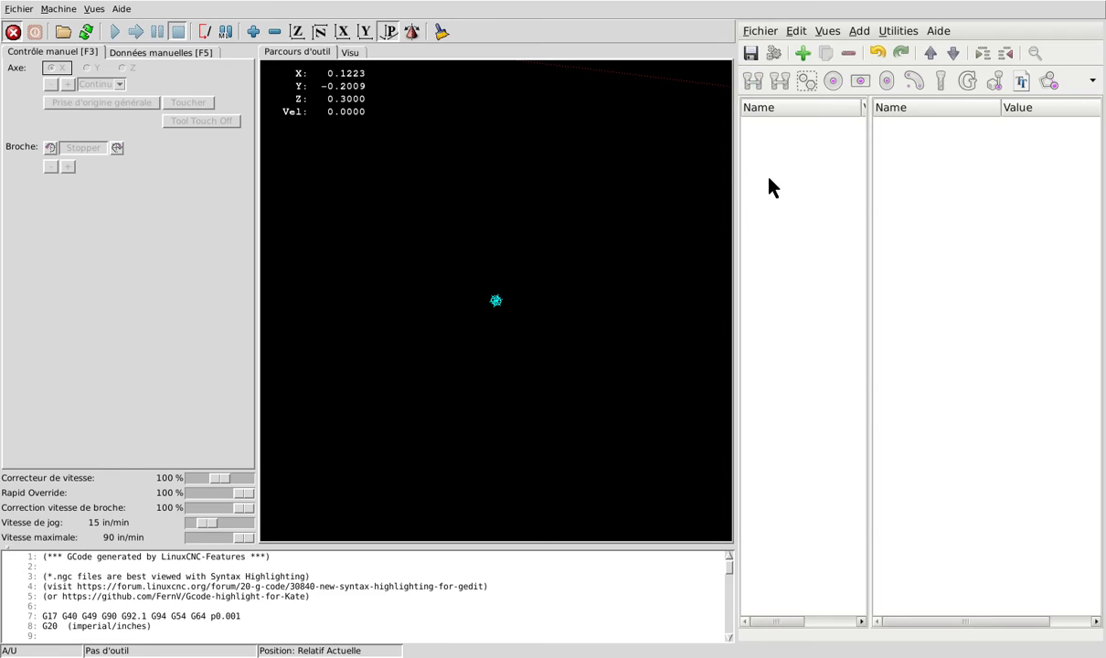
left_click(756, 33)
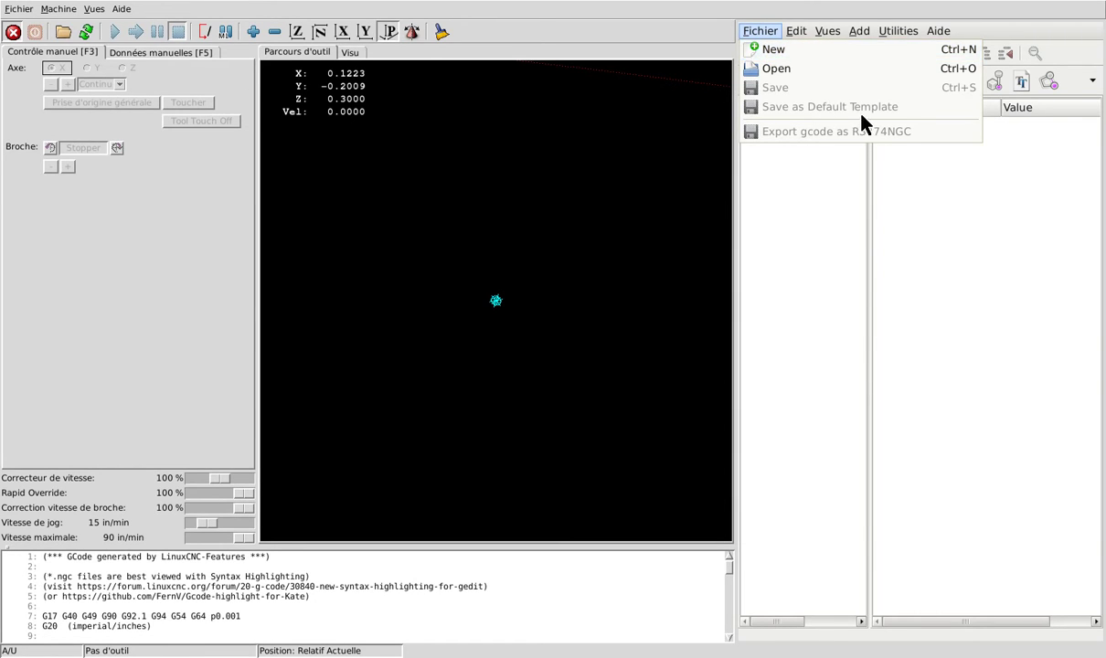
- Start a new project and try X axis align Left and Right, ending at Center
left_click(774, 51)
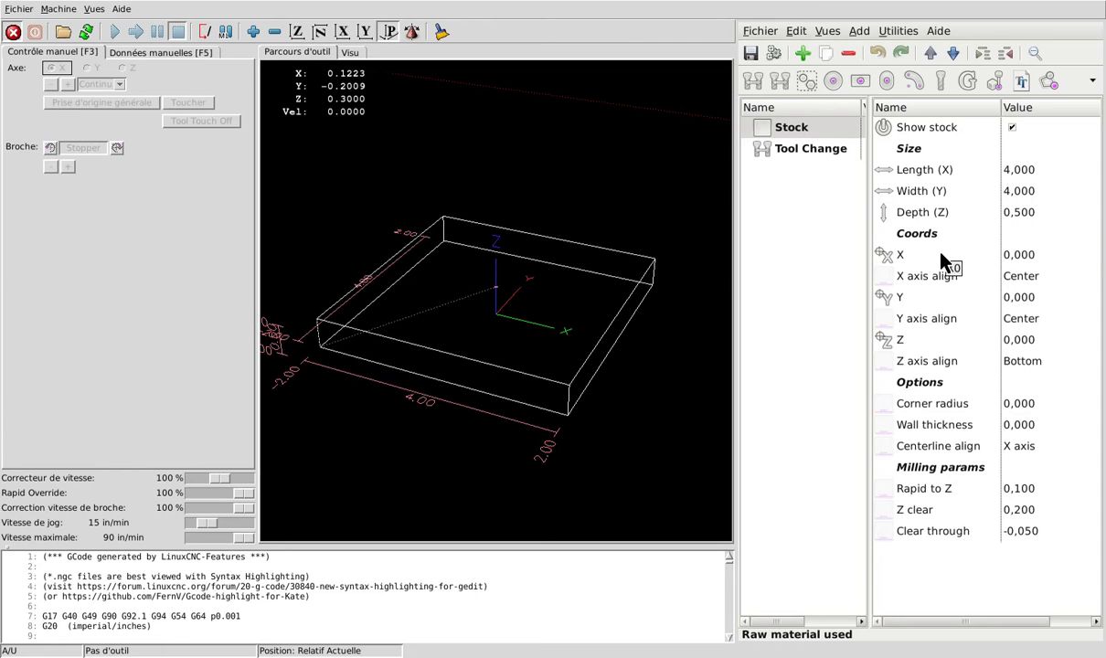
left_click(1014, 275)
left_click(1054, 284)
left_click(1054, 279)
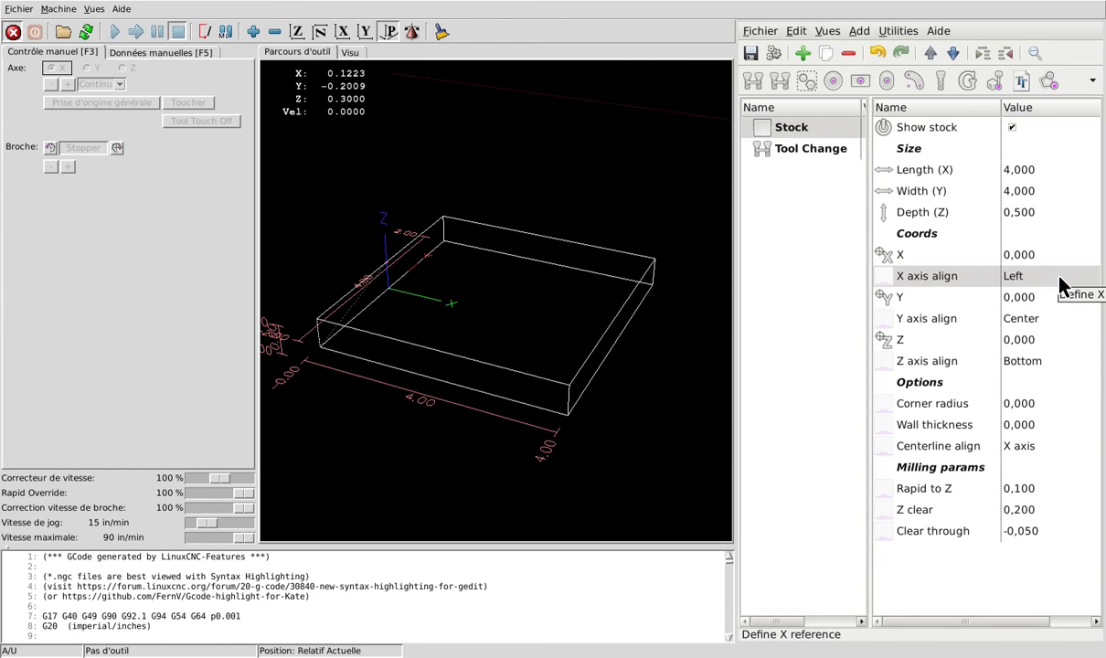
left_click(1056, 279)
left_click(1052, 297)
left_click(1057, 280)
left_click(1047, 316)
left_click(1044, 279)
left_click(1035, 297)
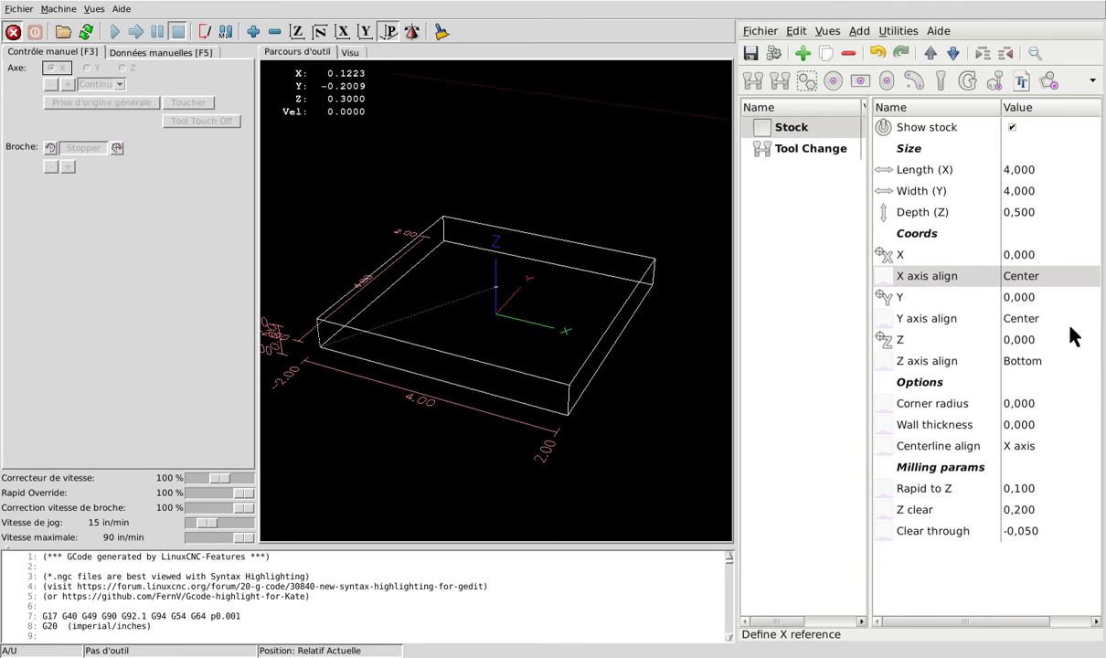
- Keep Y align at Center and try Z align Top before settling on Bottom
left_click(1056, 320)
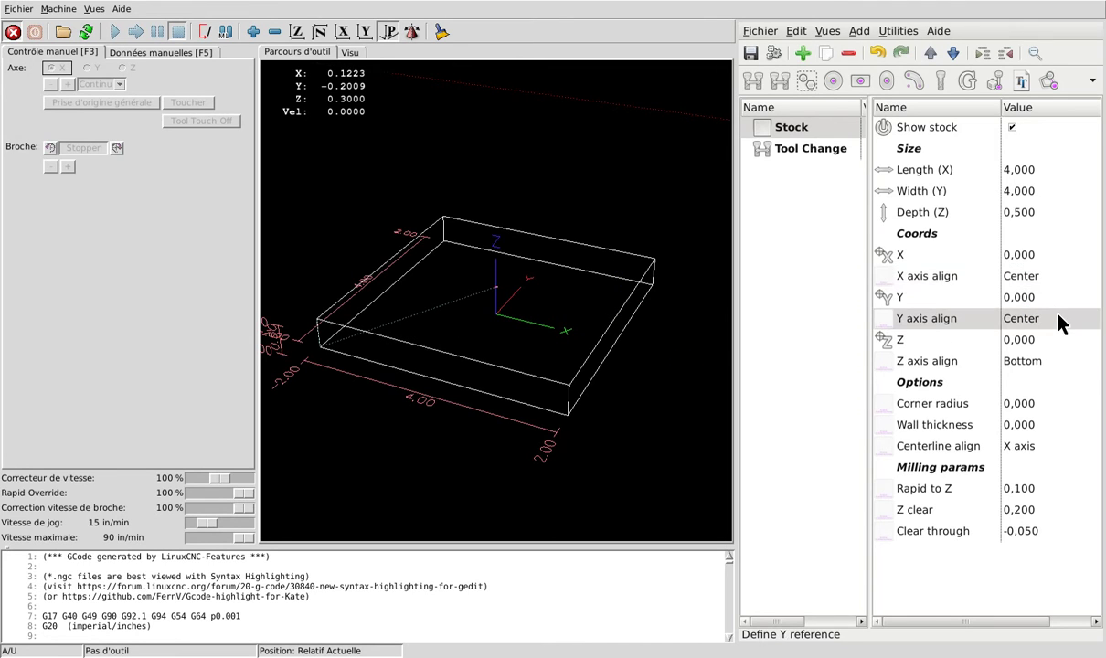
left_click(946, 314)
left_click(960, 339)
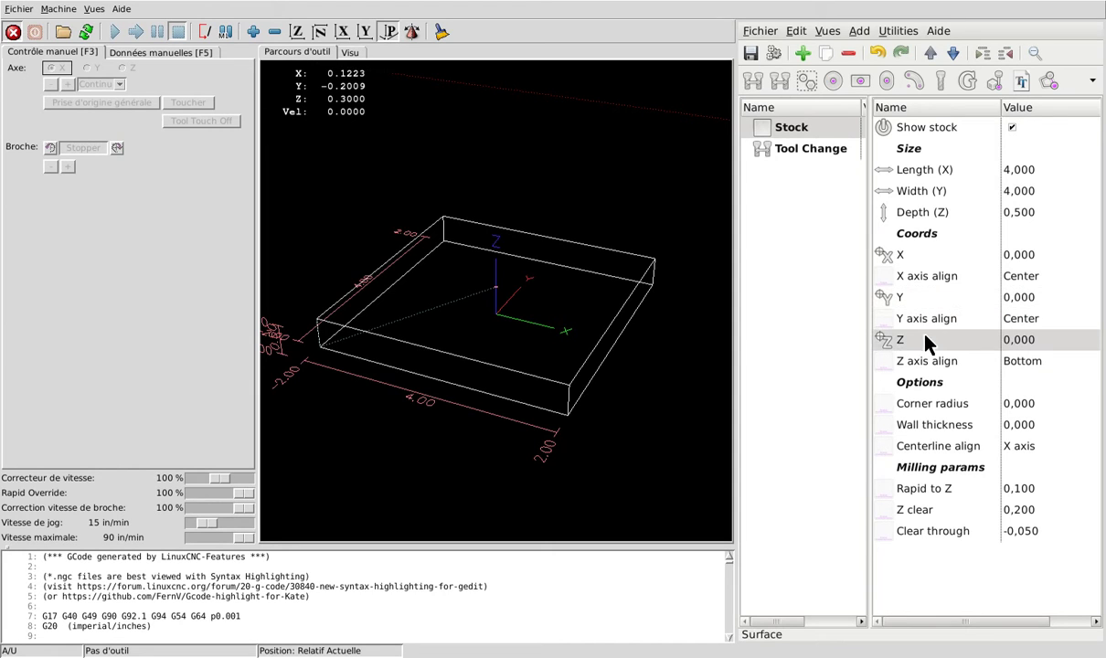
left_click(1049, 362)
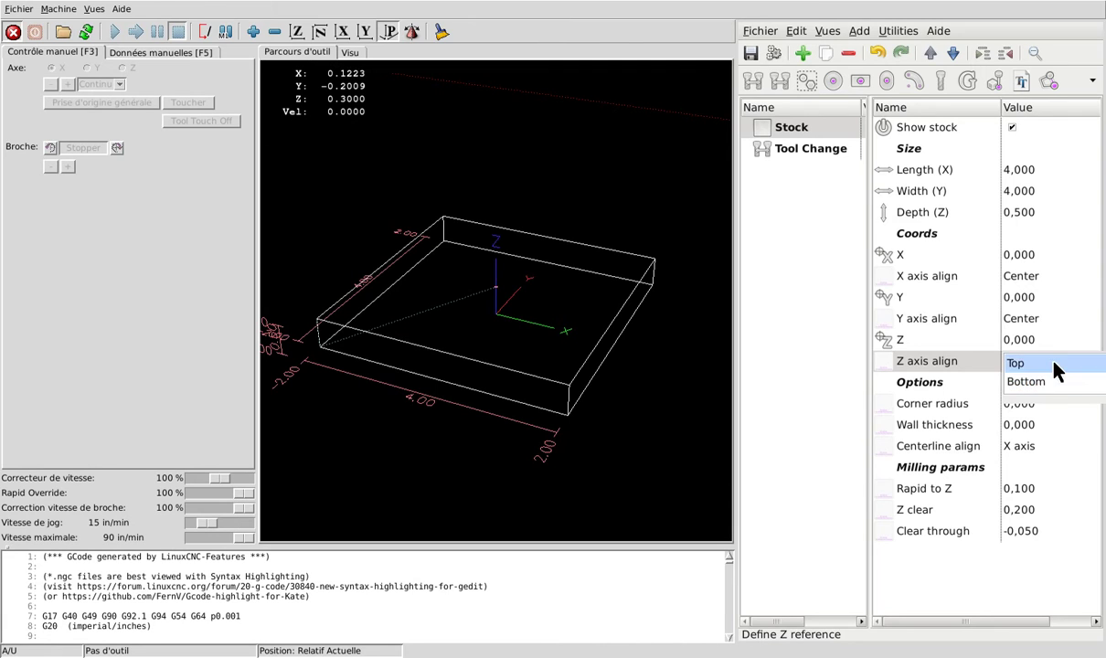
left_click(1051, 365)
left_click_drag(482, 338, 538, 336)
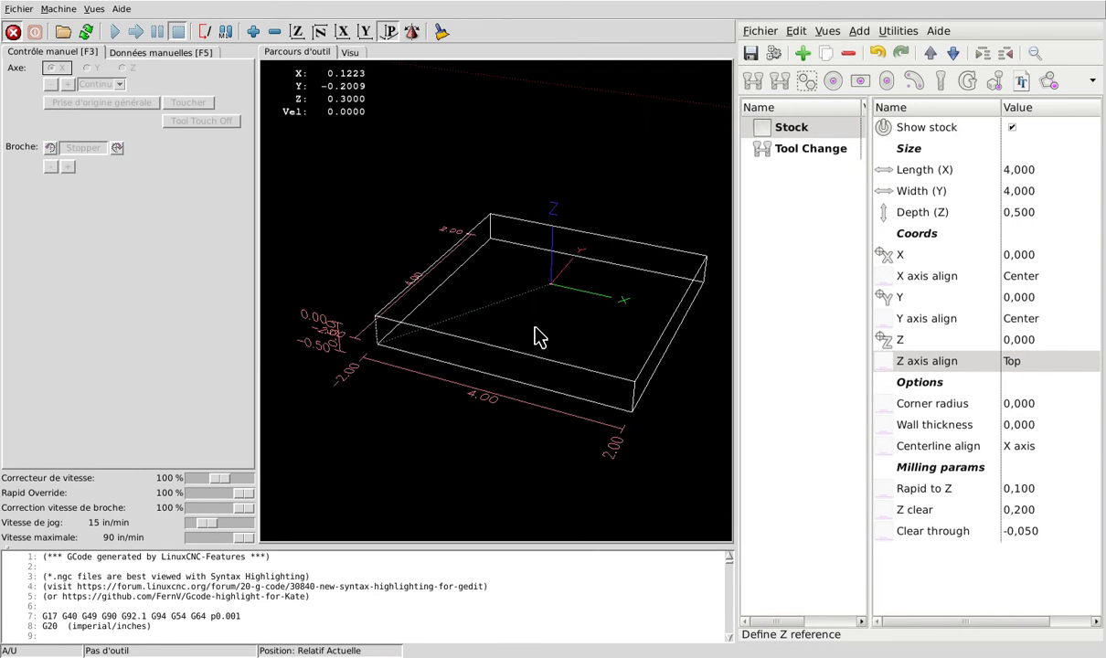
left_click(1042, 365)
left_click(1032, 382)
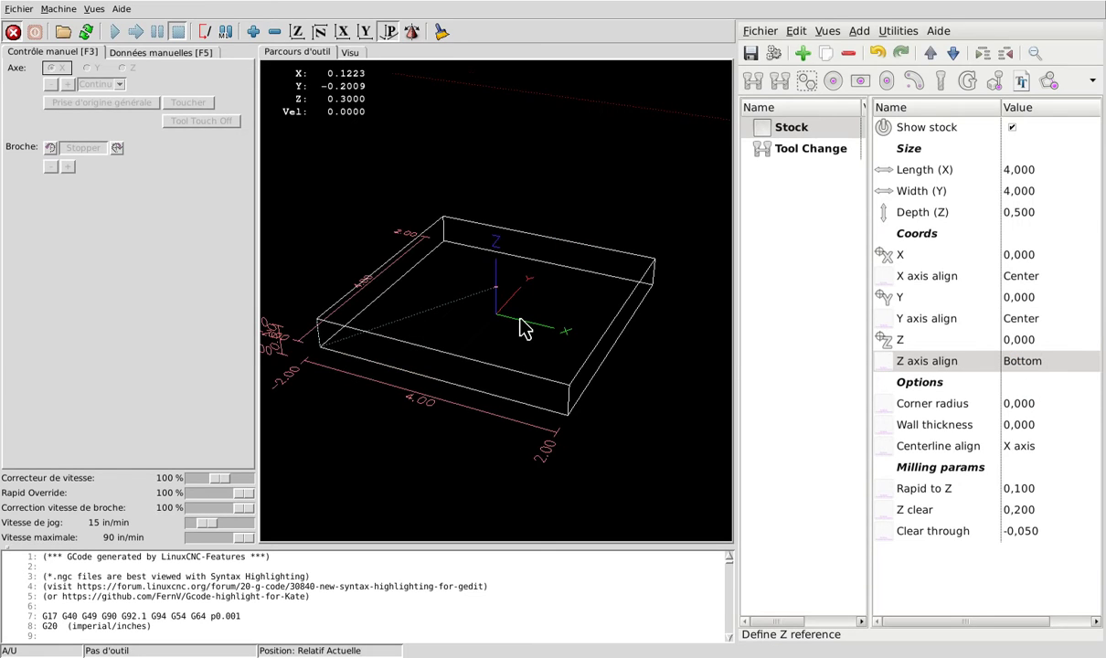
left_click_drag(363, 358, 505, 311)
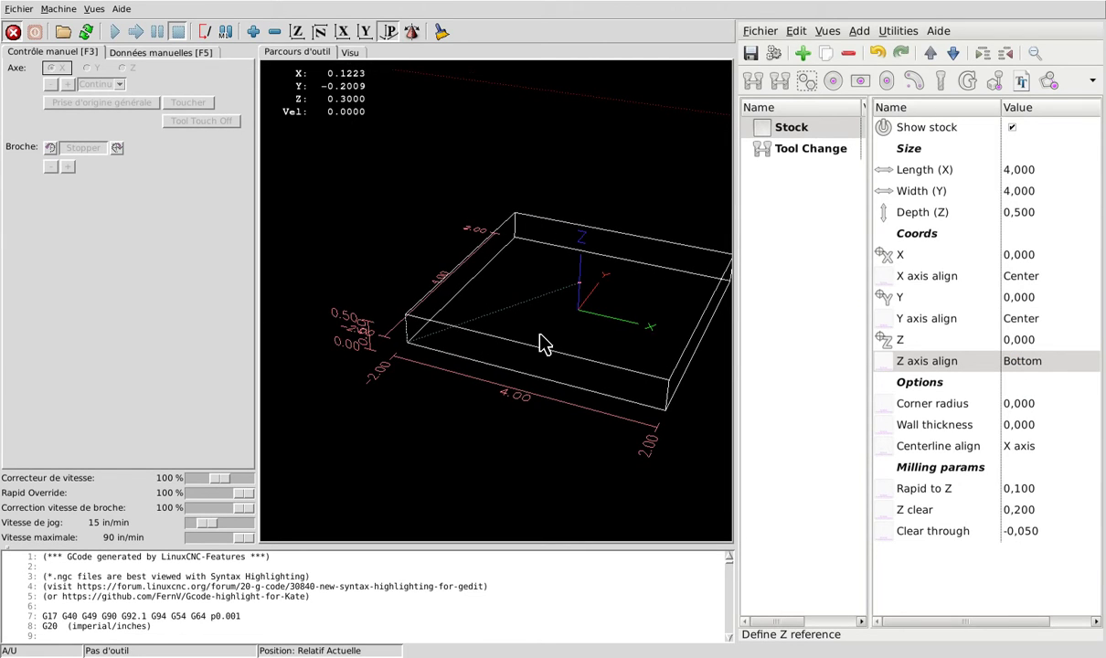
- Align the stock's Z to Top and set its depth to 1,000
left_click(1027, 363)
left_click(1022, 362)
left_click(933, 424)
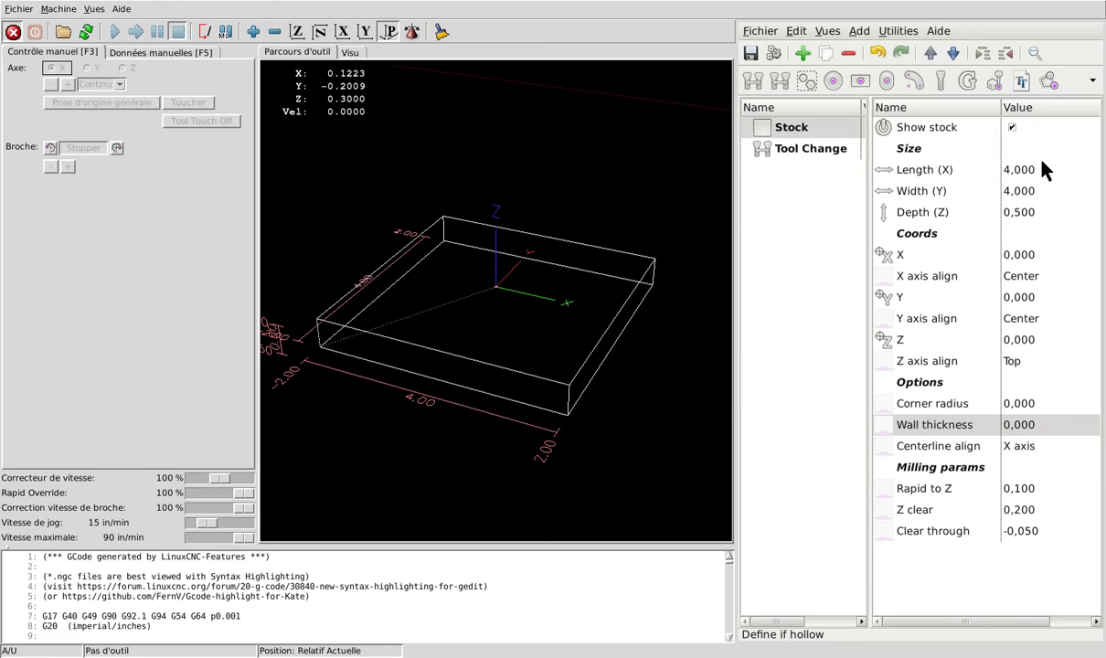
left_click(1036, 212)
left_click(1026, 216)
left_click(940, 353)
left_click(1073, 369)
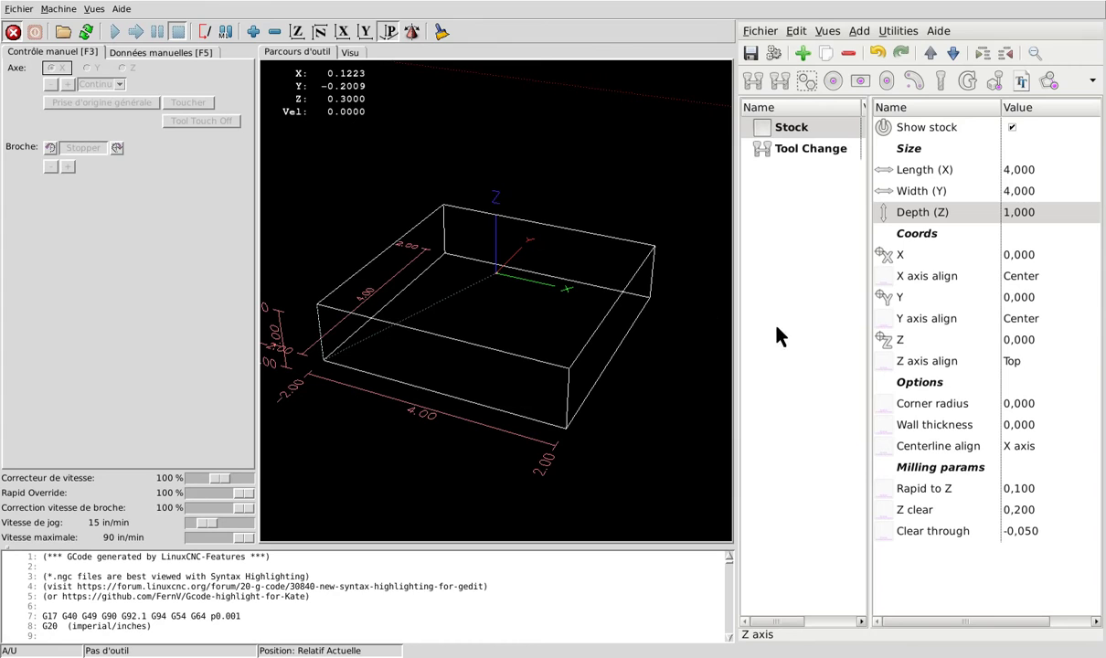
- Set the wall thickness to 0,085 and orbit the preview to see the hollow stock
left_click(1057, 425)
left_click(1057, 426)
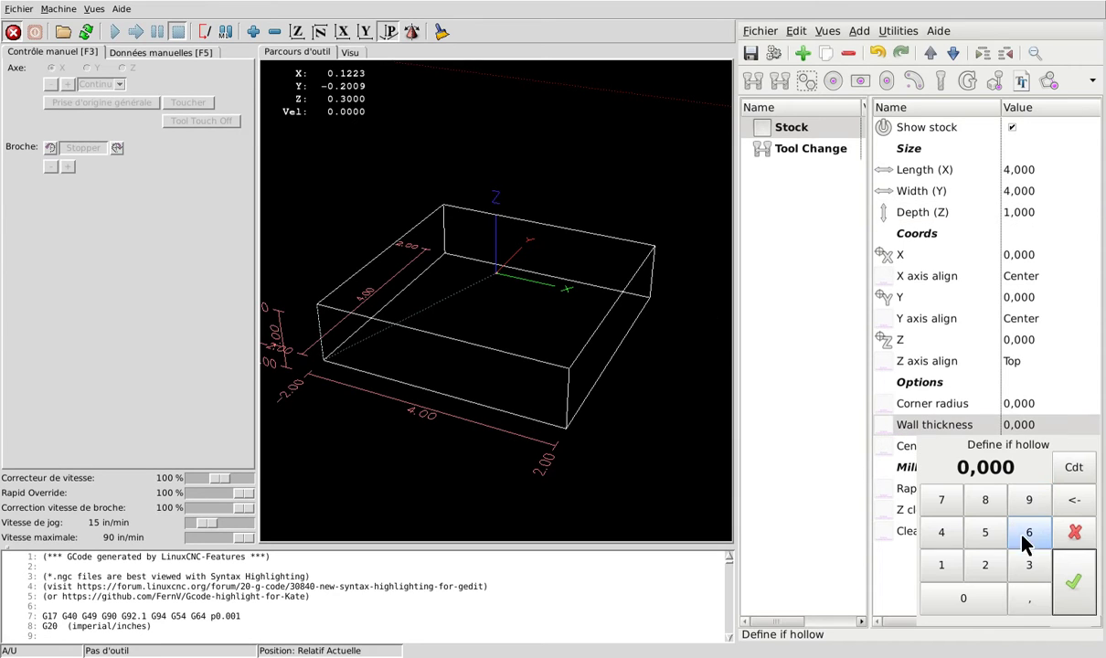
left_click(1023, 598)
left_click(982, 594)
left_click(985, 501)
left_click(985, 531)
left_click(1073, 572)
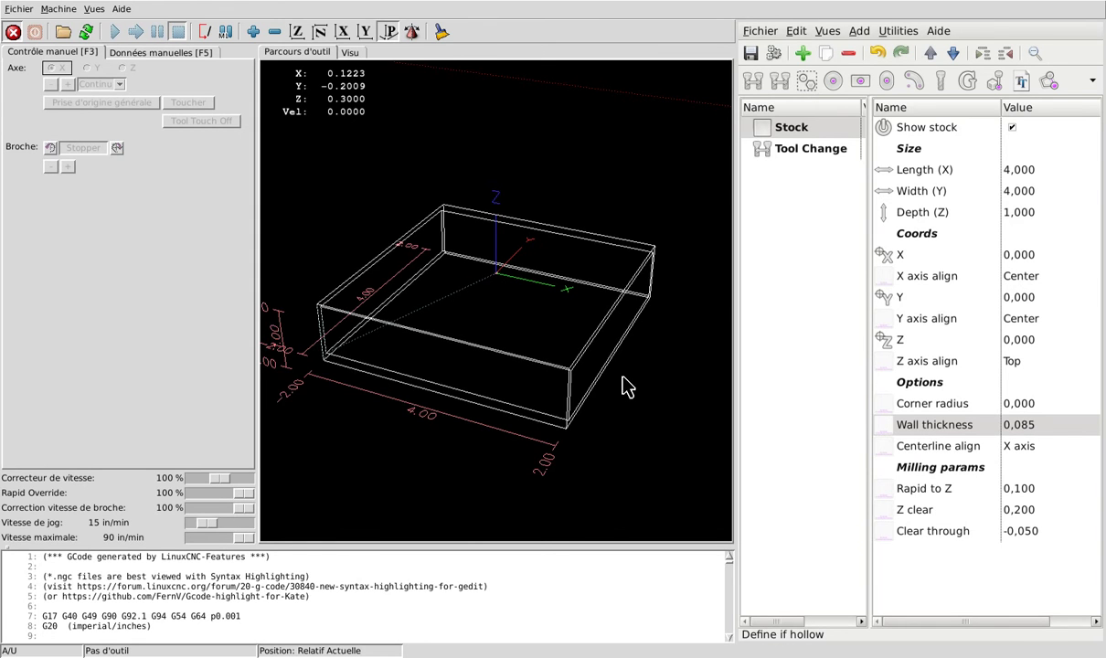
mouse_move(595, 366)
middle_mouse_down()
mouse_move(612, 384)
mouse_move(595, 338)
mouse_move(557, 365)
mouse_move(586, 384)
middle_mouse_up()
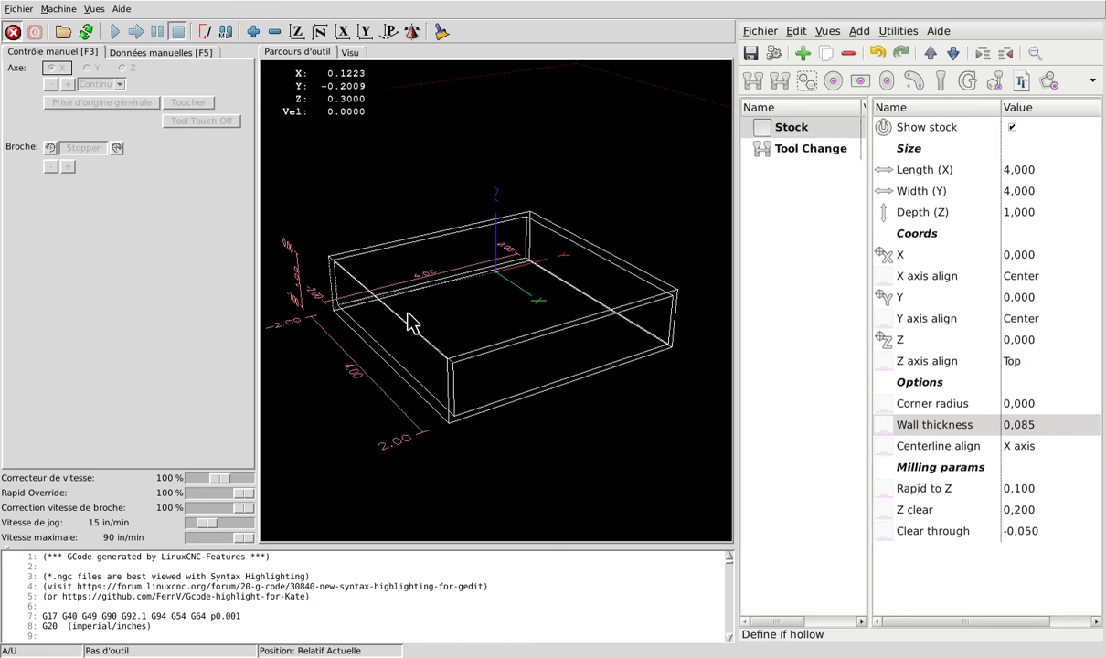
- Set the stock corner radius to 0,100 and orbit the preview to lower angles
left_click(1056, 408)
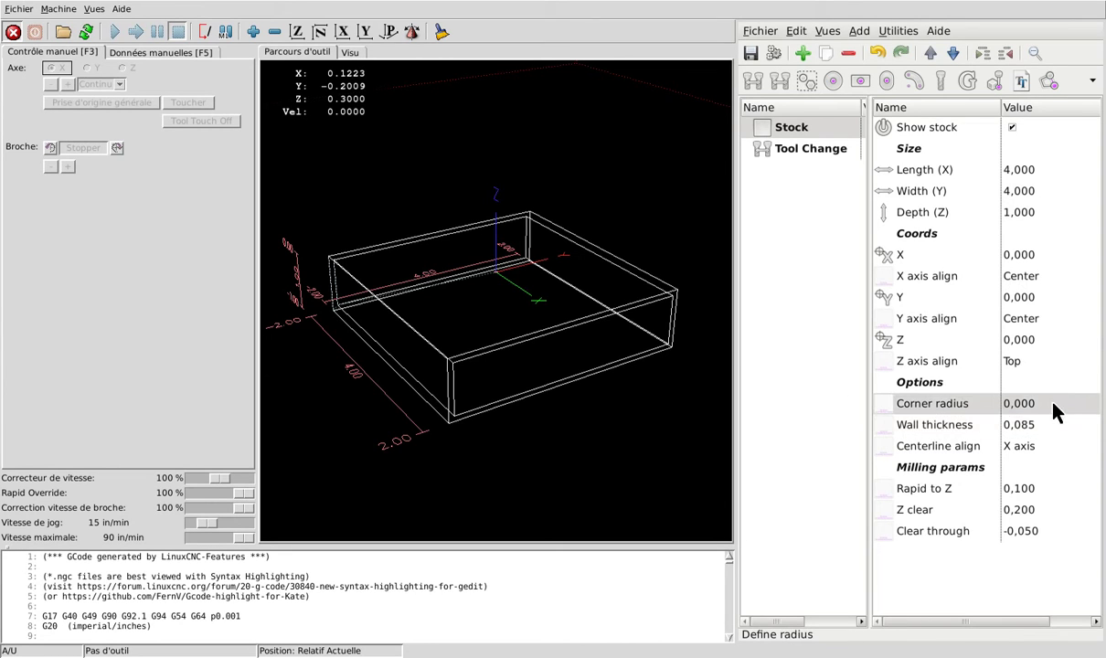
left_click(1053, 404)
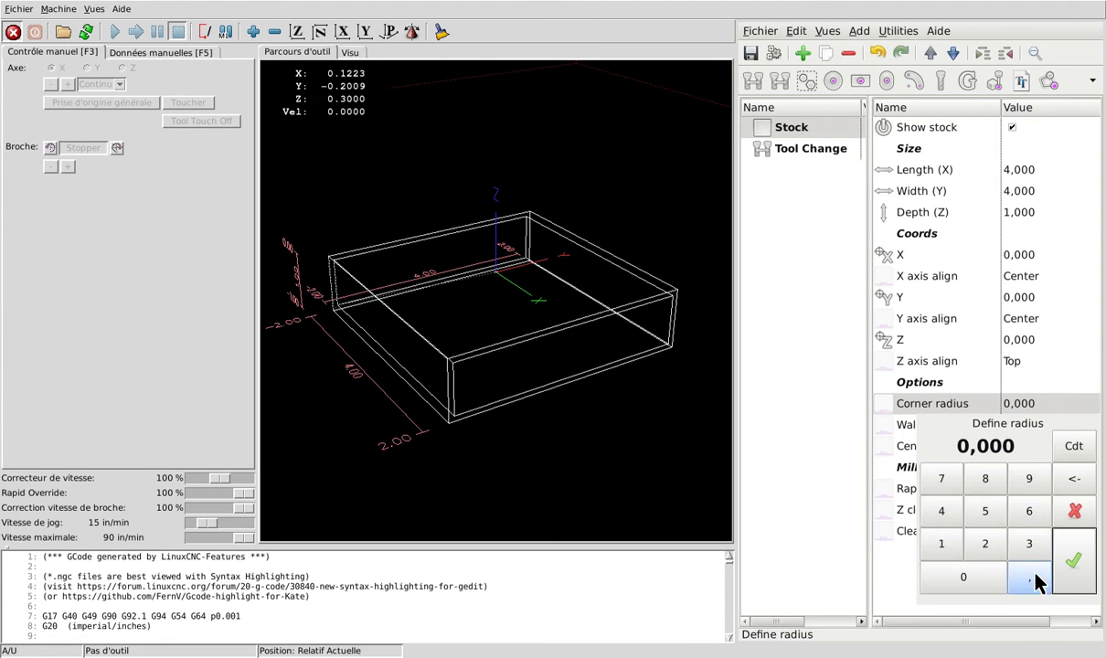
left_click(1033, 578)
left_click(942, 544)
left_click(1074, 562)
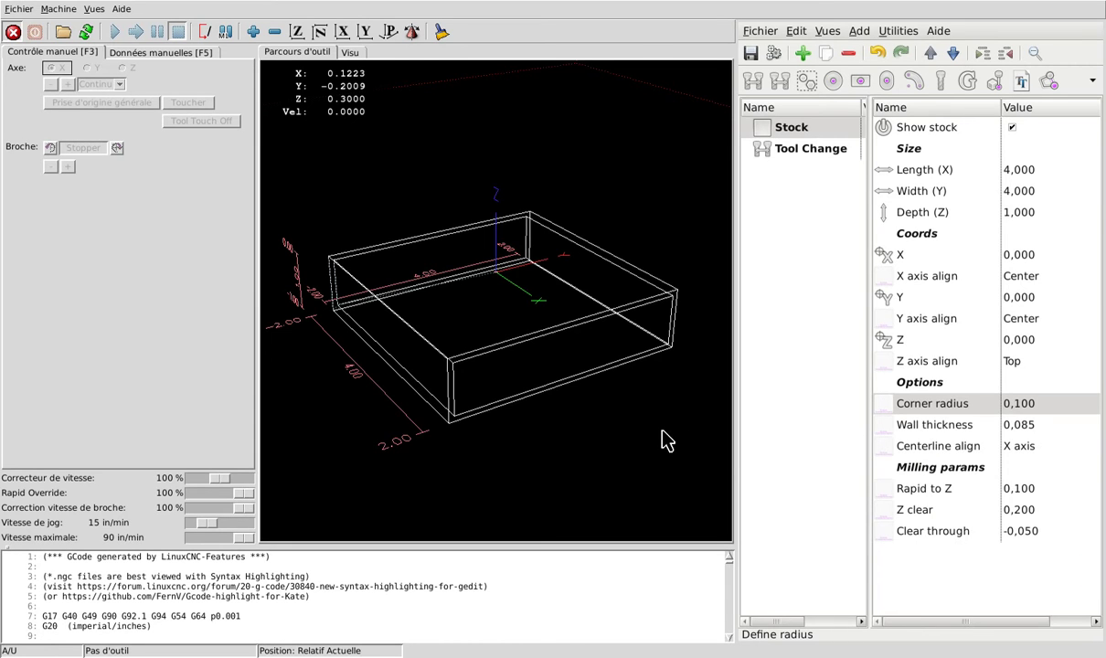
left_click_drag(660, 454, 515, 446)
left_click_drag(616, 383, 772, 461)
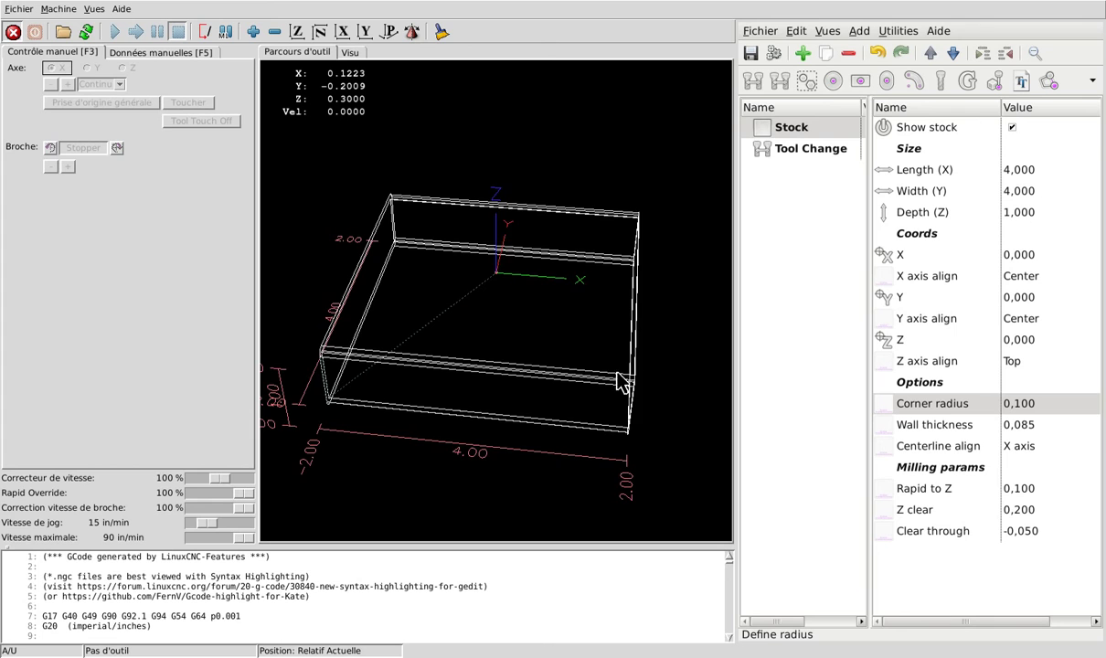
left_click_drag(637, 370, 609, 374)
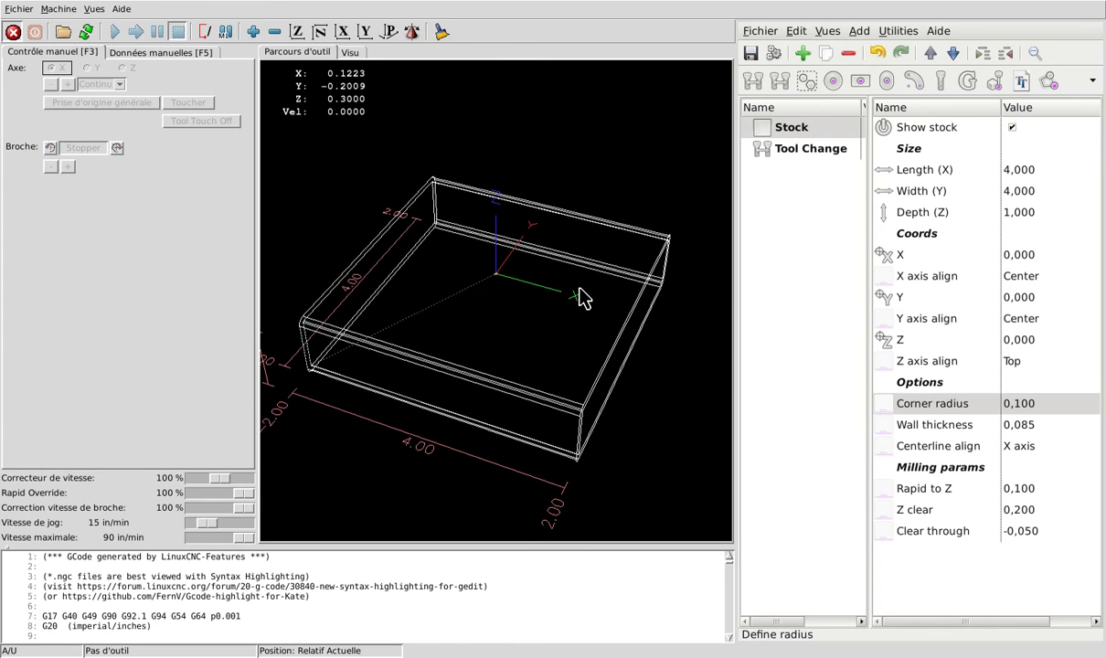
- Change the centerline alignment to Y axis, then to Z axis
left_click(1027, 447)
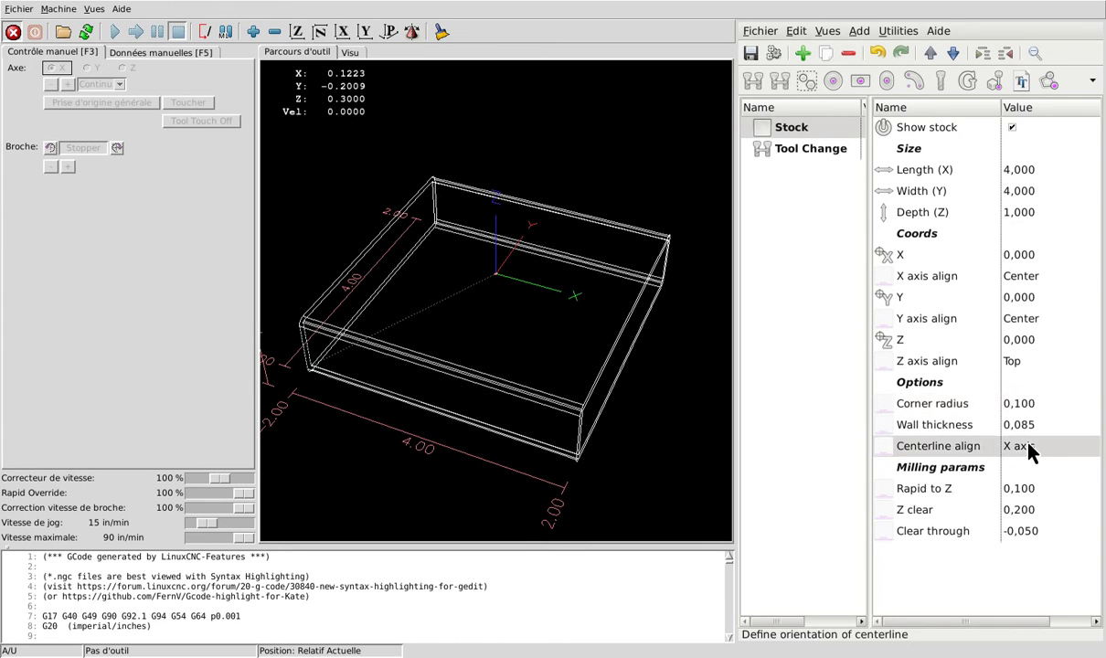
left_click(1030, 448)
left_click(1031, 467)
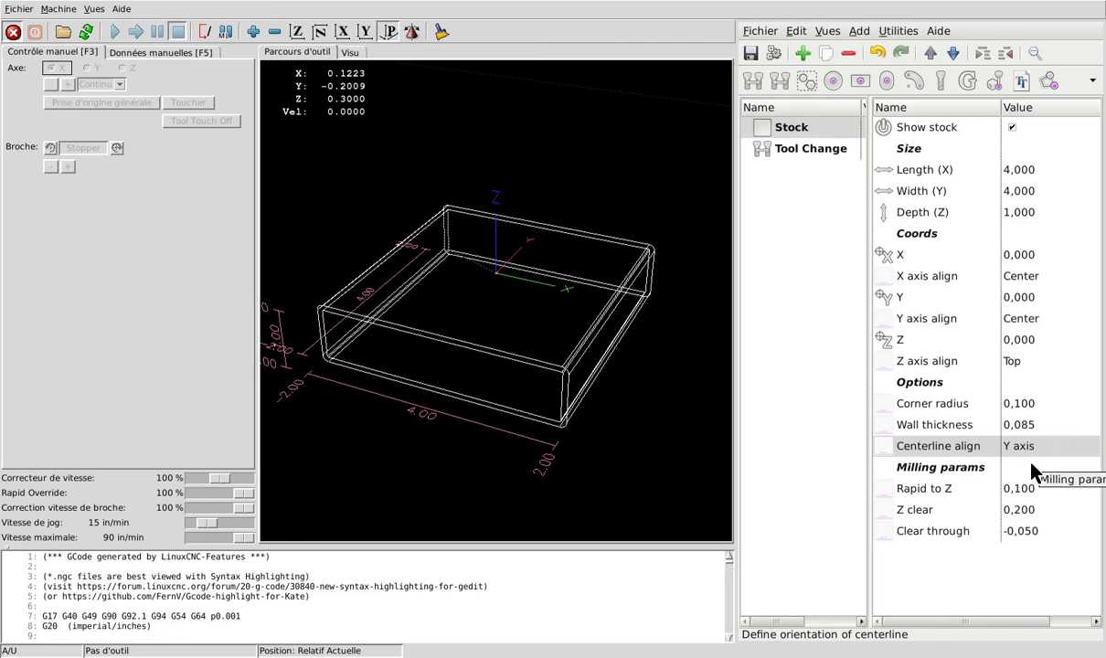
left_click(1046, 449)
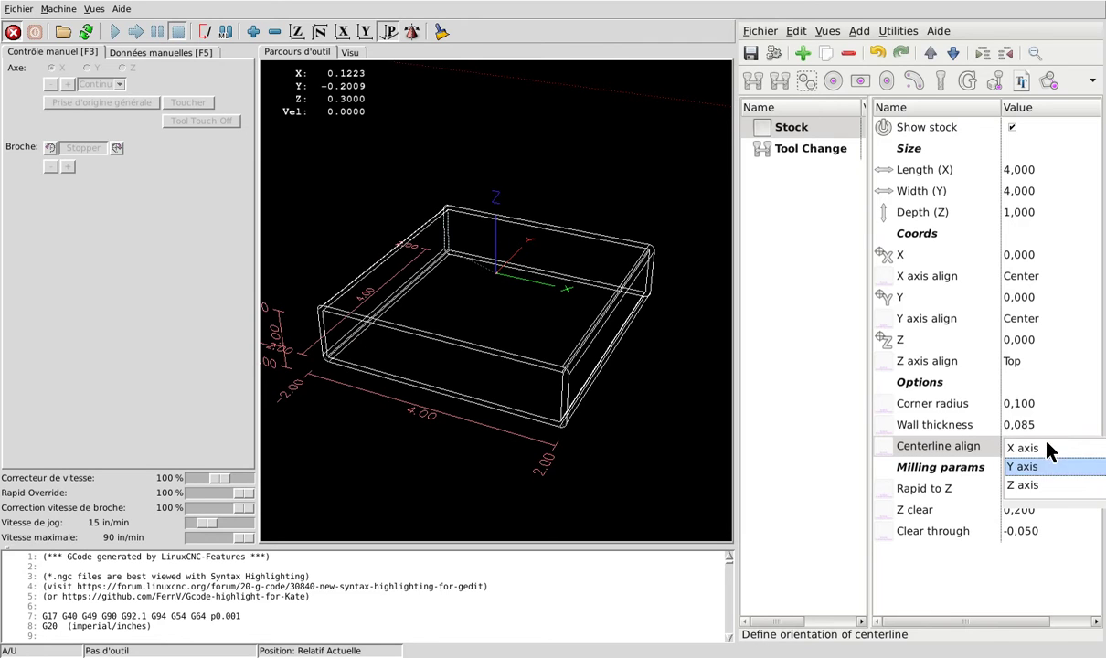
left_click(1031, 485)
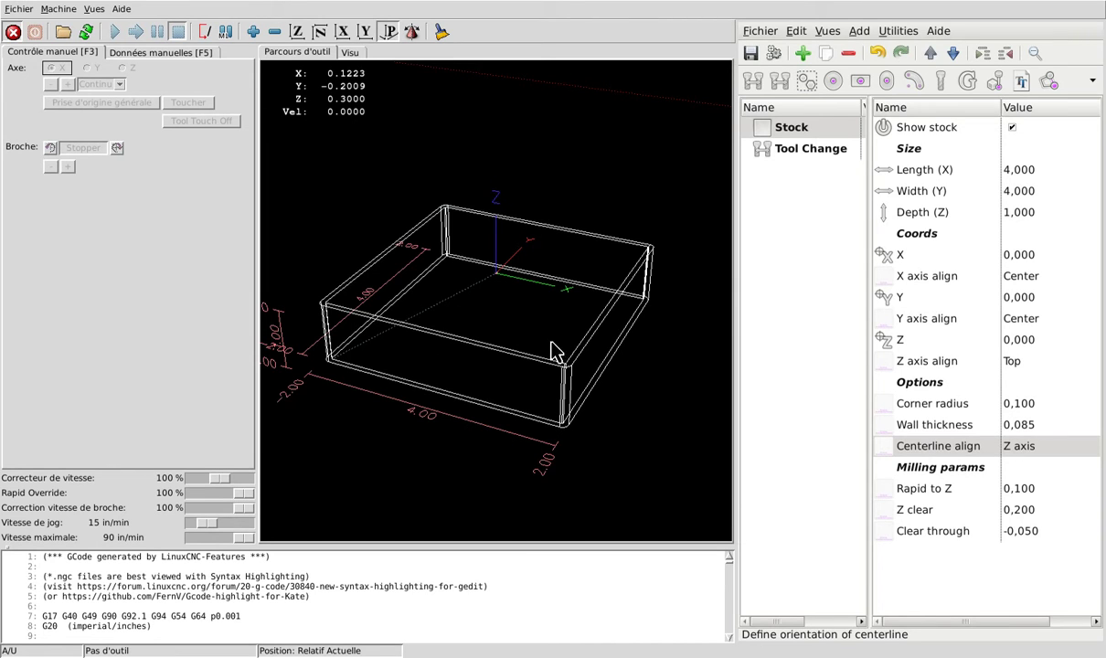
- Set the stock depth to 2,000
left_click(1038, 178)
left_click(1046, 215)
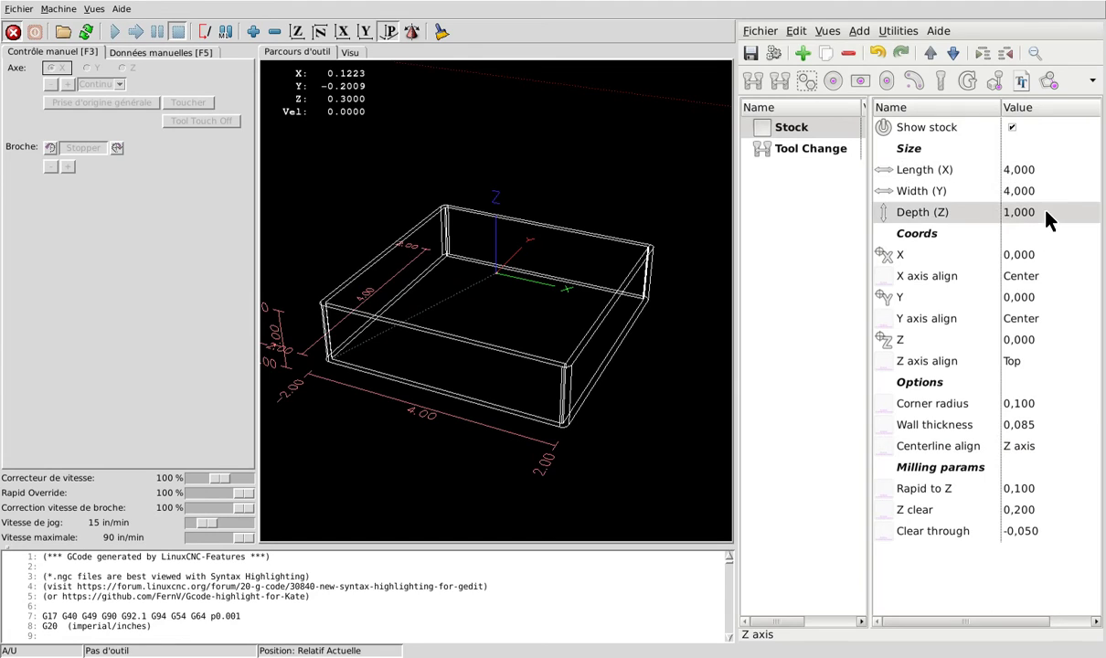
left_click(1048, 216)
left_click(980, 357)
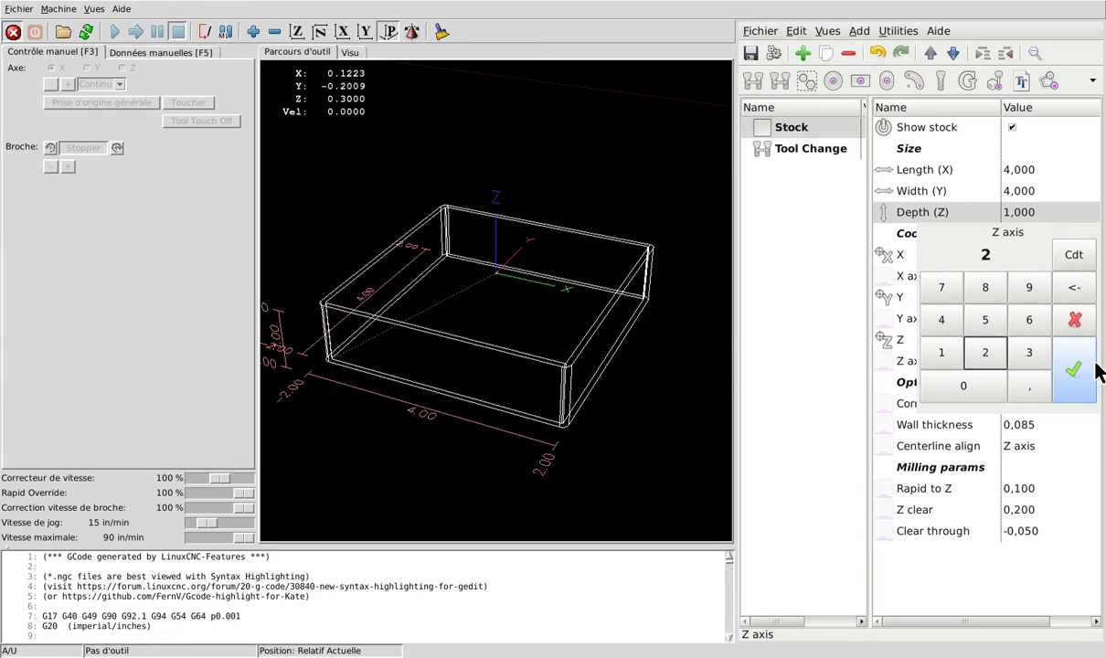
left_click(1074, 373)
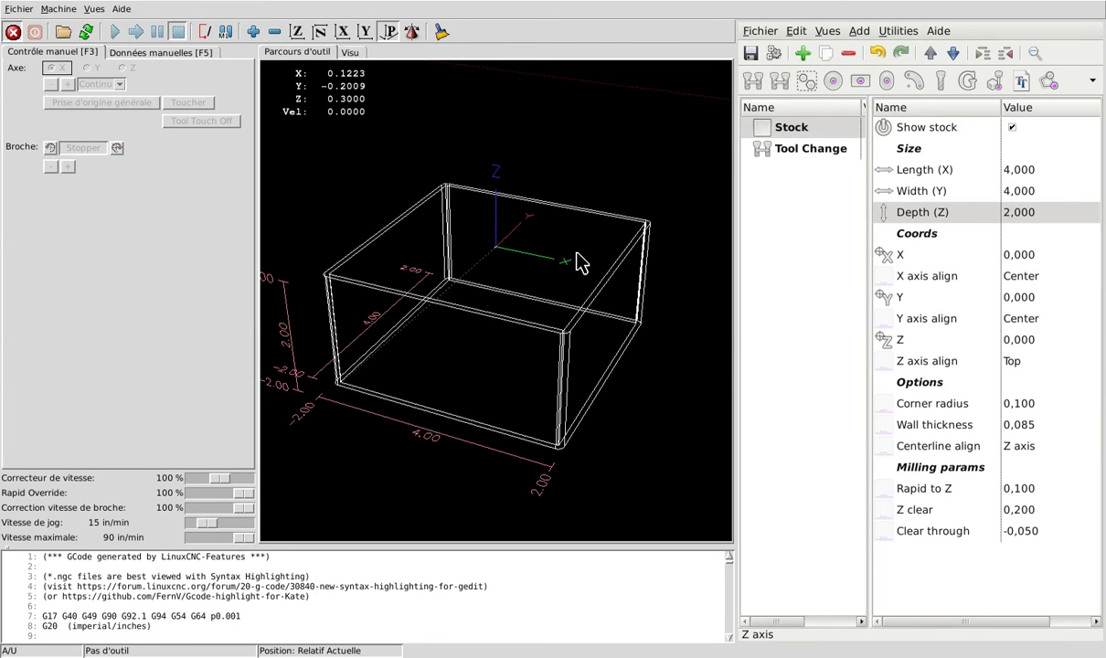
- Set the corner radius to 5,000 to make a cylinder and orbit around it
left_click(1056, 403)
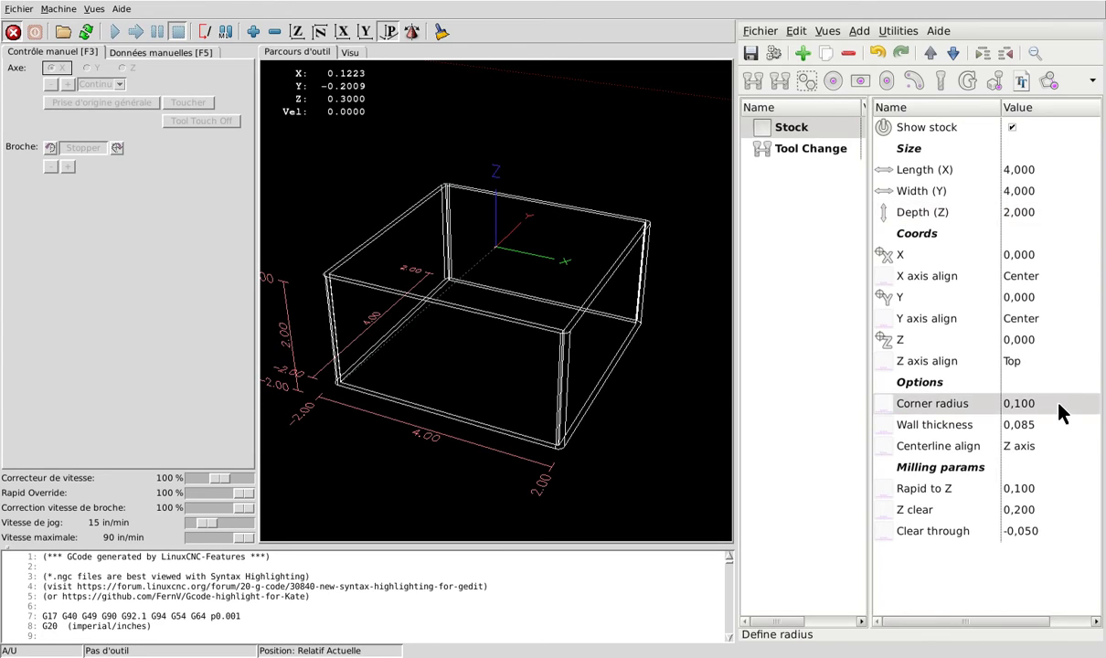
left_click(1057, 403)
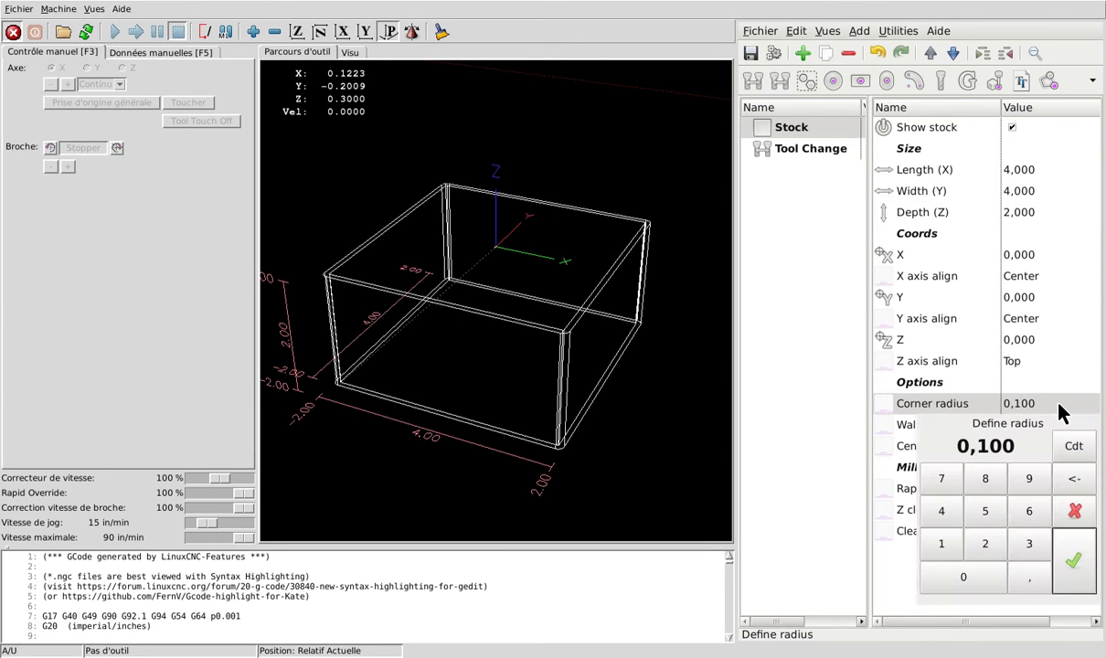
left_click(985, 514)
left_click(1076, 561)
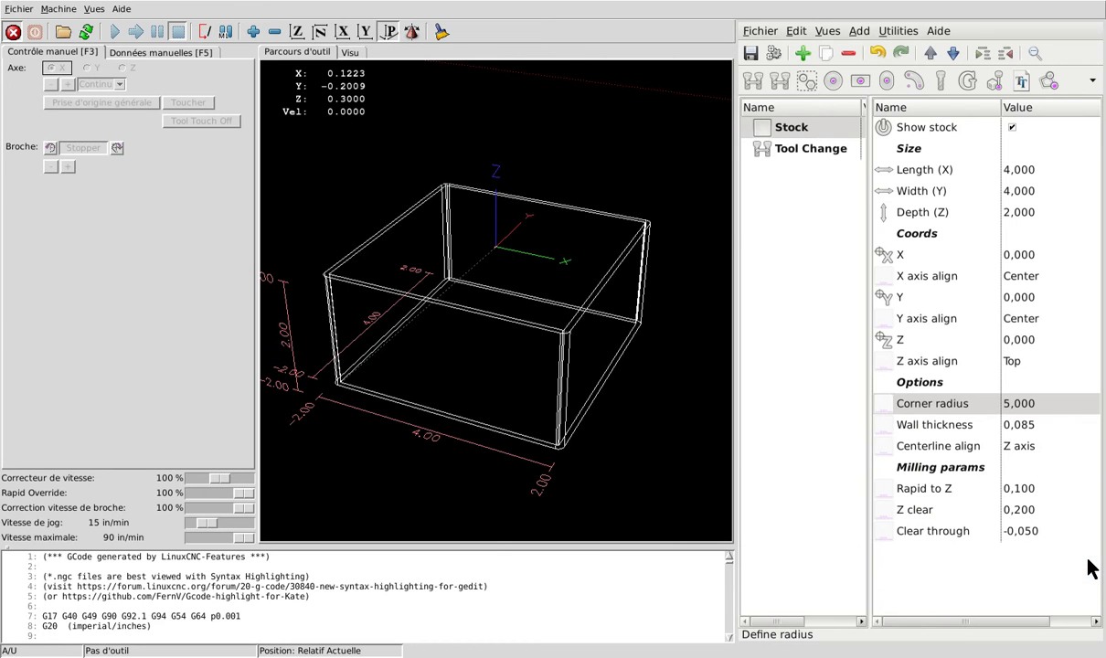
middle_click_drag(526, 276, 523, 316)
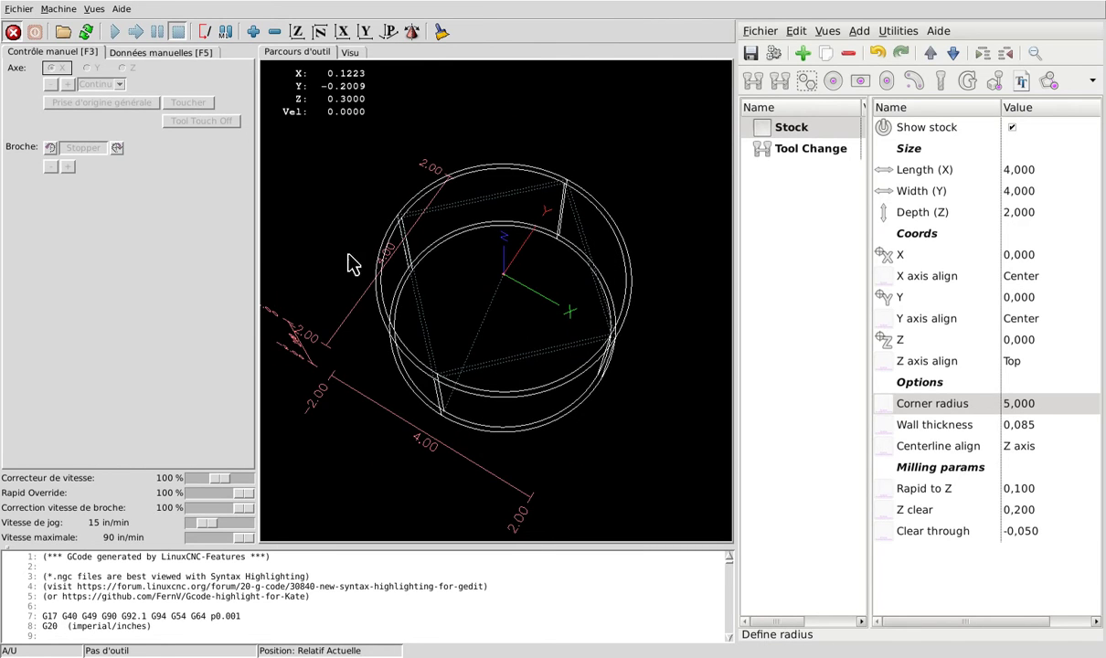
middle_click_drag(538, 366, 694, 420)
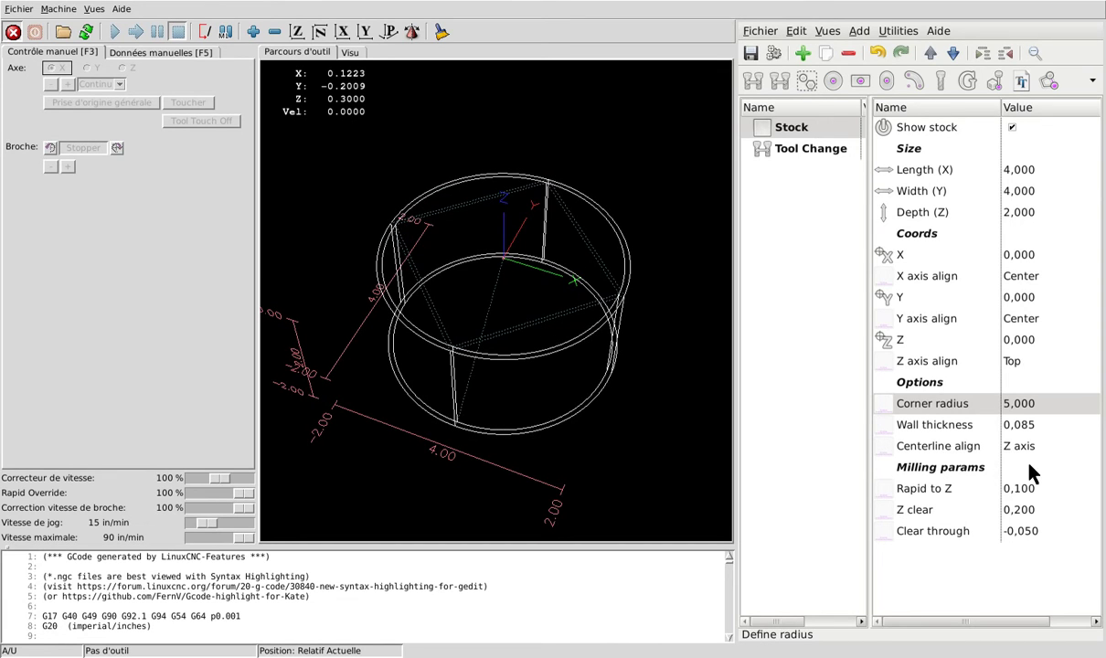
left_click(940, 466)
left_click(936, 485)
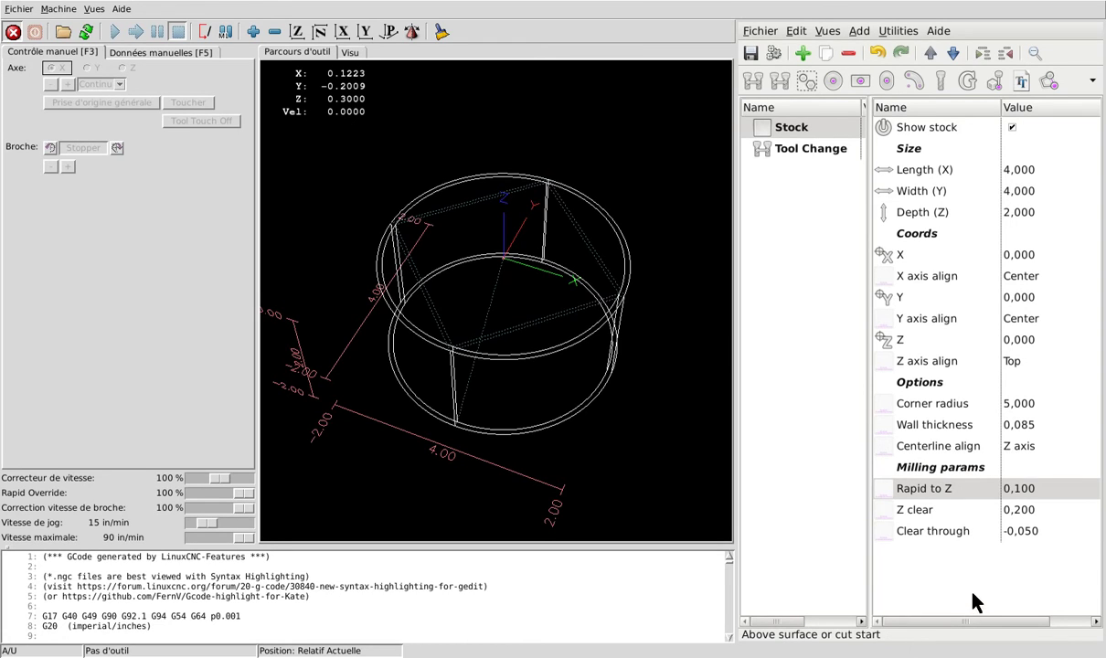
left_click(945, 510)
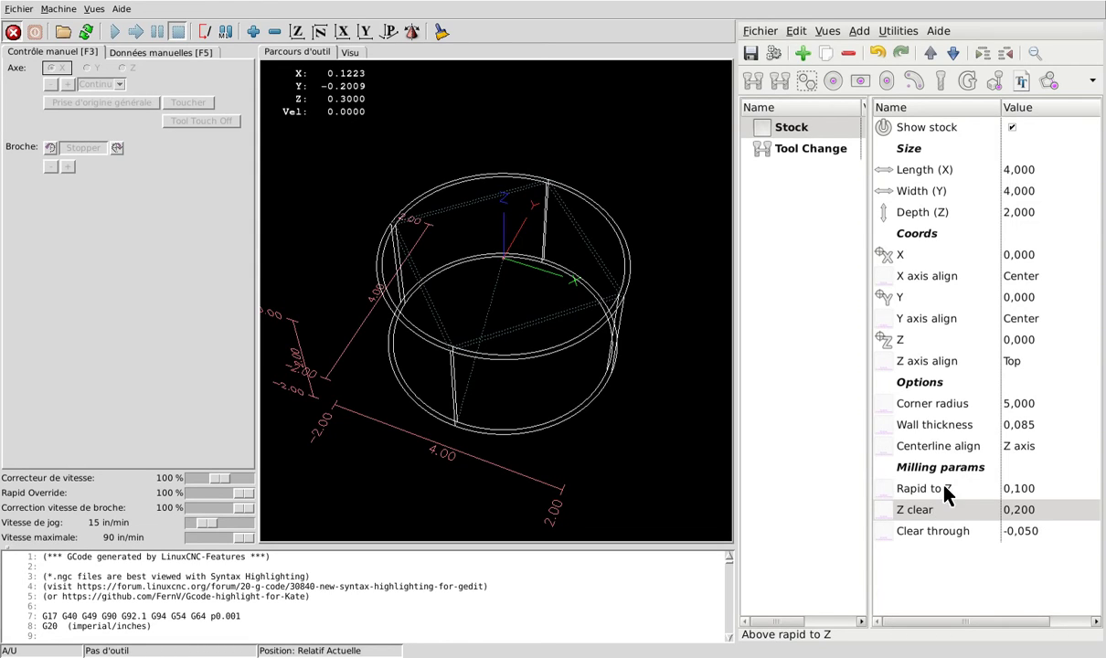
left_click(1036, 512)
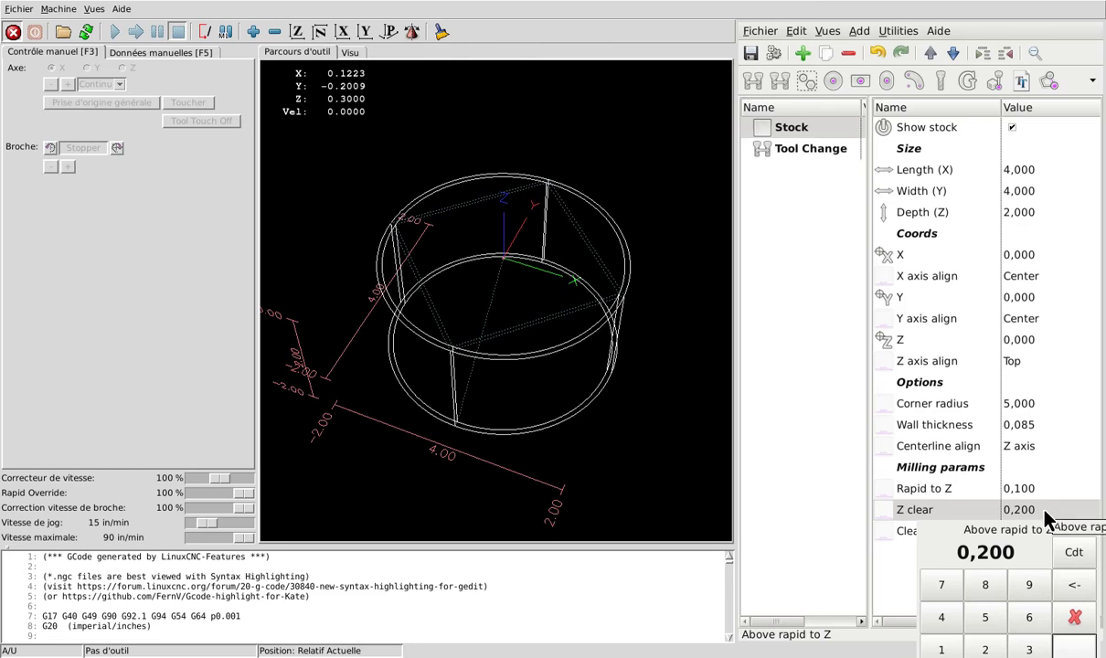
left_click(1042, 488)
left_click(963, 469)
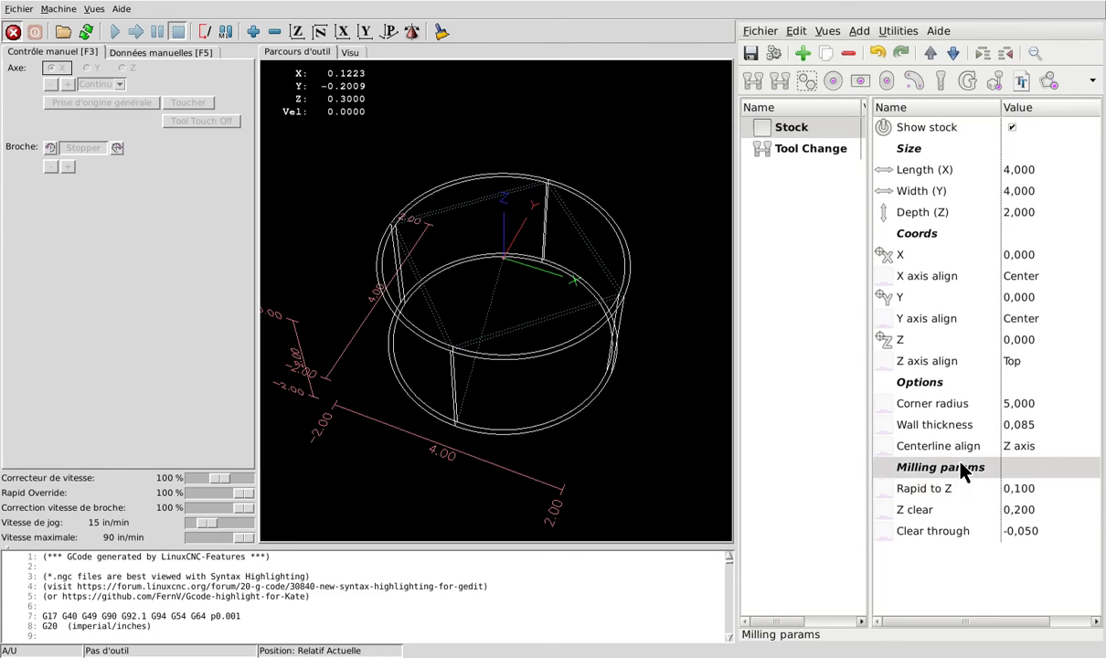
left_click(1045, 511)
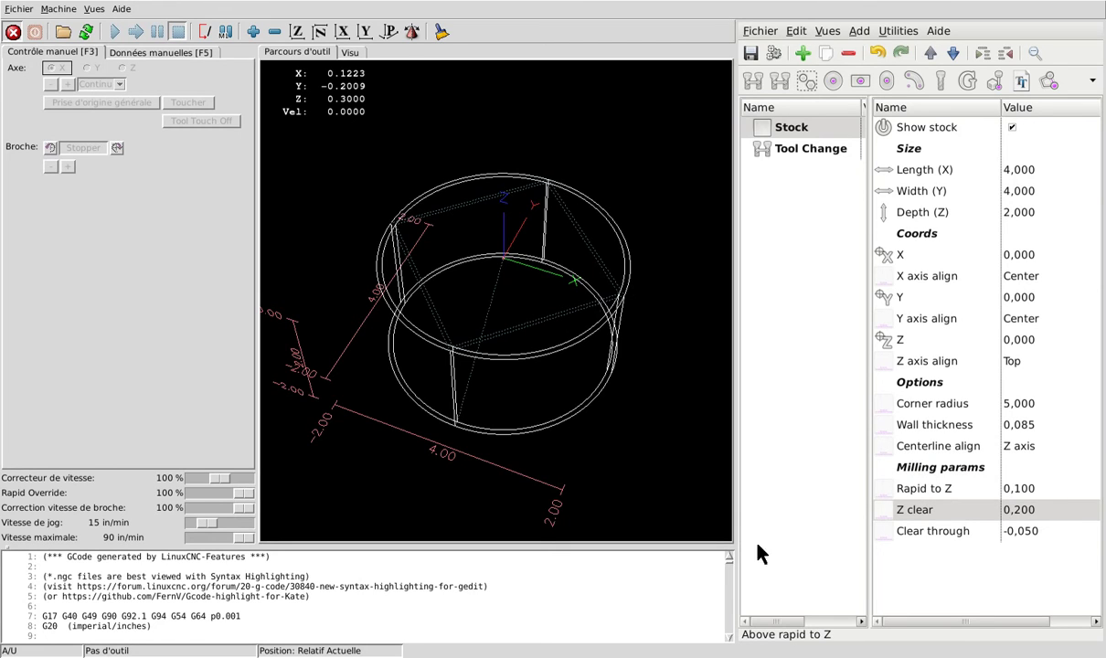
left_click(942, 533)
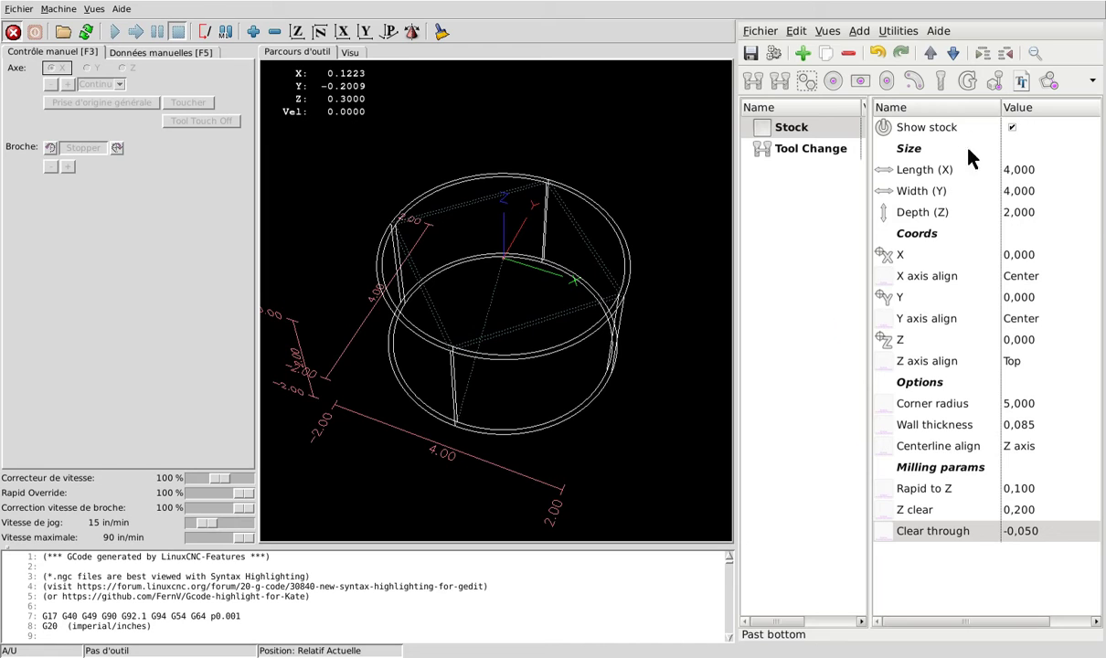
- Undo six stock edits to restore the solid 4,000 × 4,000 × 0,500 block and show Tool Change
left_click(881, 51)
left_click(881, 51)
left_click(880, 52)
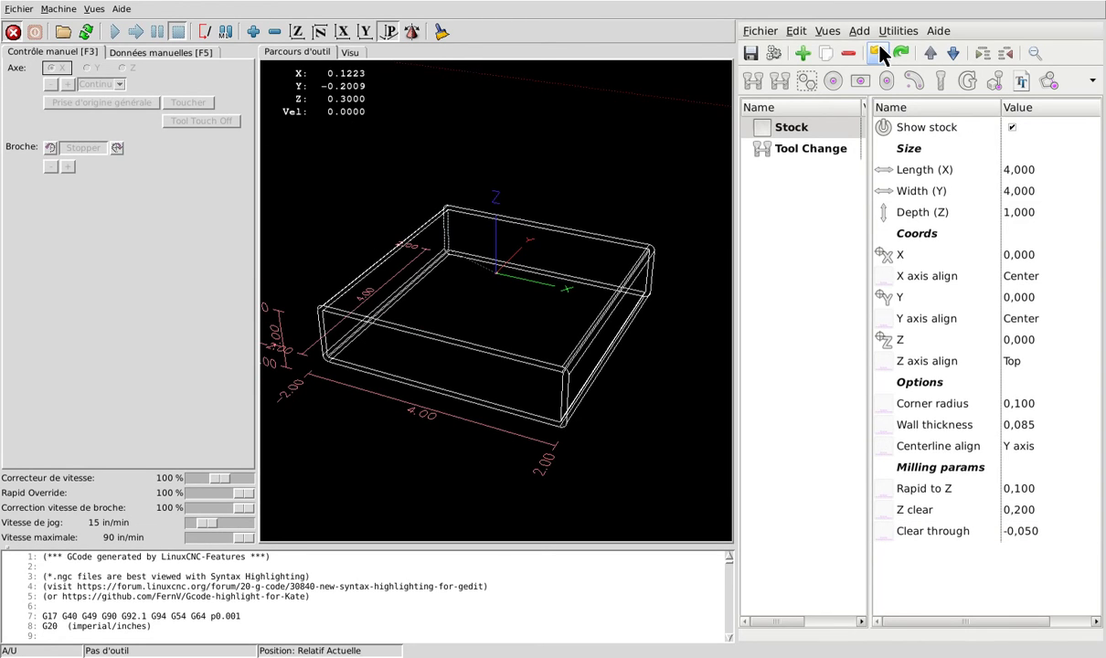
left_click(880, 52)
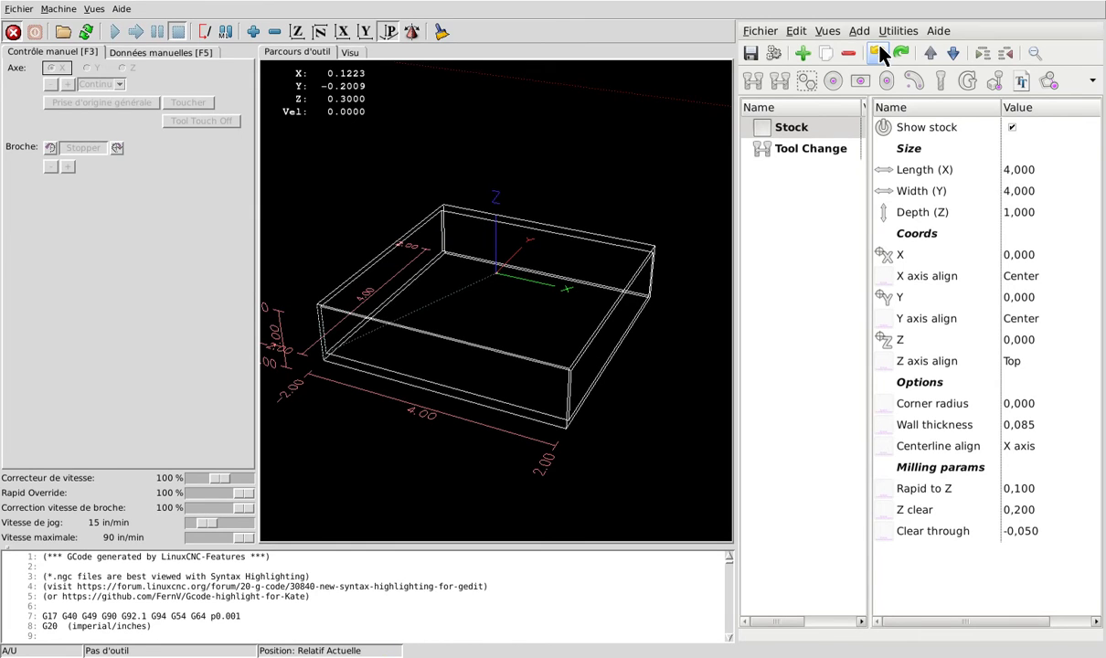
left_click(880, 53)
left_click(880, 52)
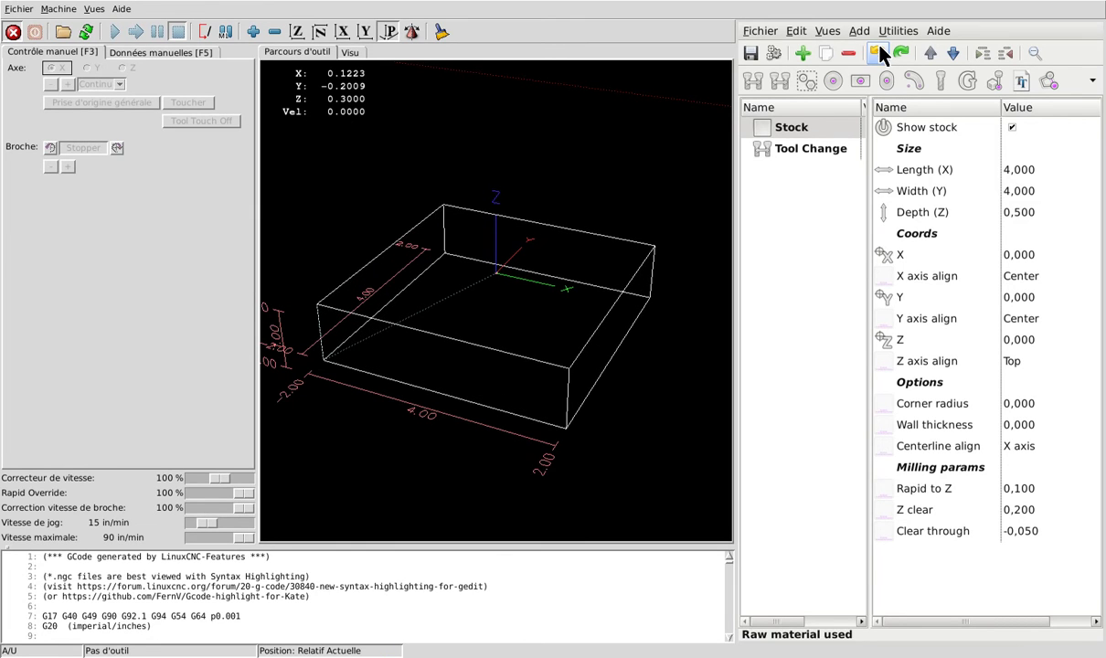
left_click(810, 154)
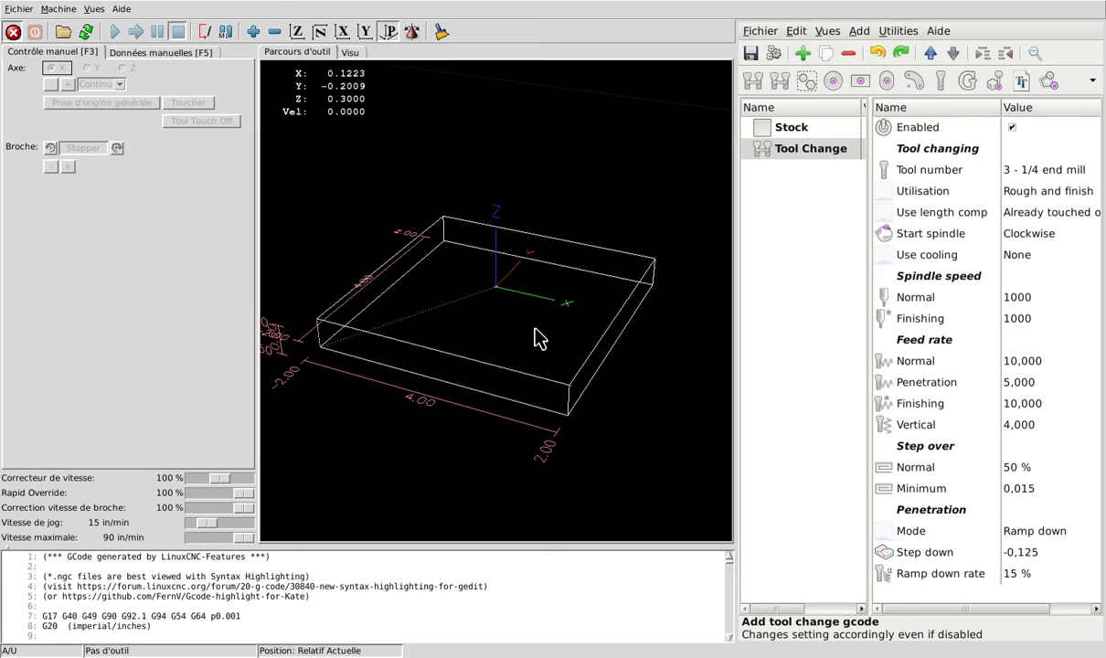
left_click(1058, 173)
left_click(1060, 172)
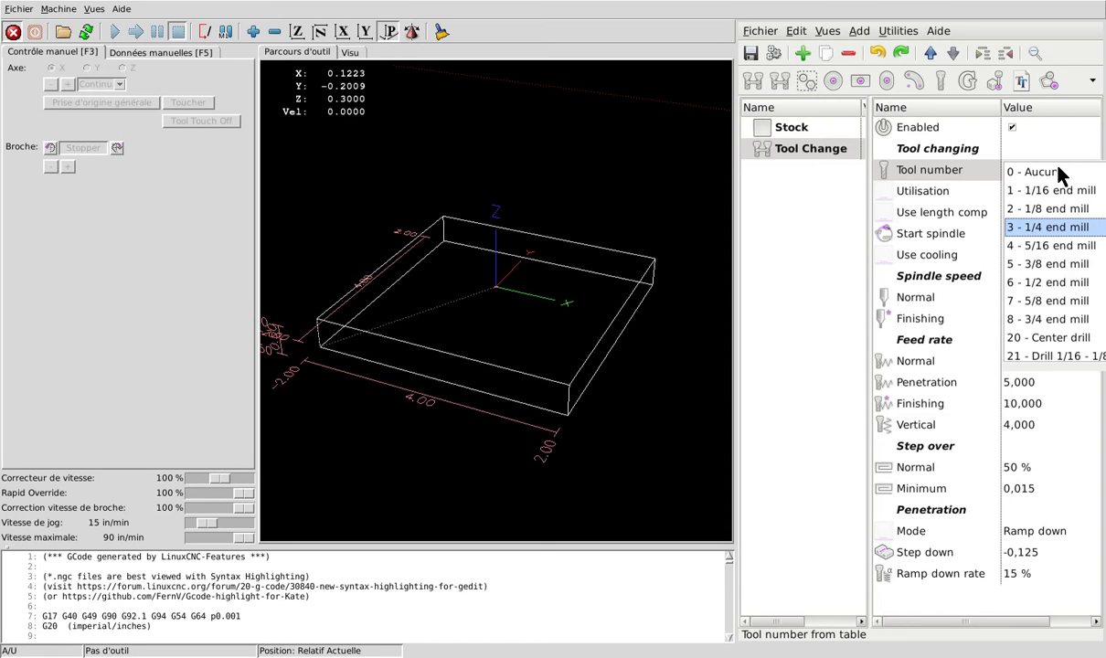
left_click(1050, 264)
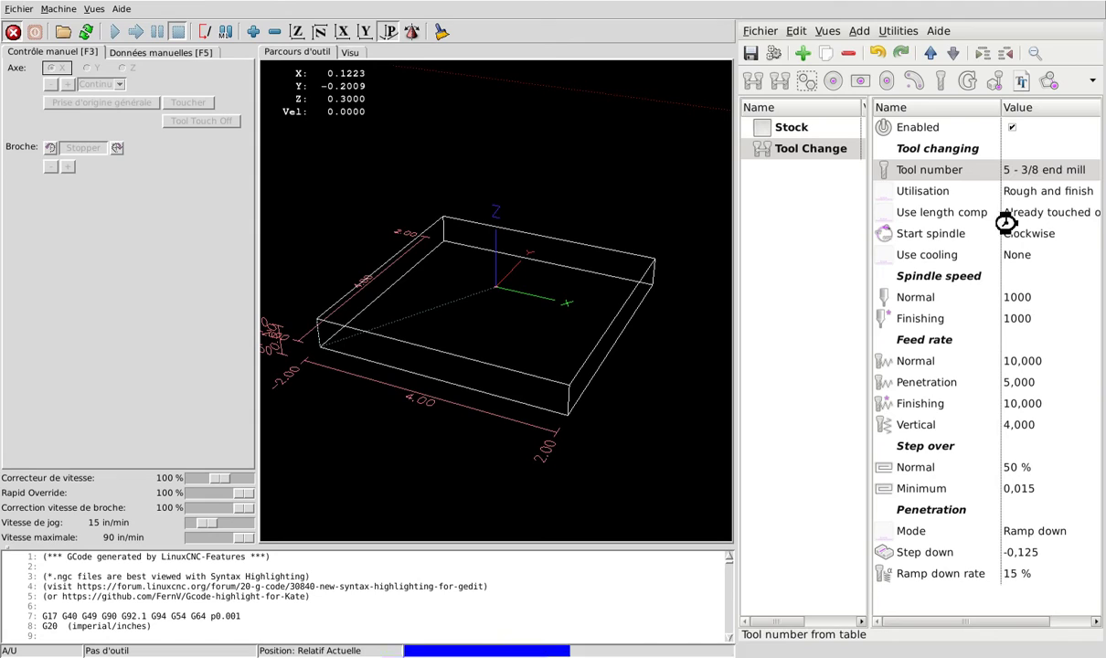
left_click(937, 192)
left_click(1077, 197)
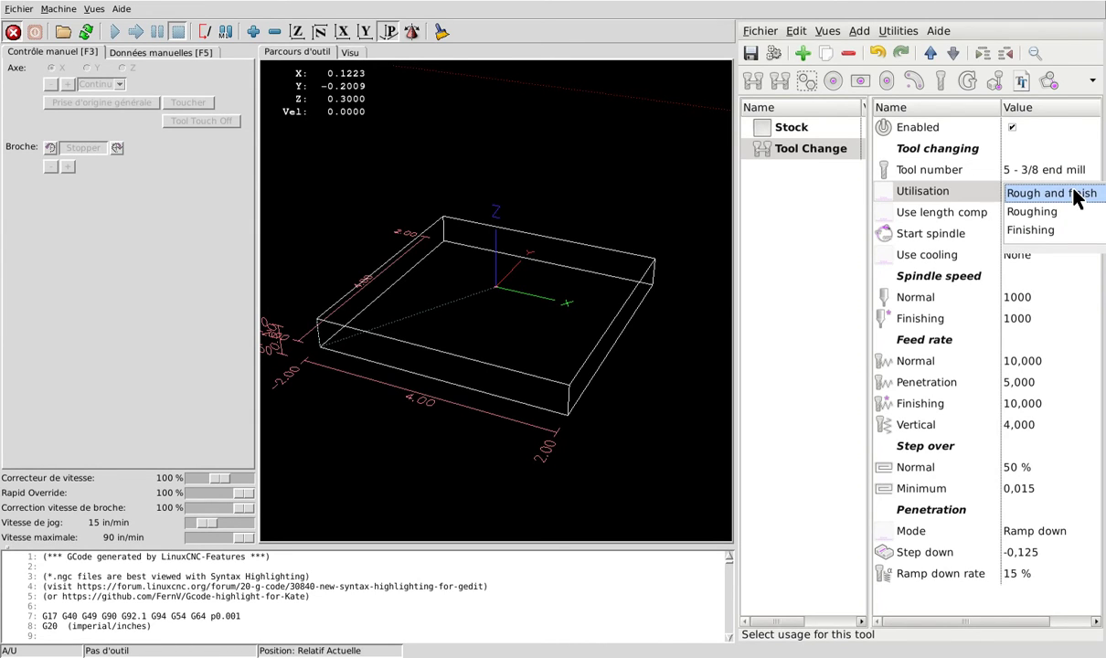
left_click(980, 200)
left_click(905, 212)
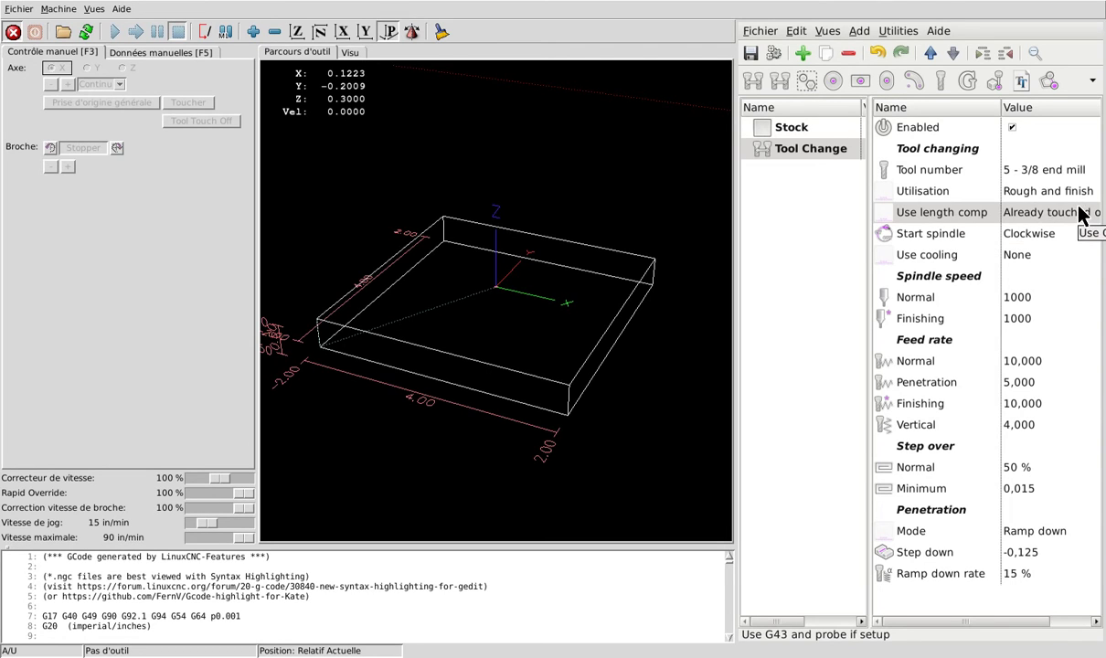
left_click(1082, 213)
left_click(945, 234)
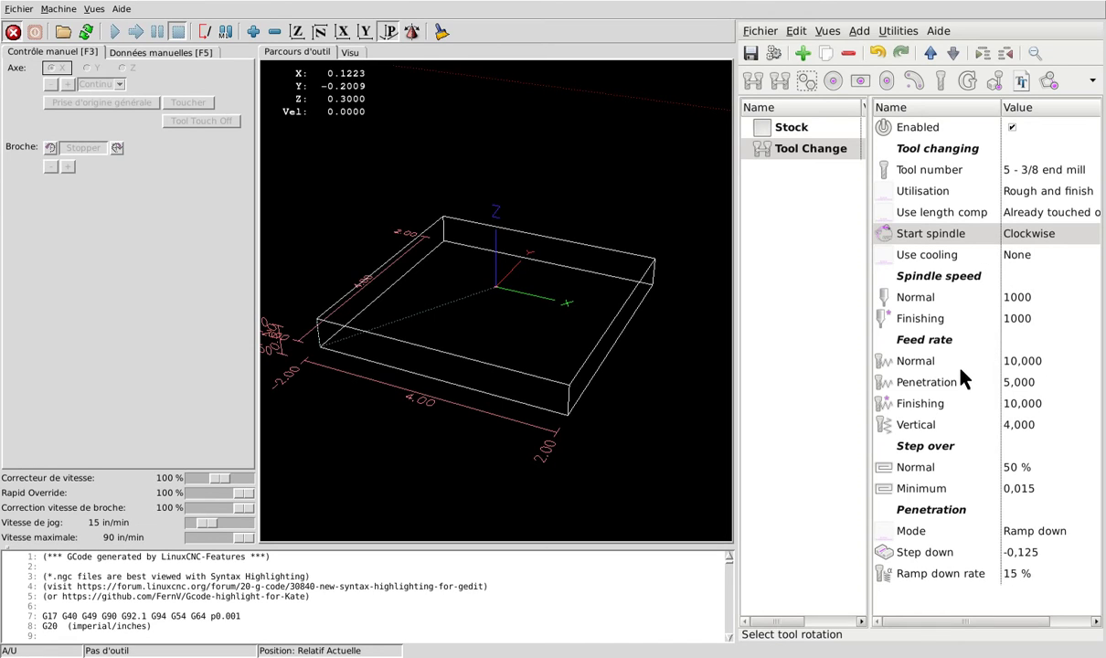
left_click(1056, 532)
left_click(1056, 532)
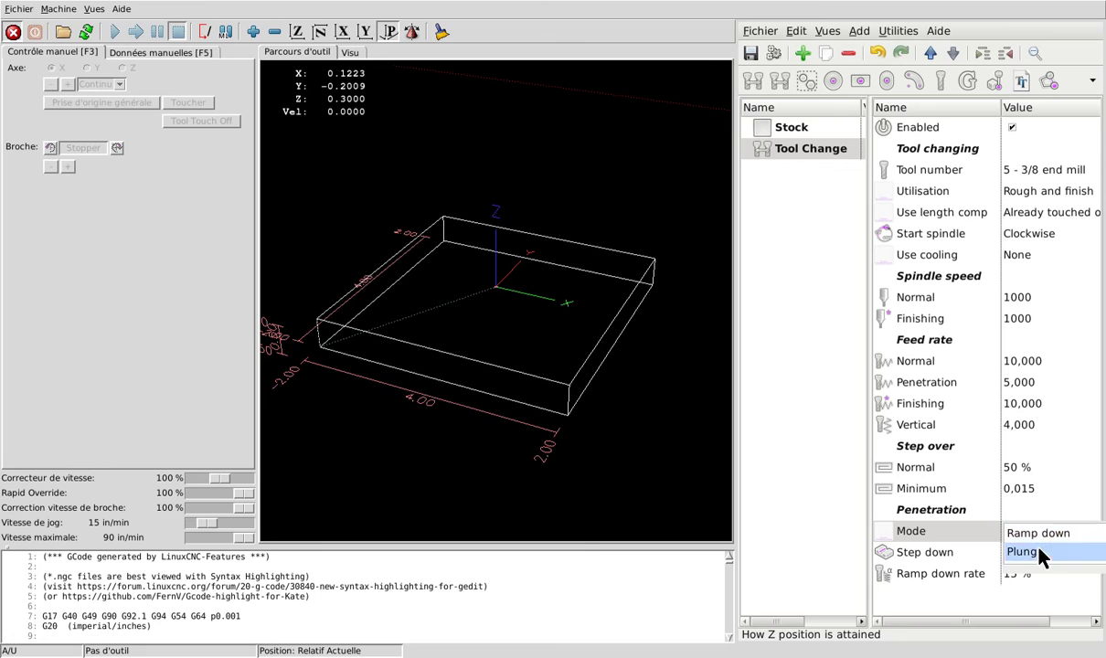
left_click(1033, 552)
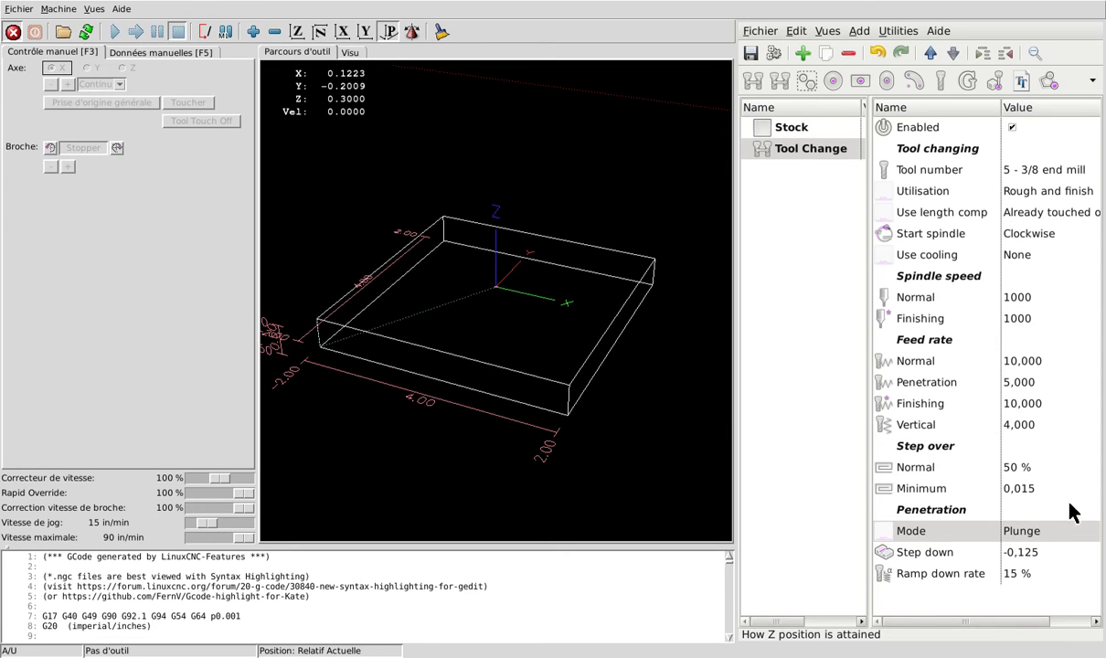
left_click(1061, 535)
left_click(1045, 535)
- Add a Circle by Center with a 1,000 diameter and view its toolpath from top and side
left_click(833, 82)
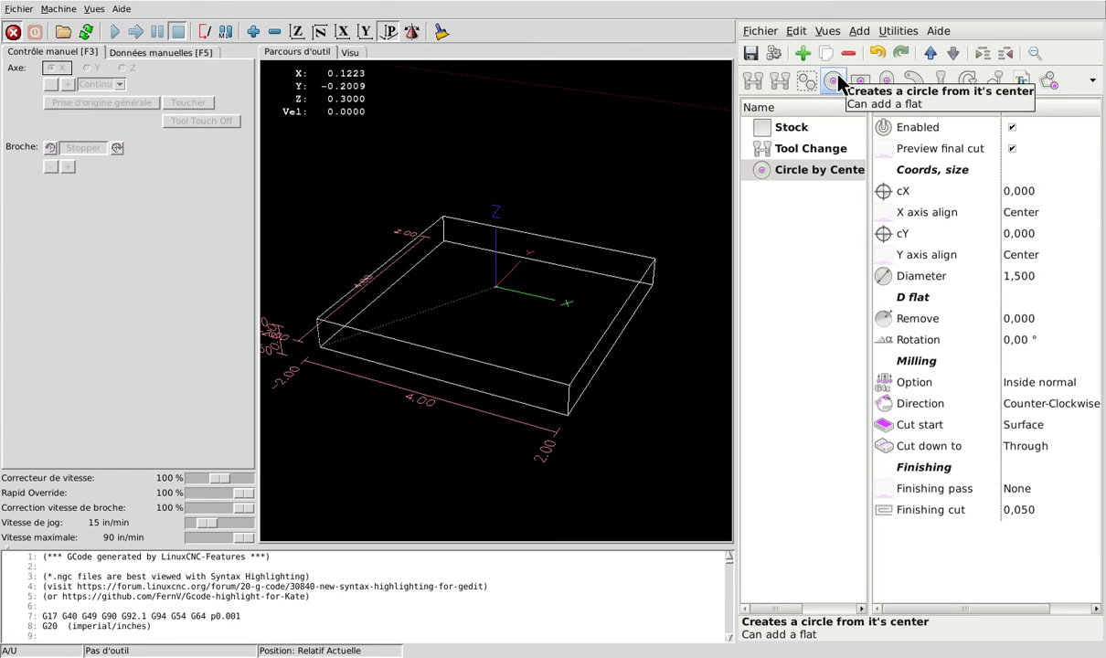
left_click(1025, 277)
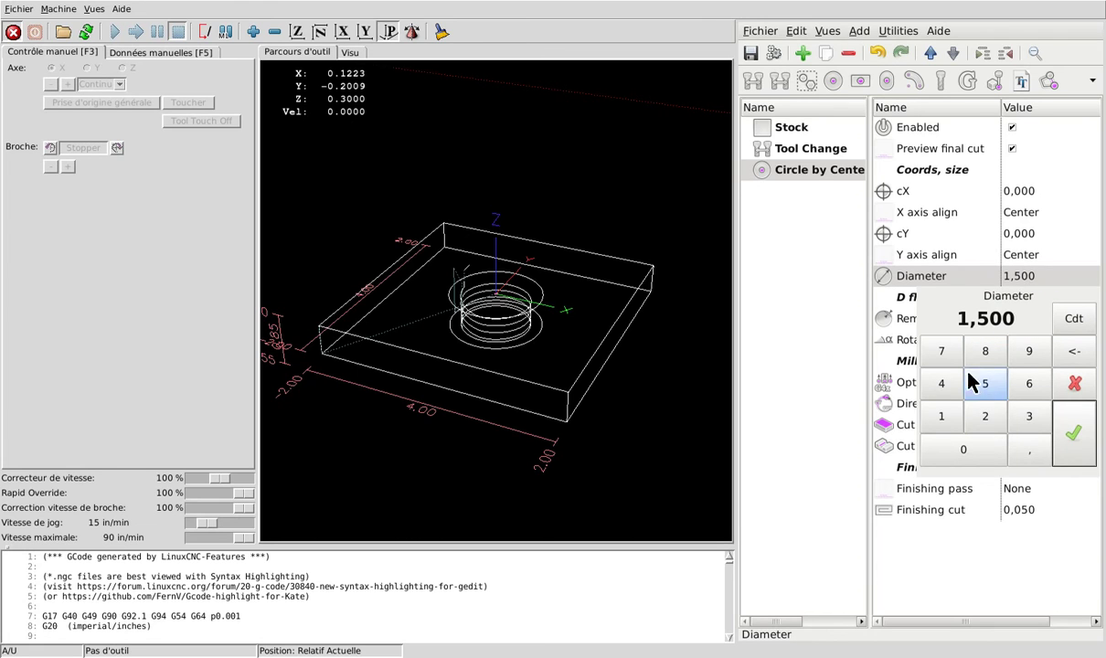
left_click(941, 417)
left_click(1073, 433)
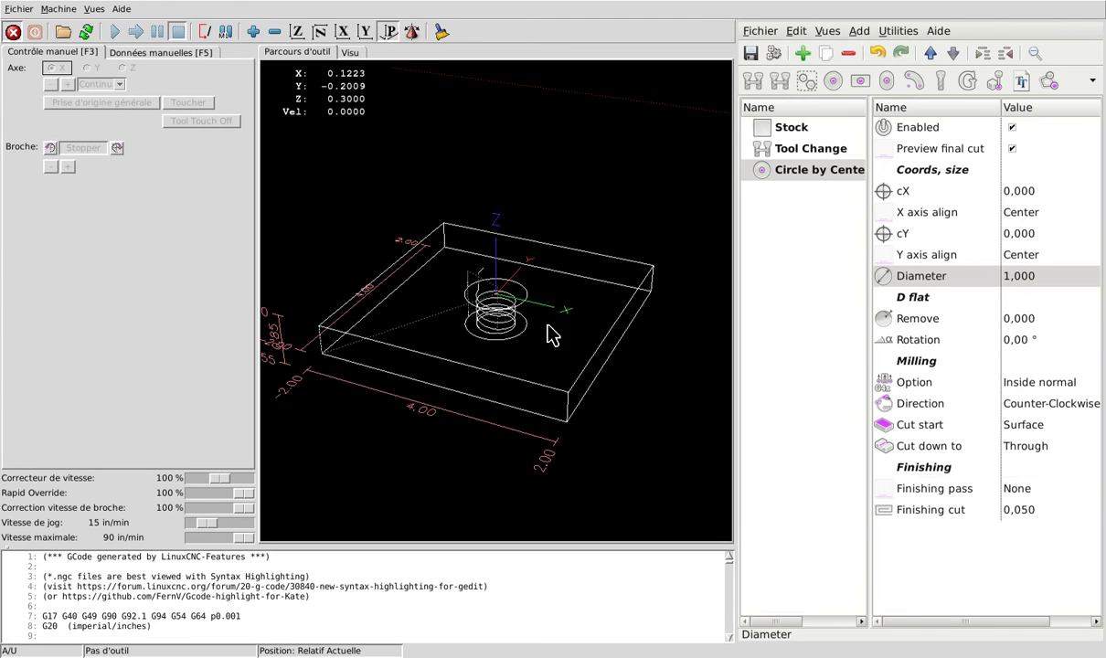
middle_click_drag(543, 338, 573, 291)
scroll(541, 314, "up", 3)
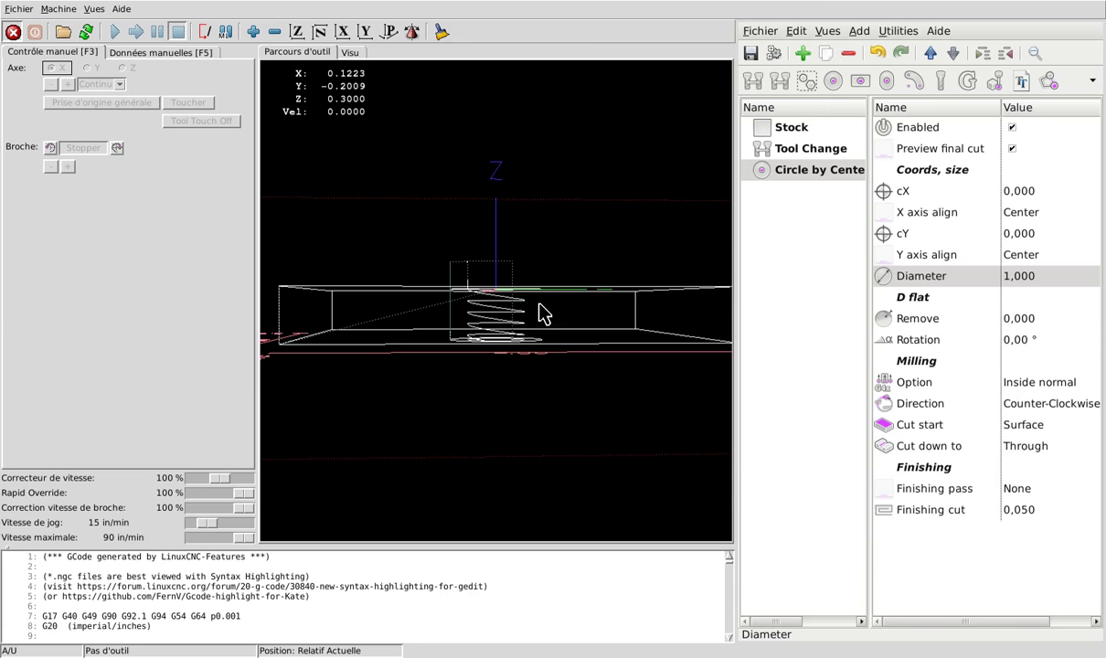
left_click(297, 32)
left_click(343, 33)
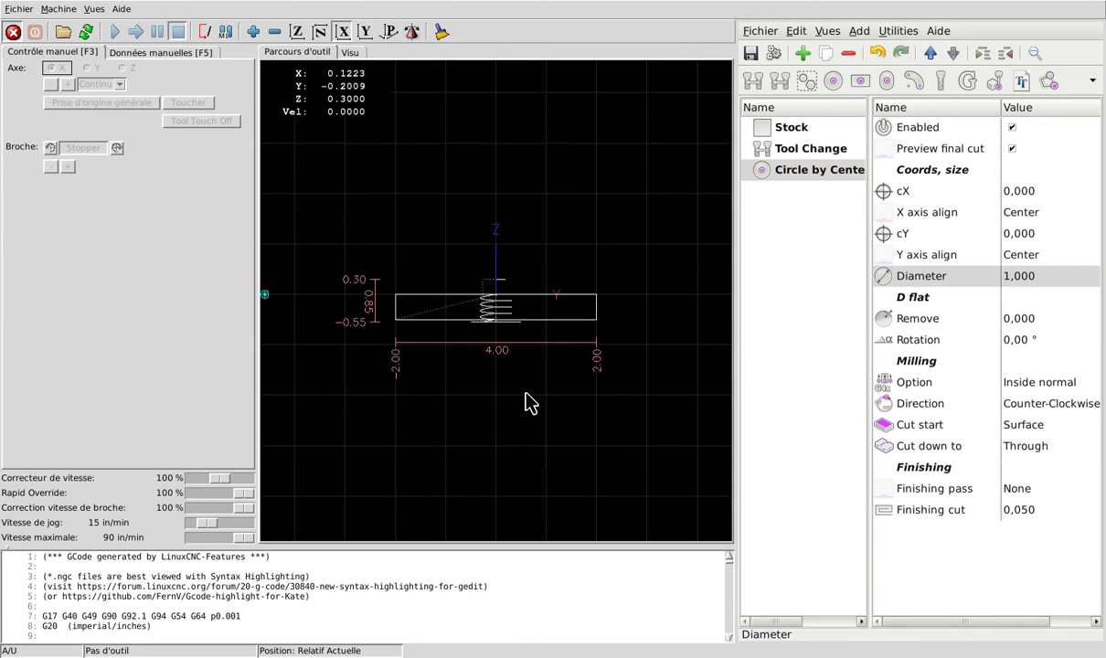
scroll(528, 395, "up", 2)
scroll(528, 396, "up", 2)
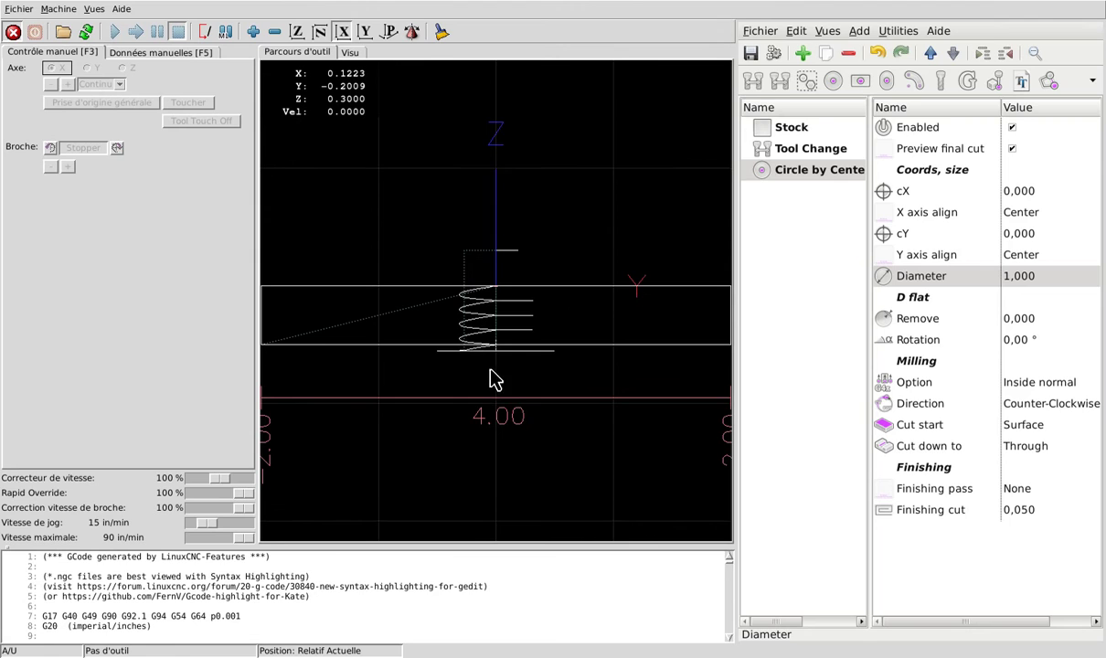
left_click(1047, 447)
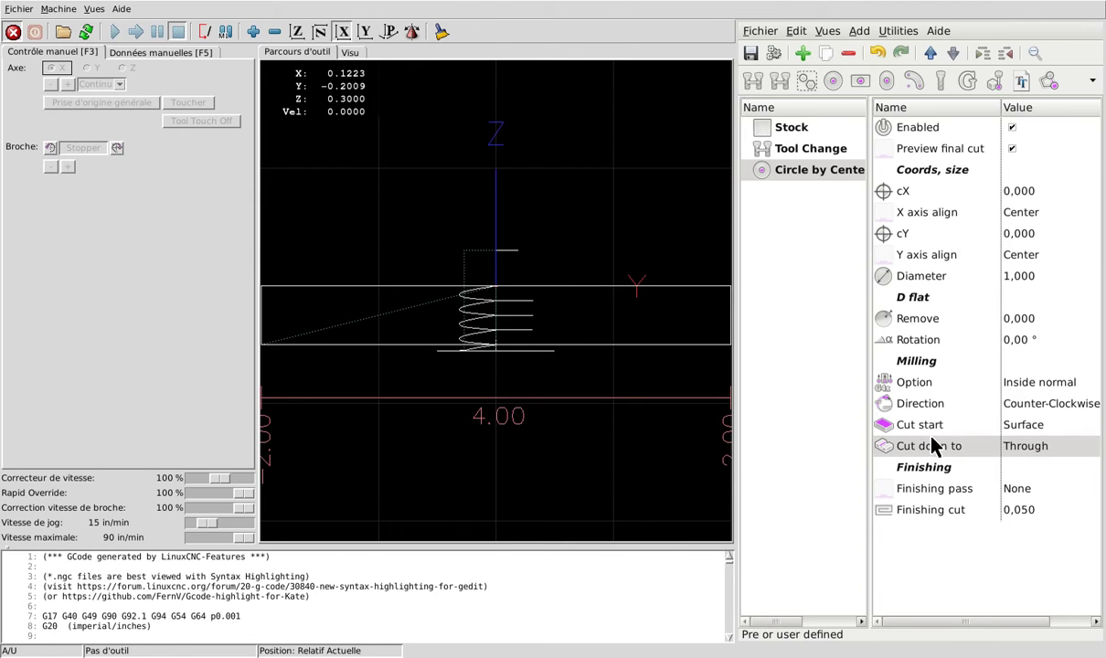
left_click(1042, 457)
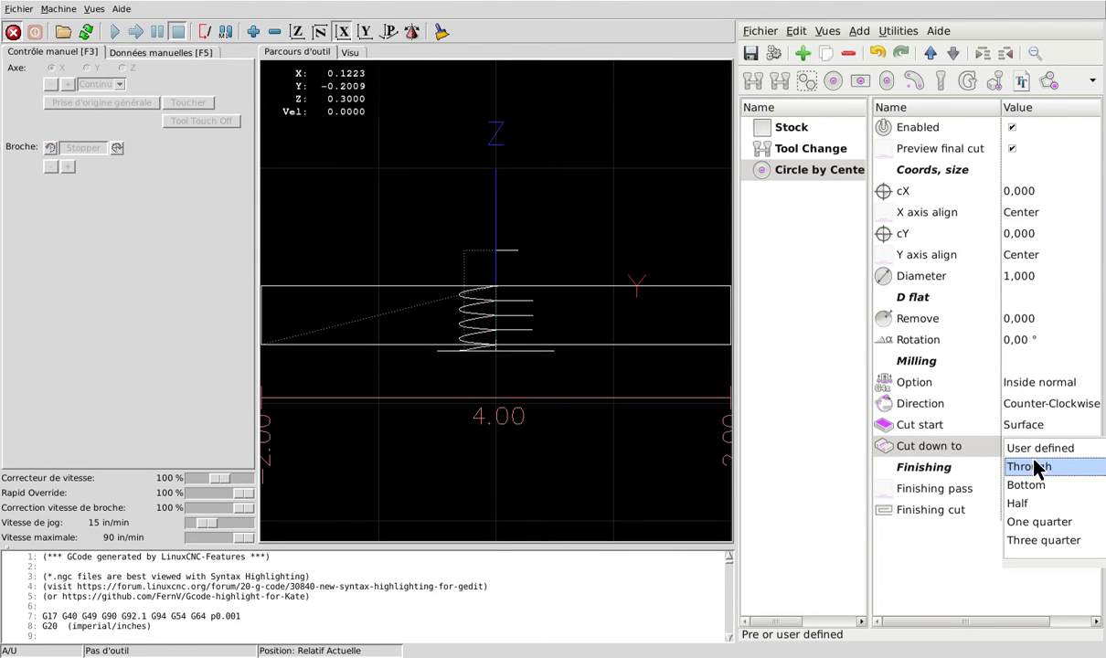
left_click(1033, 463)
left_click(805, 128)
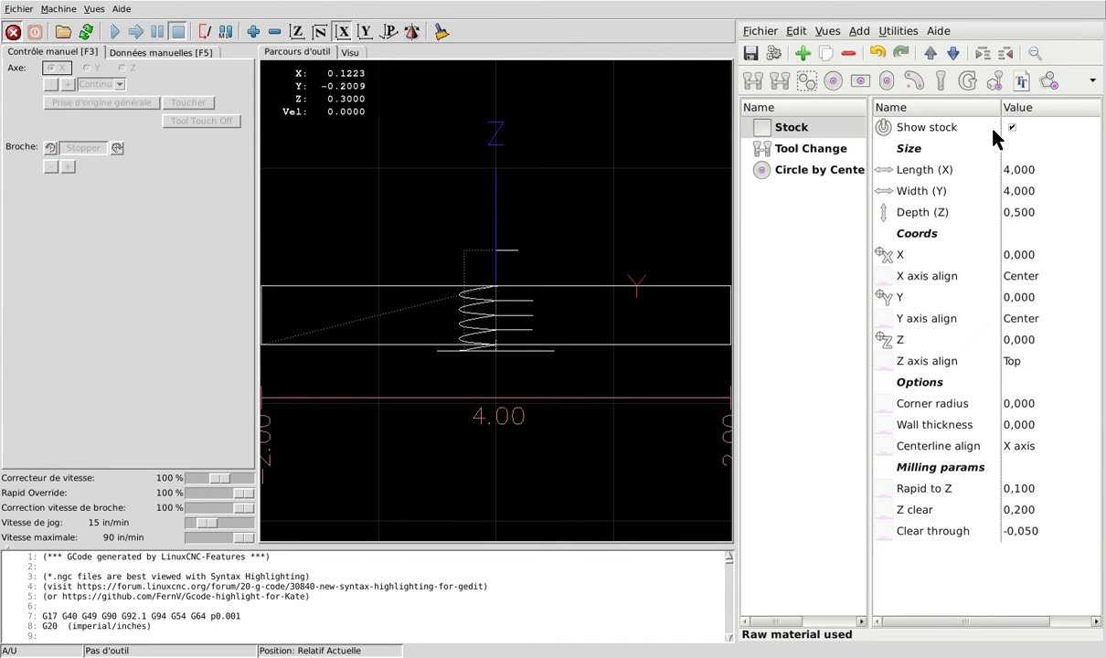
left_click(1037, 537)
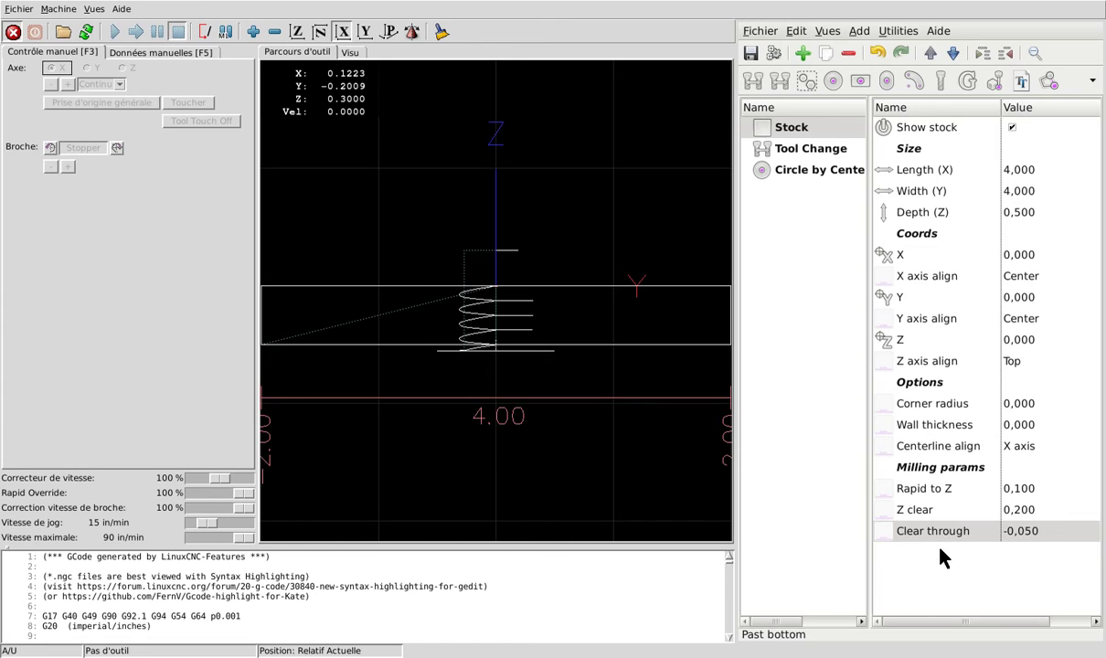
left_click(815, 172)
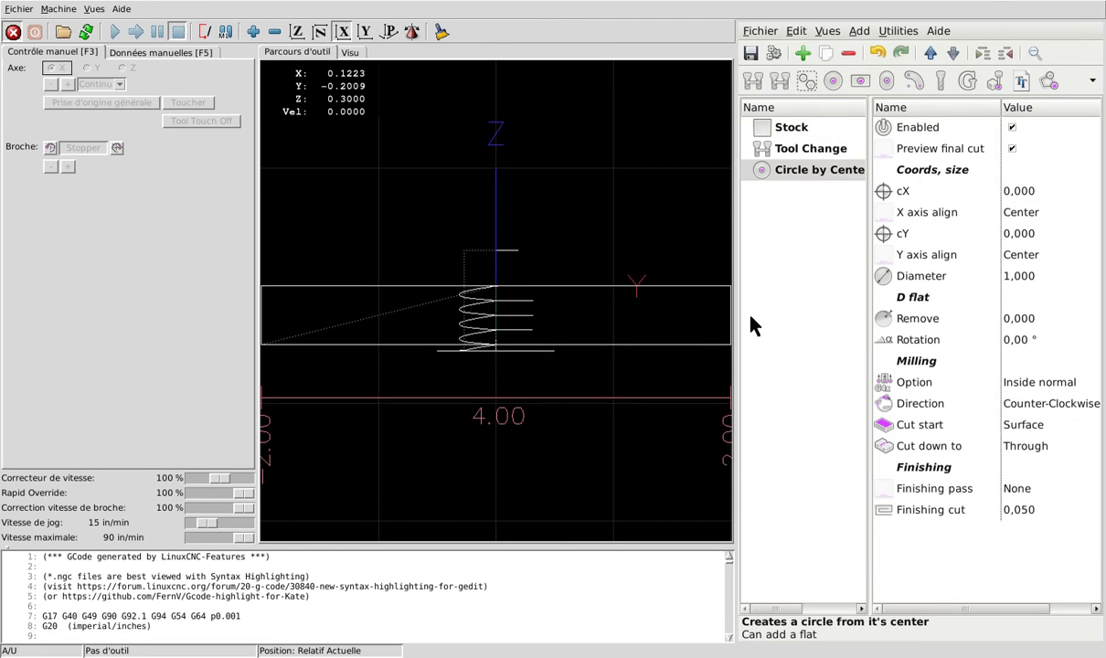
left_click(1026, 448)
left_click(1030, 450)
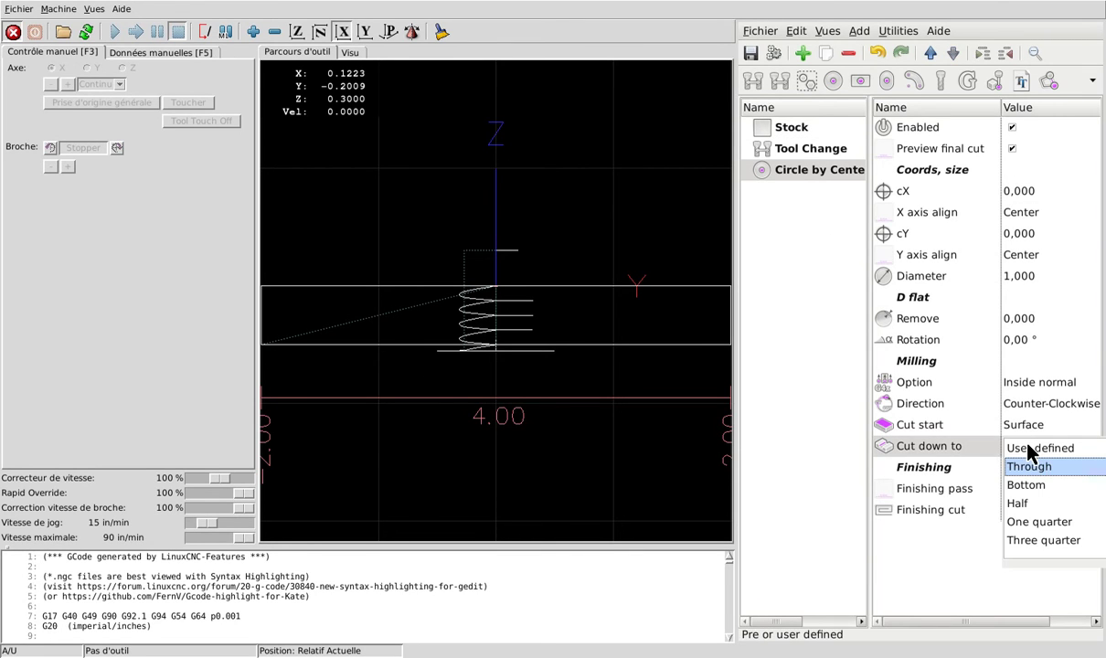
left_click(1030, 484)
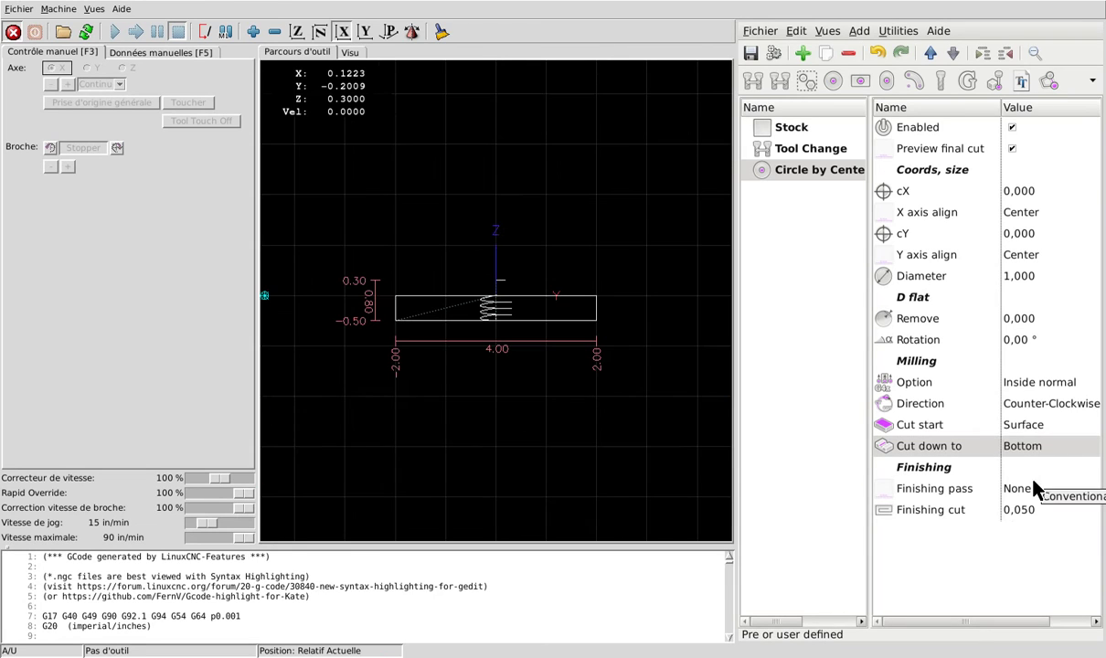
left_click(1047, 457)
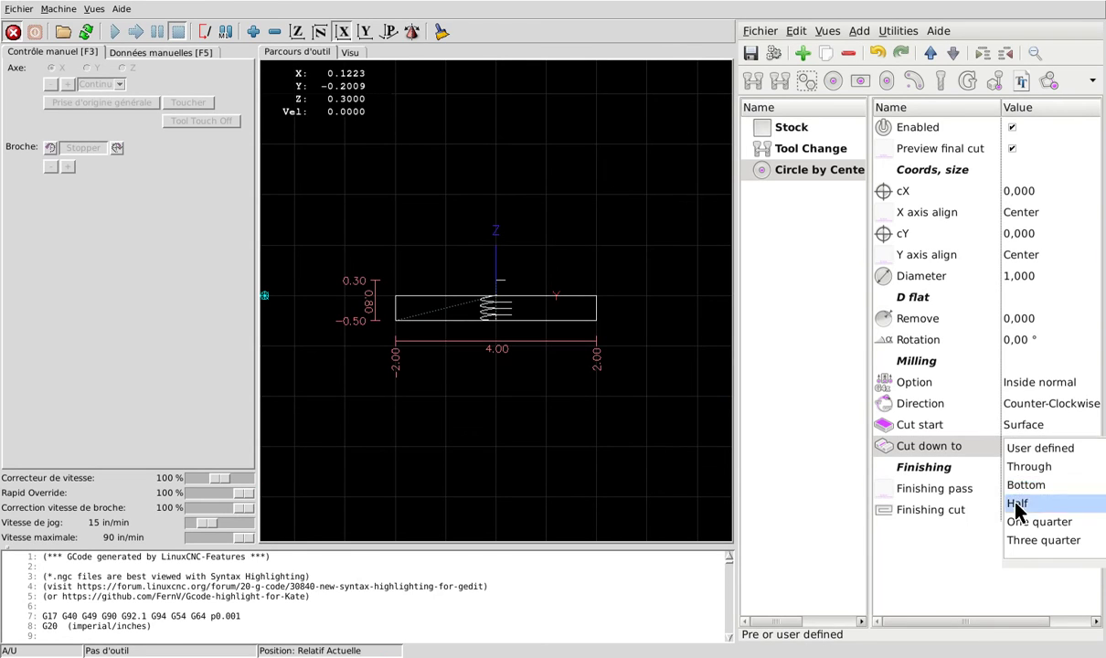
left_click(1008, 503)
left_click(1039, 448)
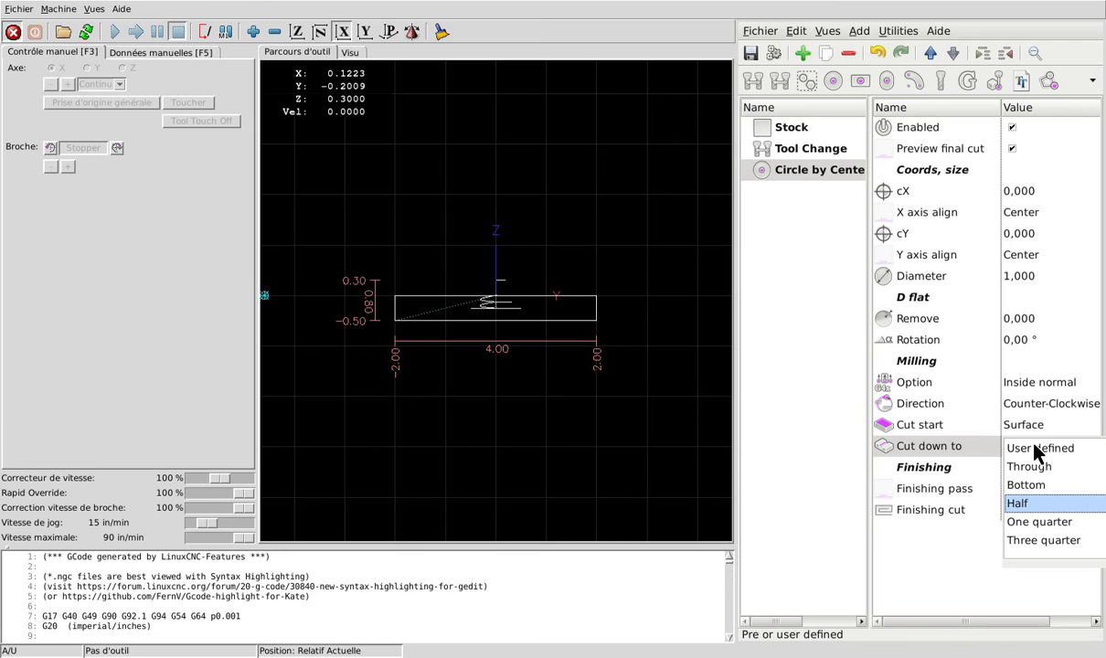
left_click(1037, 449)
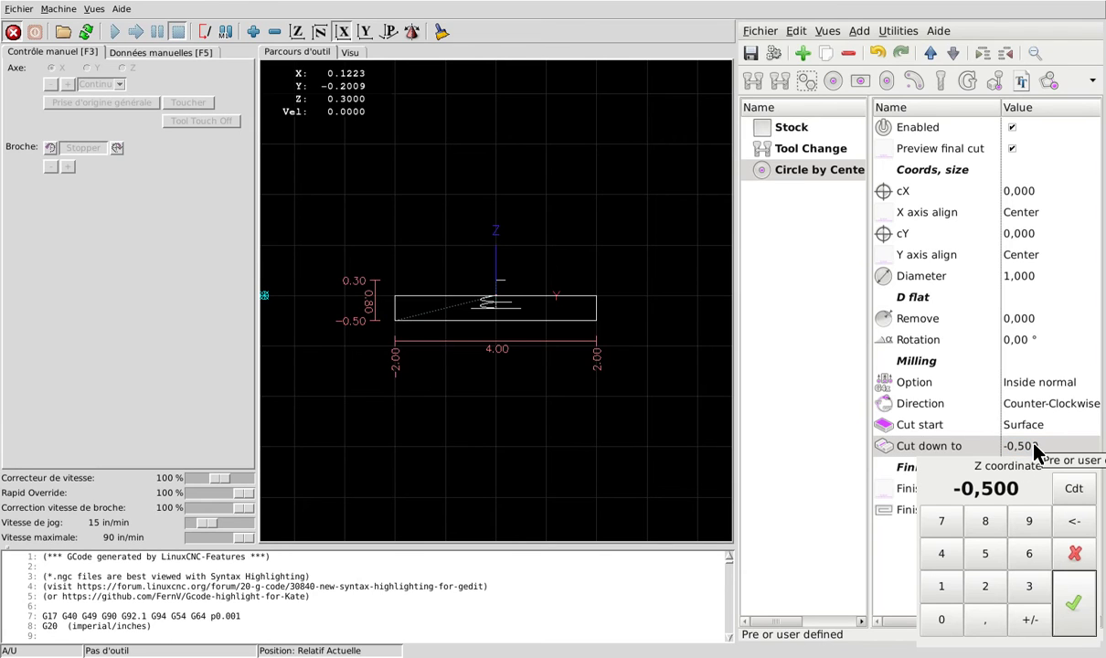
left_click(1070, 553)
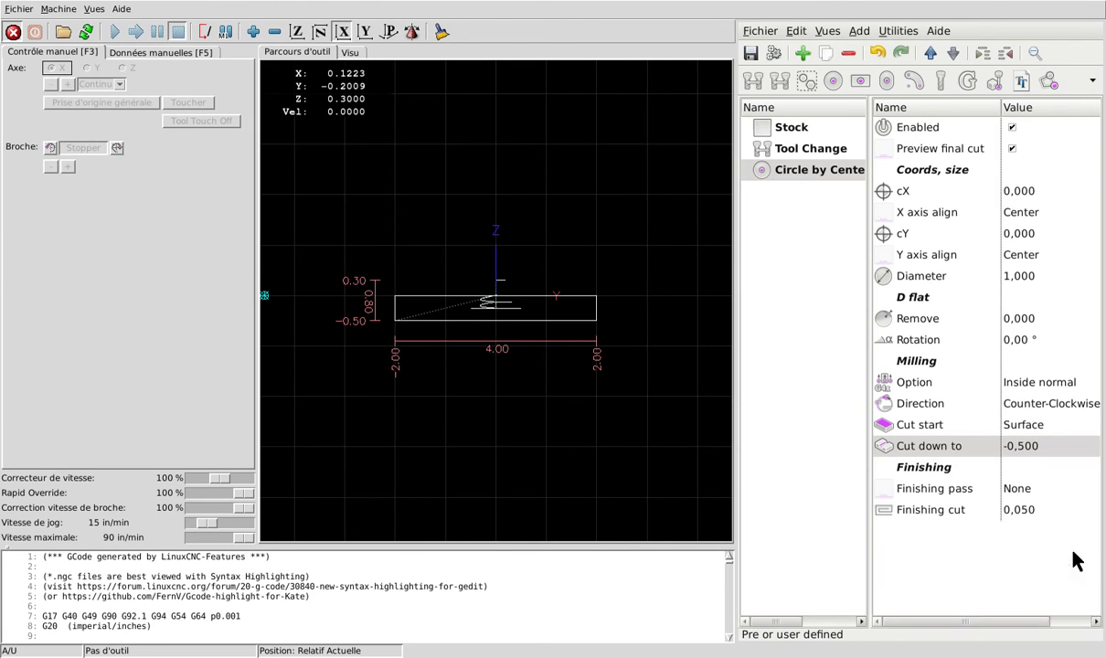
left_click(1049, 450)
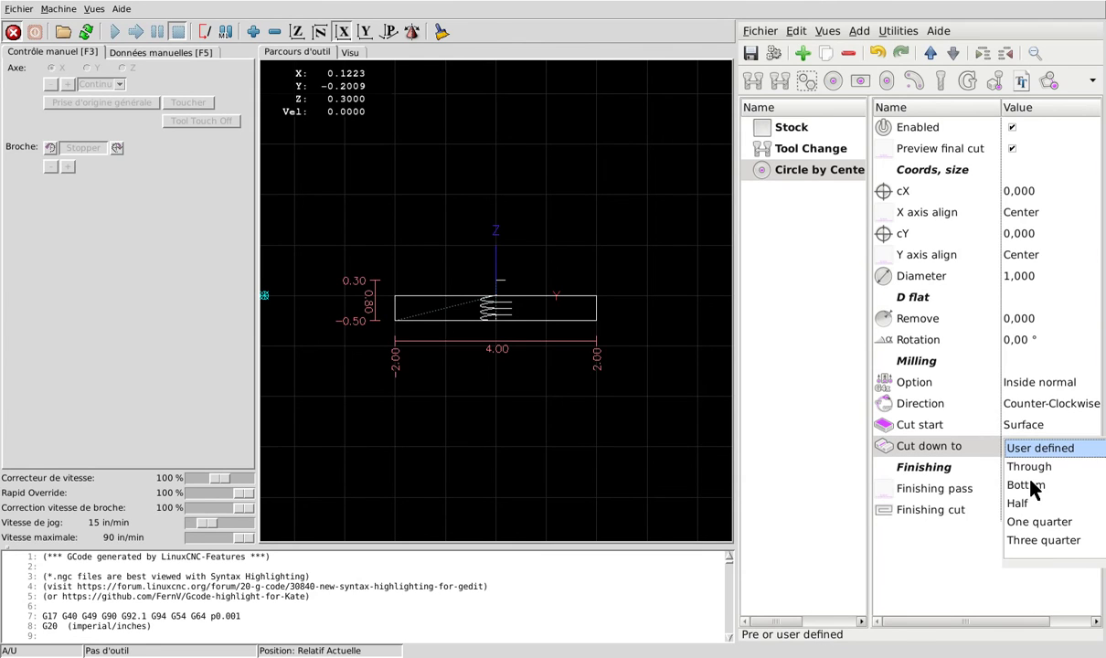
left_click(1040, 485)
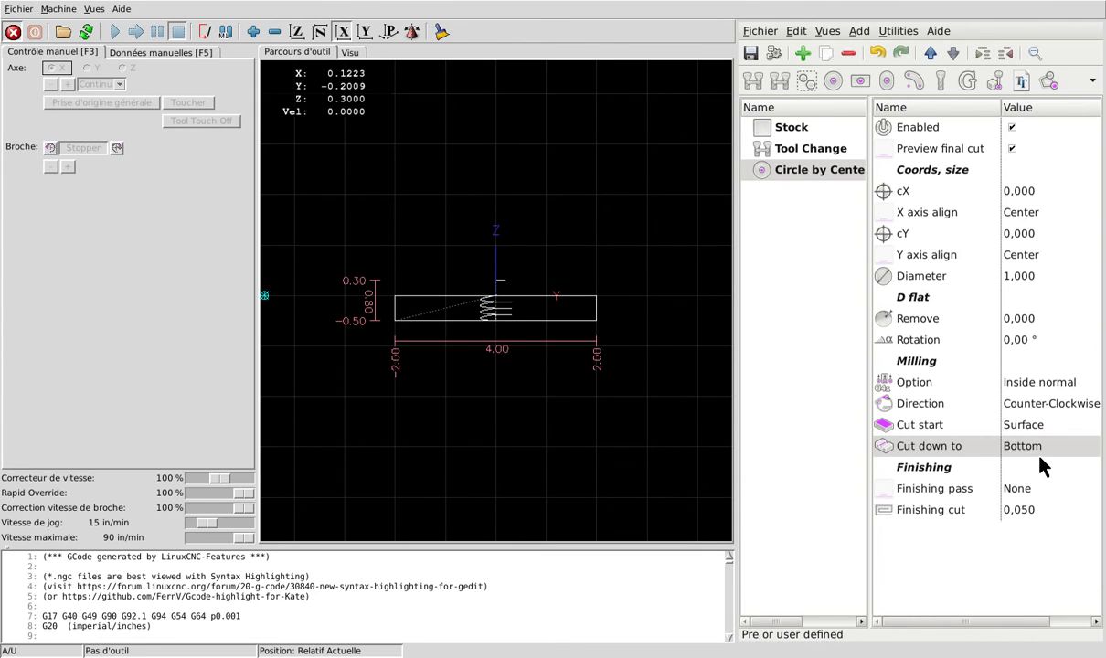
left_click(1039, 451)
- Set cut depth to Through, try a One quarter start then Surface, and mill Clockwise
left_click(1033, 468)
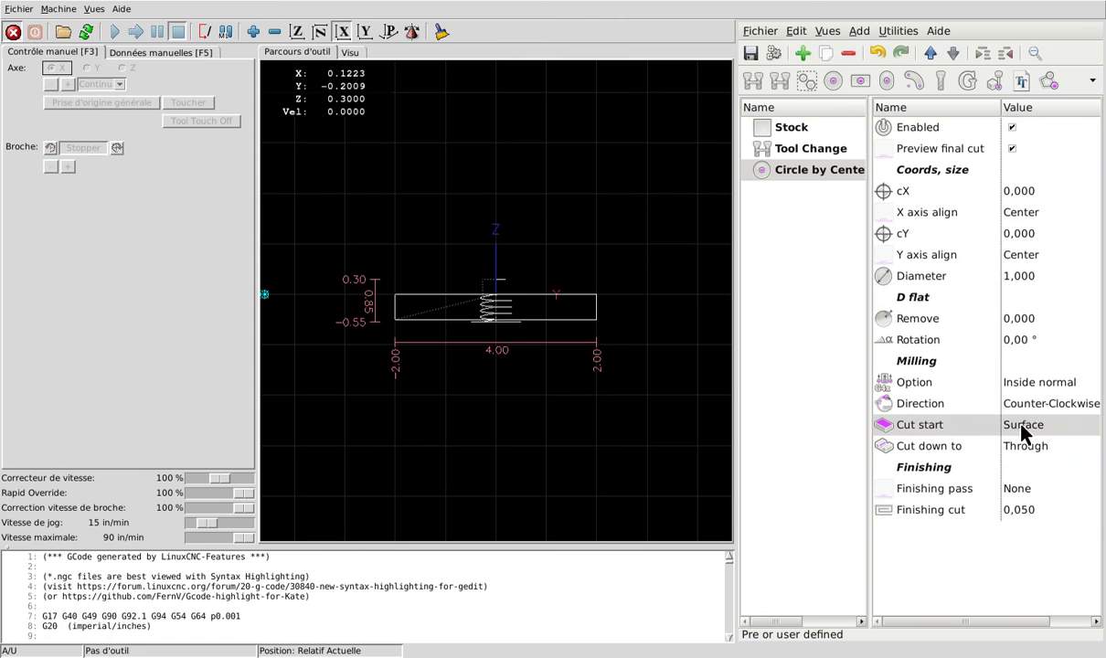
left_click(995, 426)
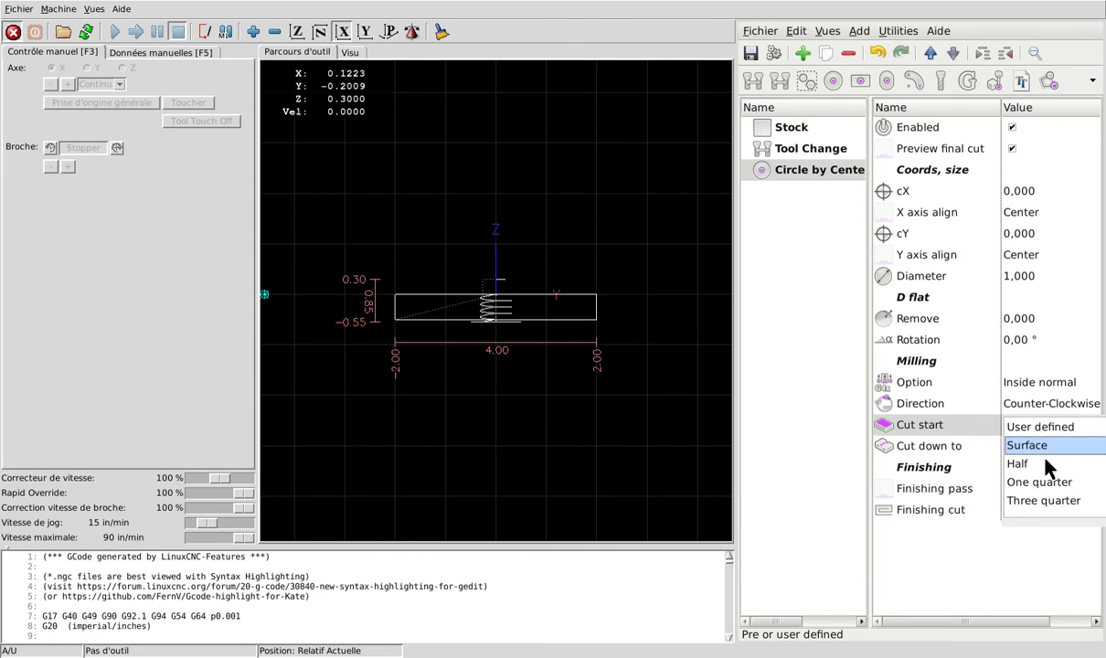
left_click(1040, 481)
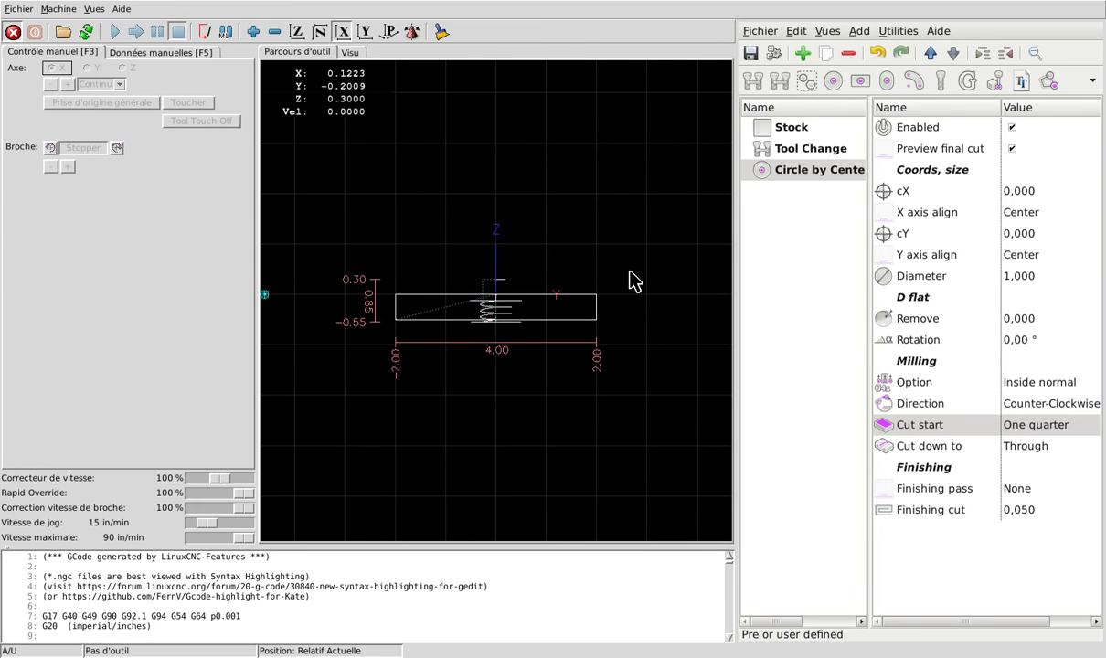
left_click(1060, 426)
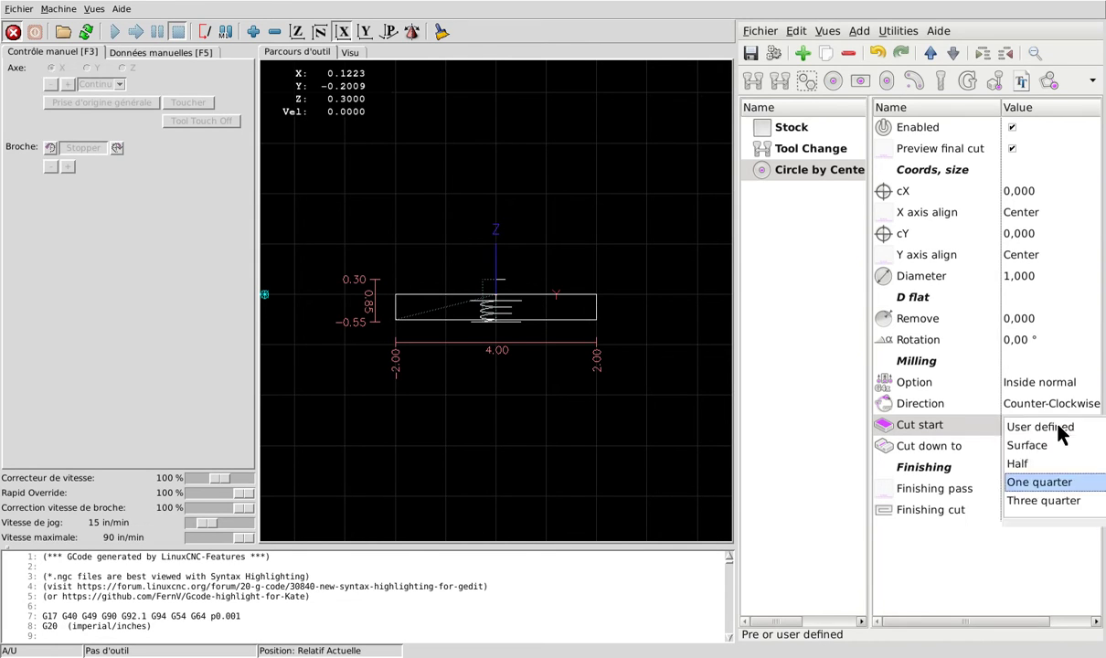
left_click(1035, 446)
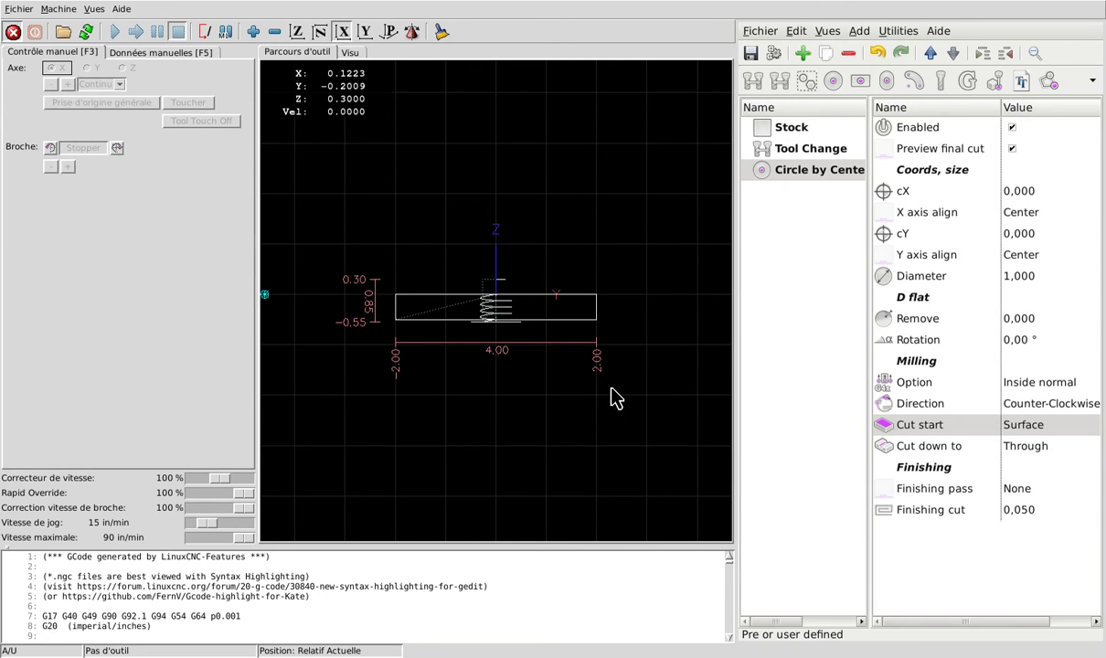
middle_click_drag(511, 243, 459, 294)
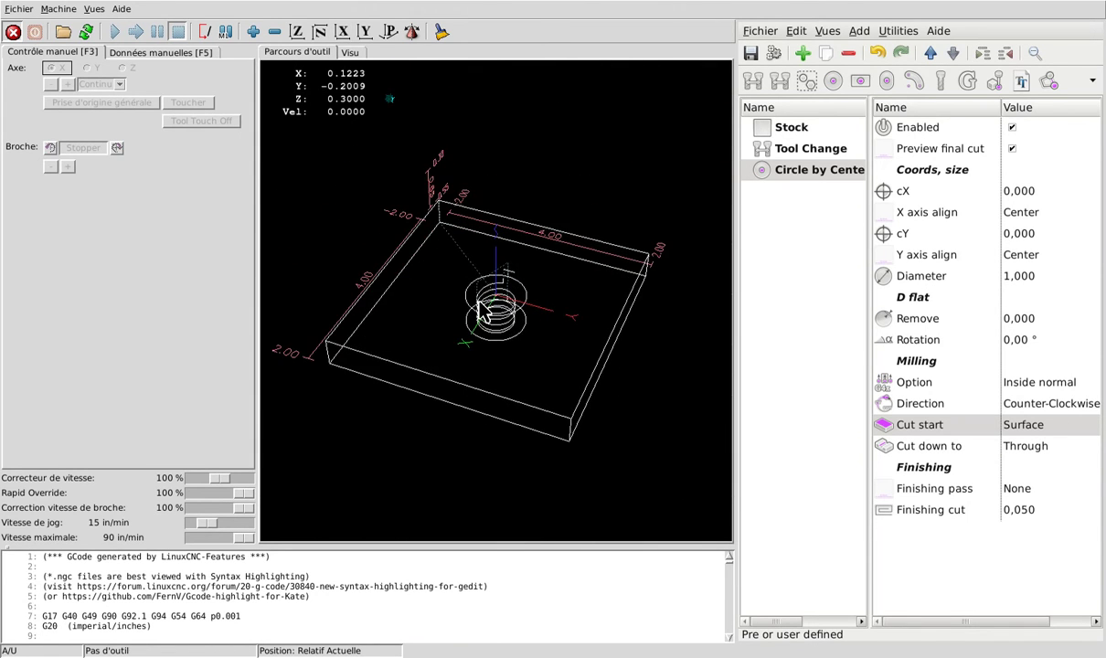
left_click(1042, 405)
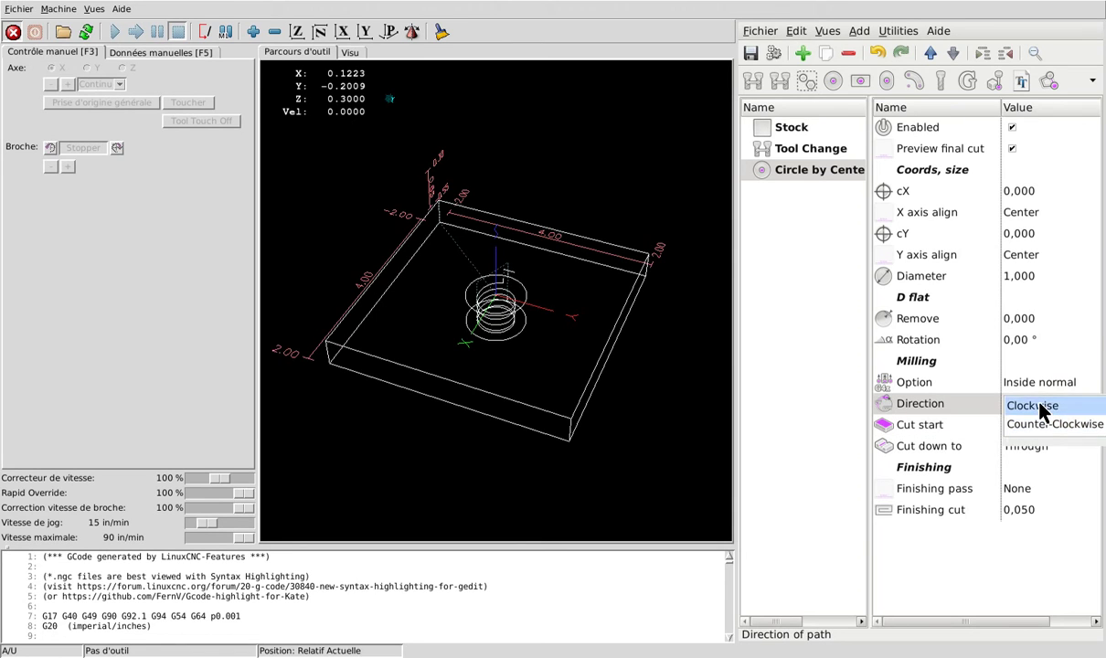
left_click(1042, 408)
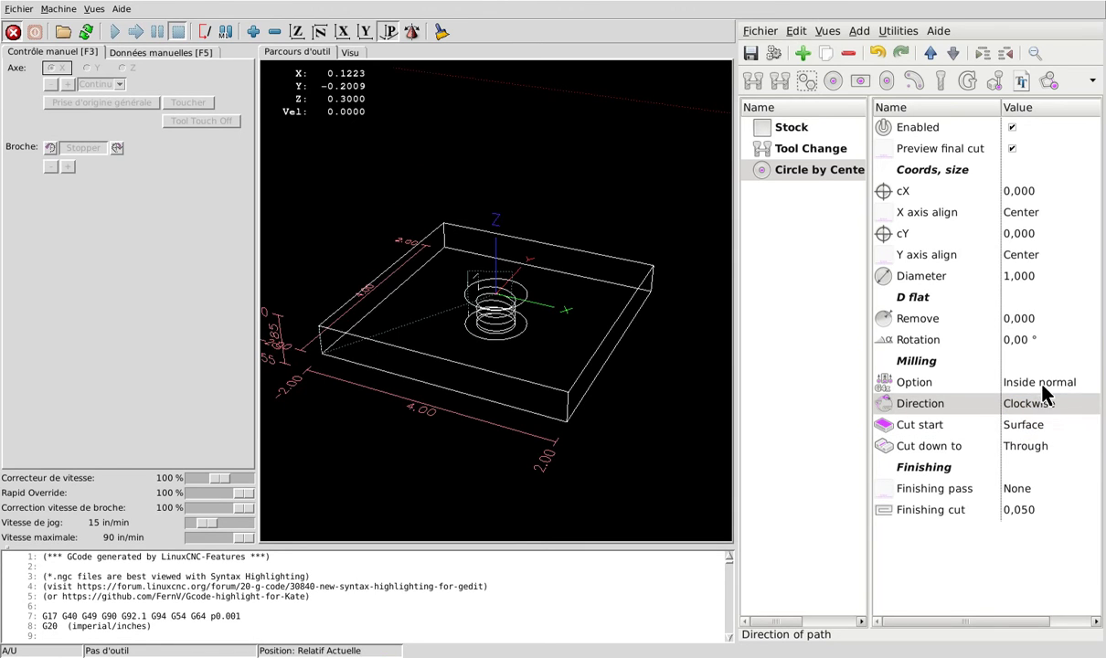
- Try the Outside and On the line options, then set the circle's Option to Pocket
left_click(1044, 386)
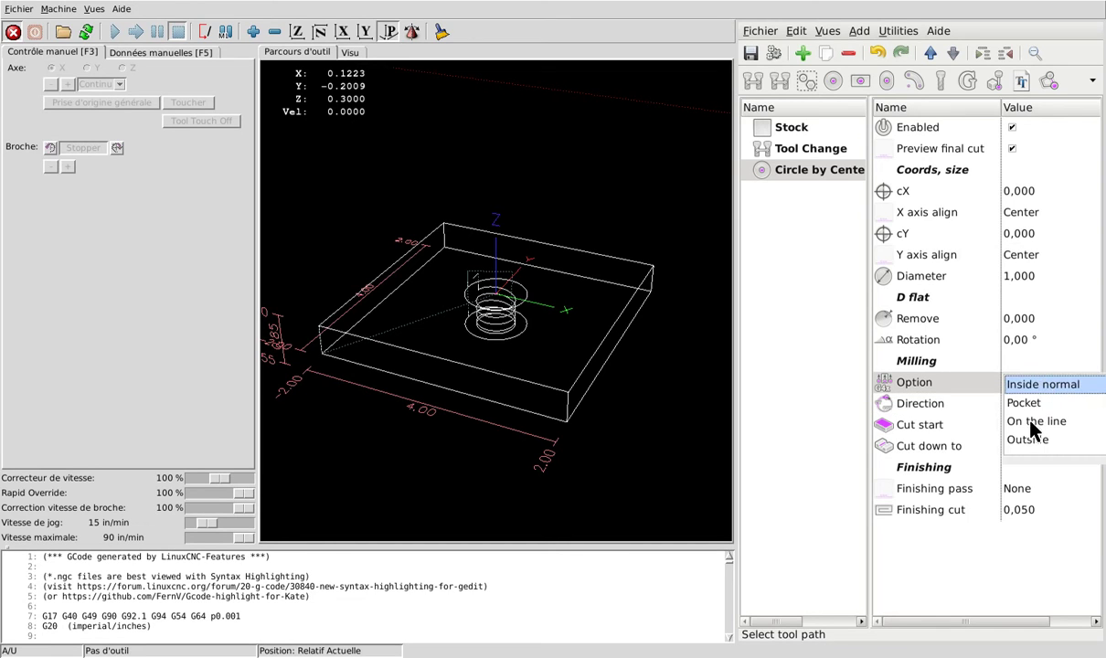
left_click(1026, 441)
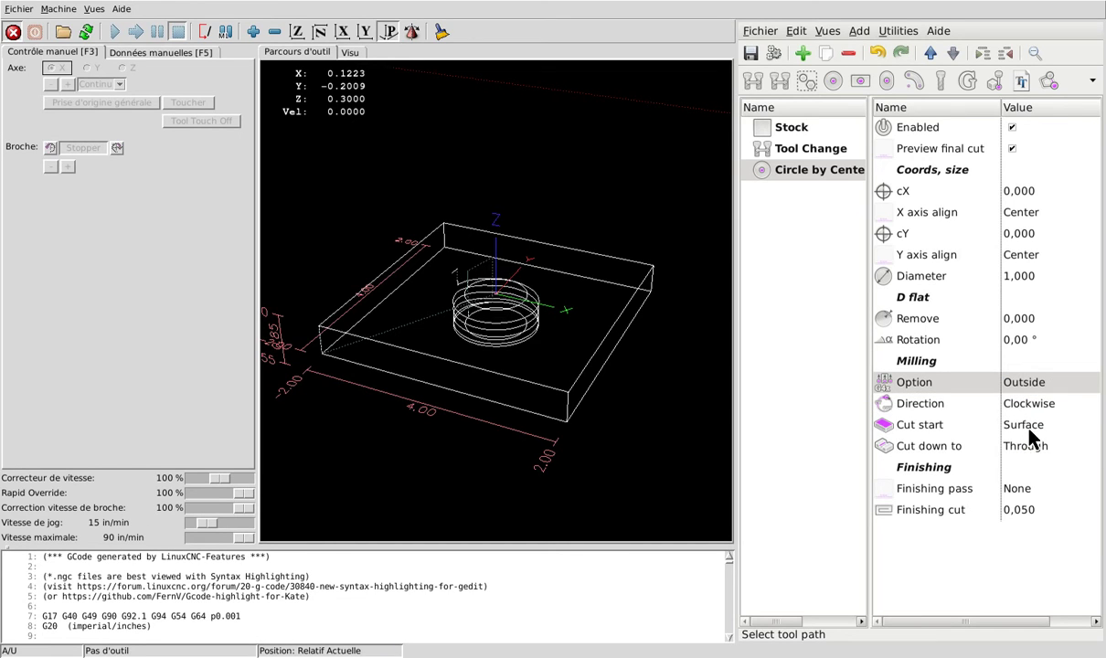
left_click(1033, 386)
left_click(1042, 388)
left_click(1039, 405)
middle_click_drag(507, 327, 537, 373)
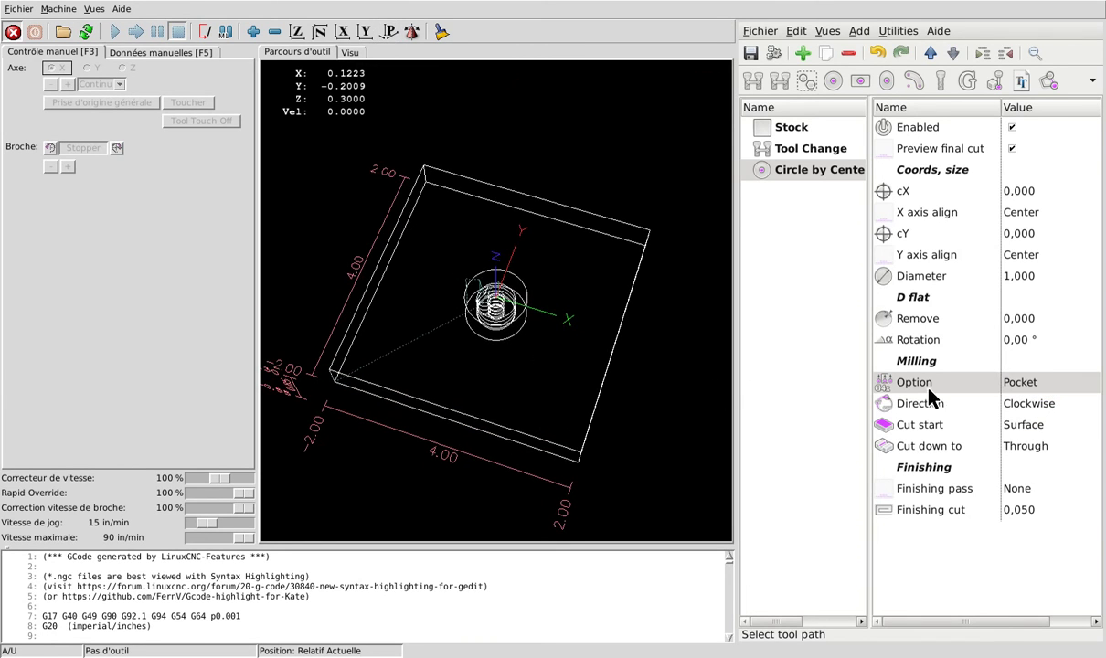
left_click(1033, 447)
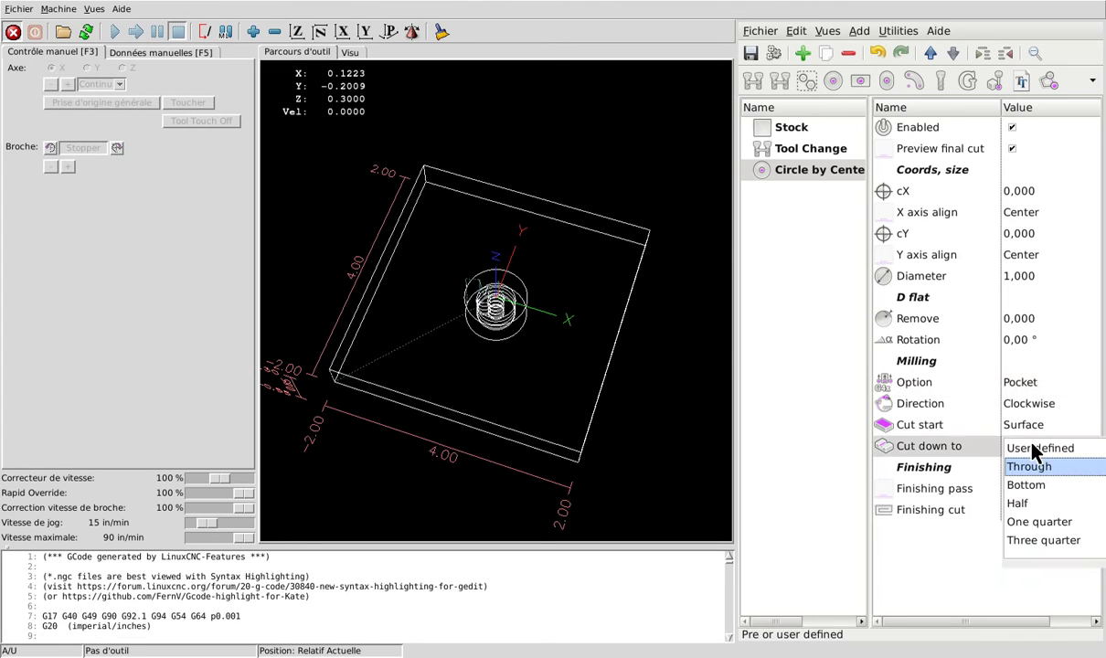
- Cut the pocket down to One quarter and hide the stock to show only the toolpath
left_click(1016, 522)
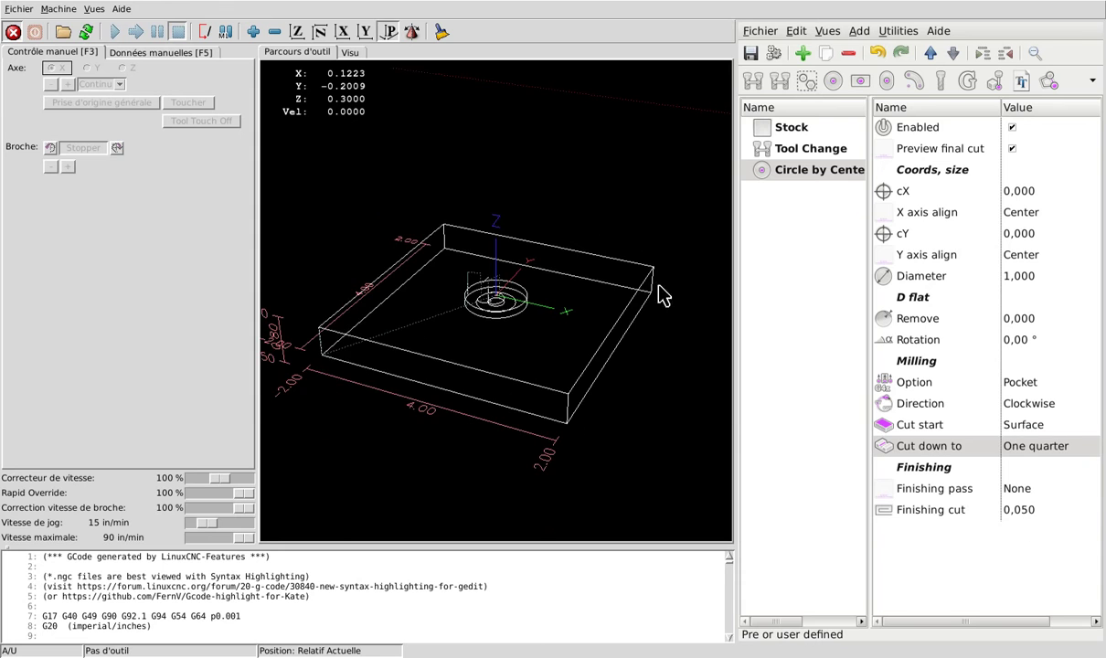
left_click_drag(547, 208, 116, 70)
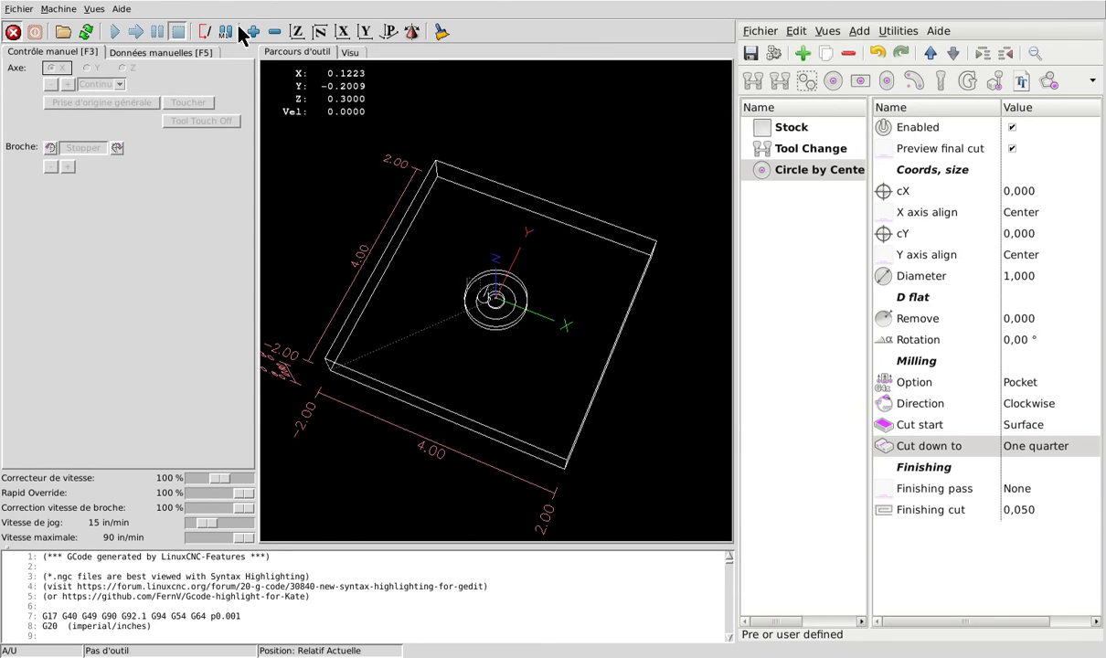
left_click(205, 32)
scroll(553, 320, "up", 5)
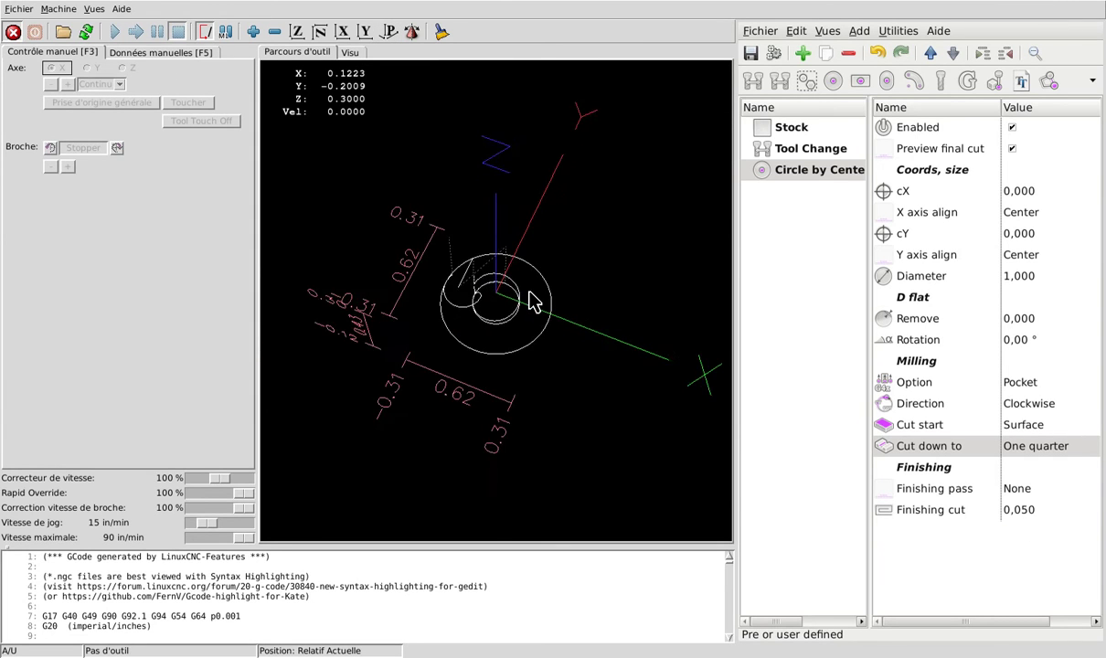
scroll(537, 302, "up", 3)
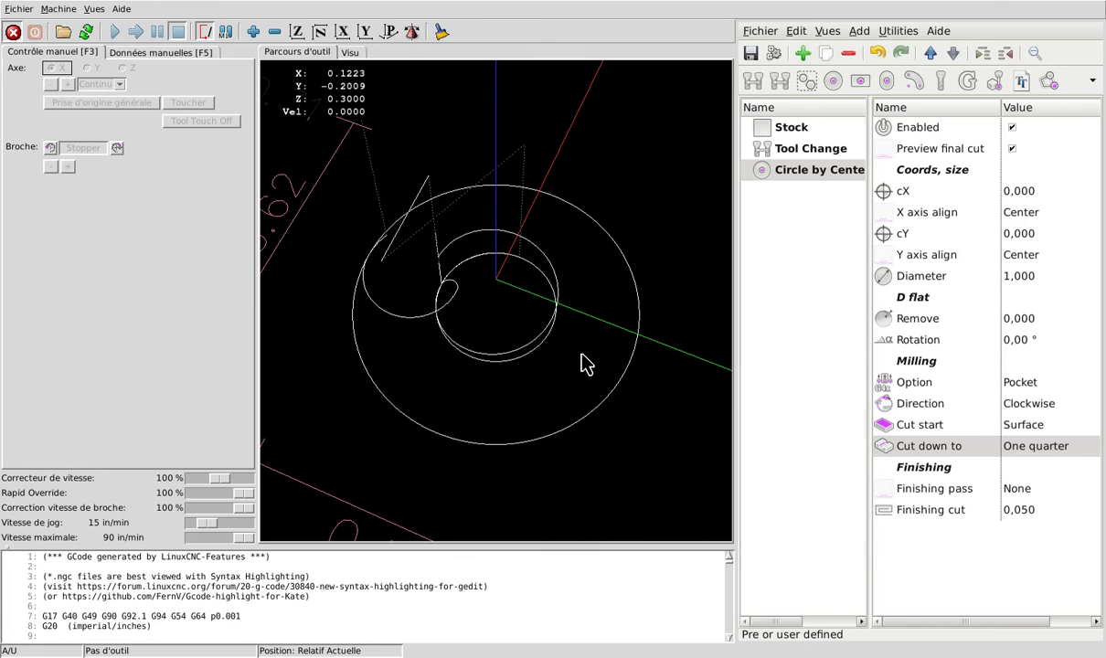
- Set the pocket's Direction to Counter-Clockwise
left_click(970, 408)
left_click(1022, 405)
left_click(1022, 426)
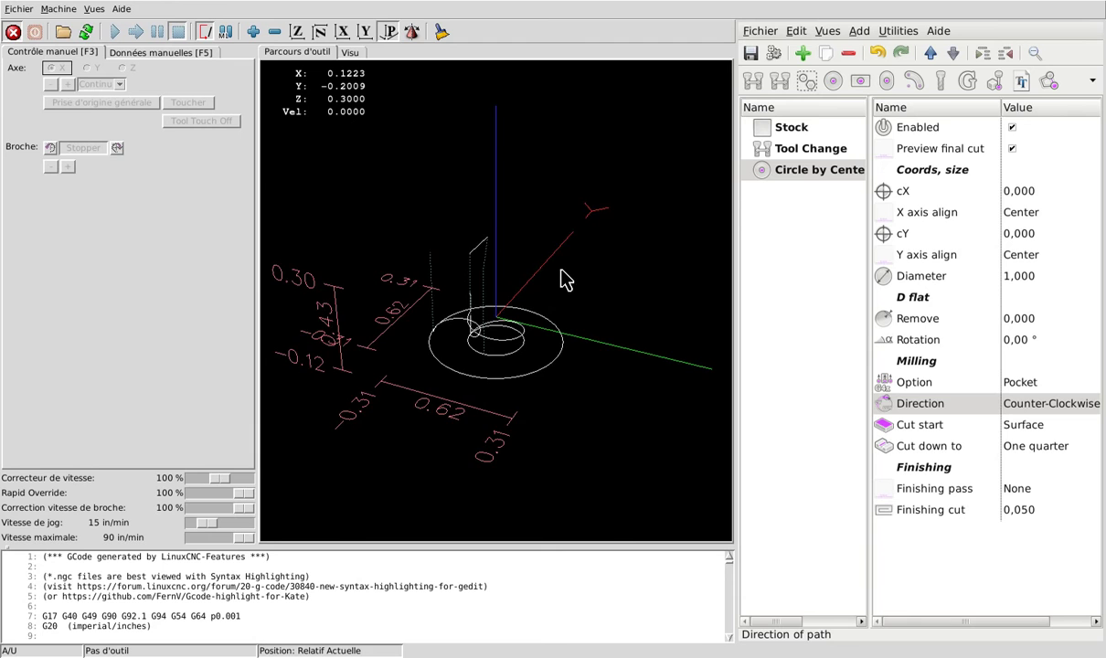
- Orbit and zoom the preview, picking a toolpath move to see its G-code line
mouse_move(562, 281)
middle_mouse_down()
mouse_move(518, 313)
mouse_move(511, 353)
mouse_move(524, 287)
mouse_move(548, 267)
middle_mouse_up()
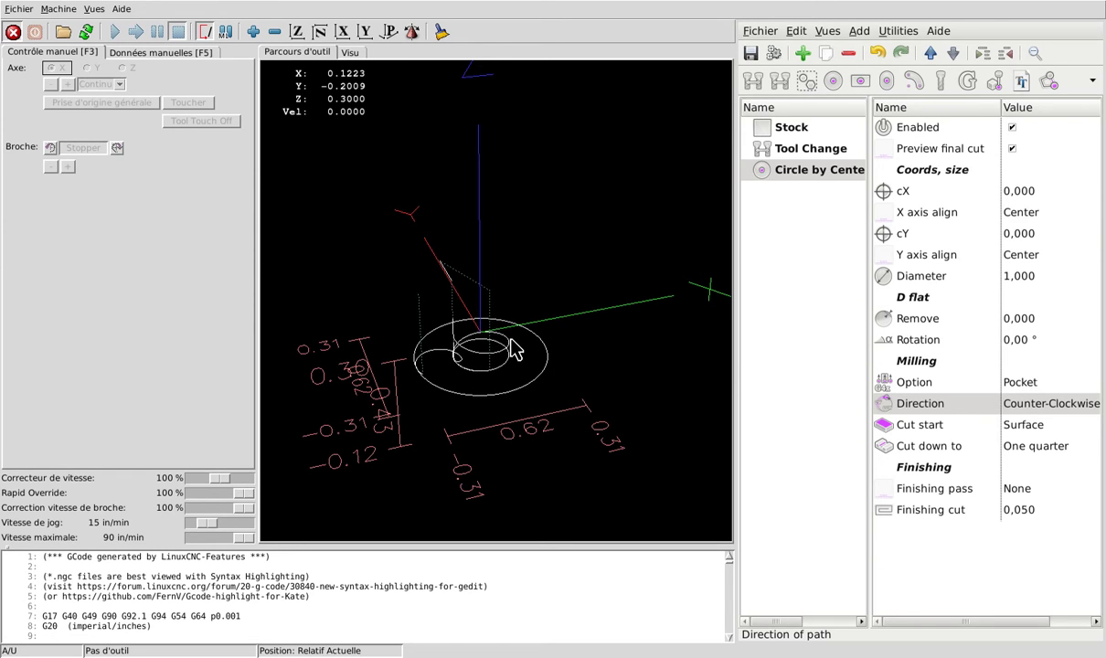
middle_click_drag(507, 346, 489, 383)
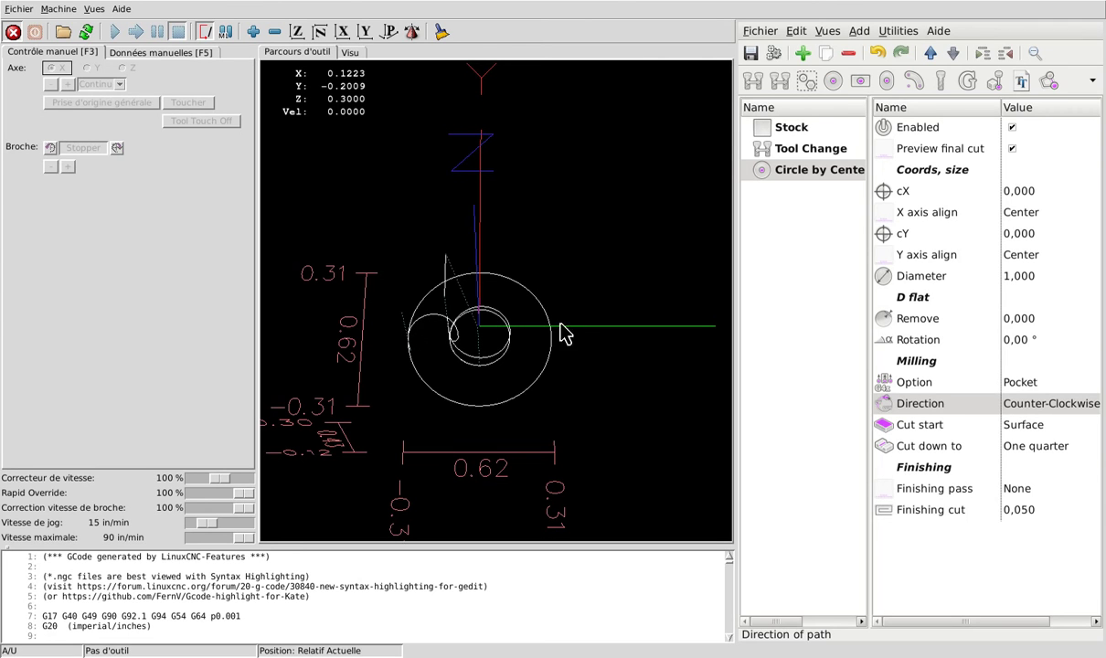
middle_click_drag(486, 393, 334, 377)
scroll(511, 332, "up", 6)
middle_click_drag(514, 325, 409, 304)
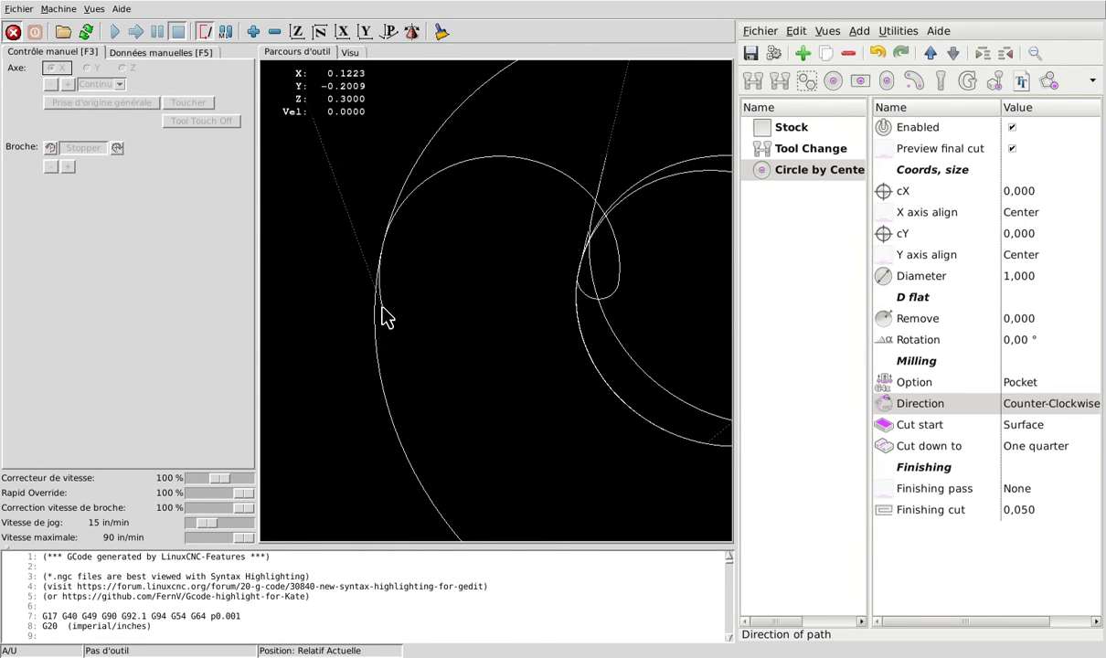
left_click(383, 309)
left_click(388, 304)
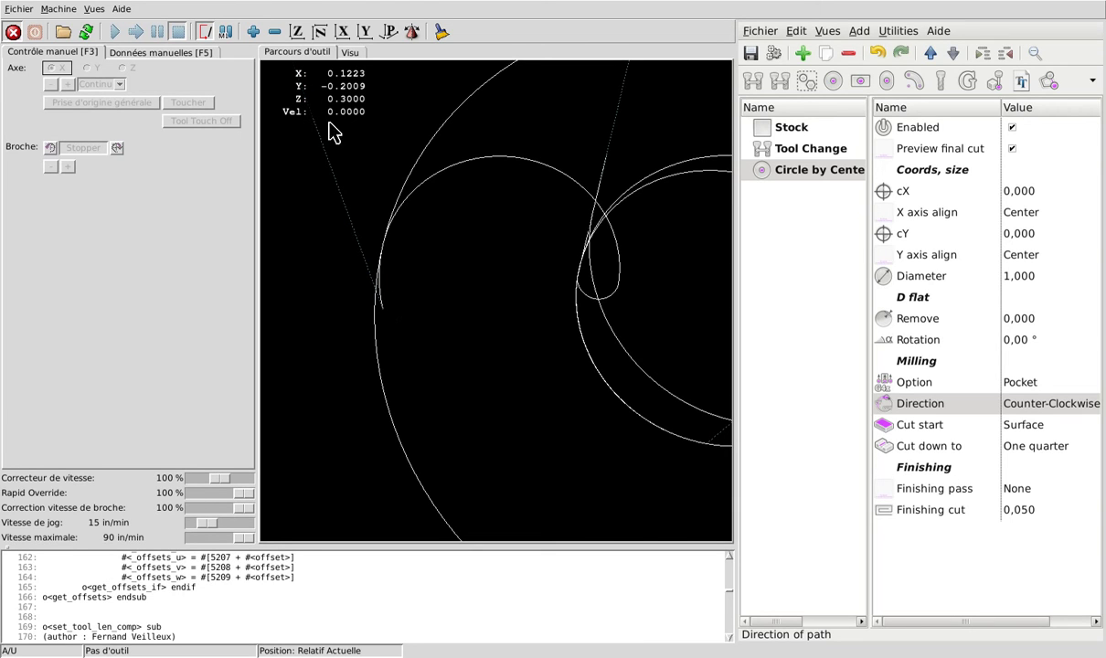
- Set the circle's Cut down depth to Half, then to Three quarter
left_click(1052, 443)
left_click(1048, 444)
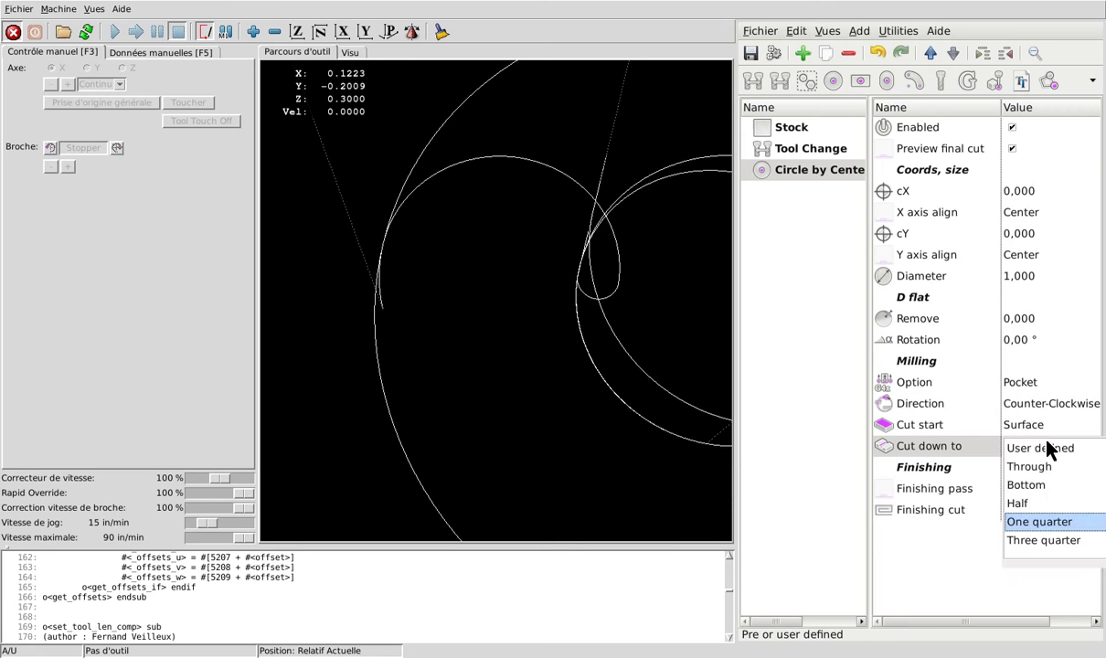
left_click(1036, 504)
scroll(443, 359, "up", 5)
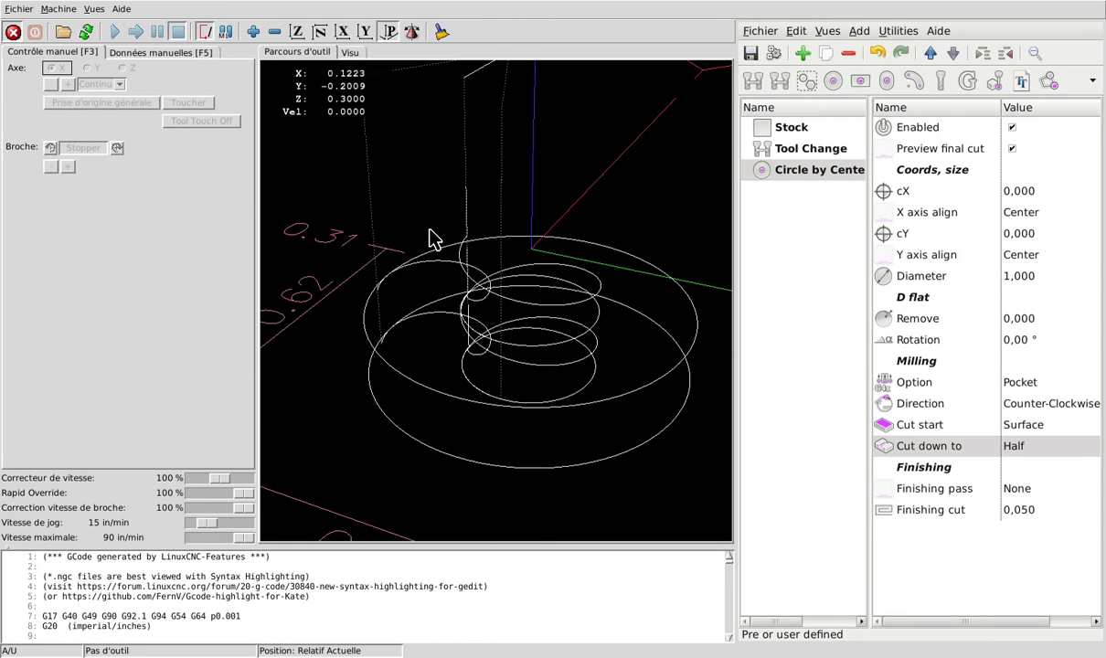
left_click(1042, 446)
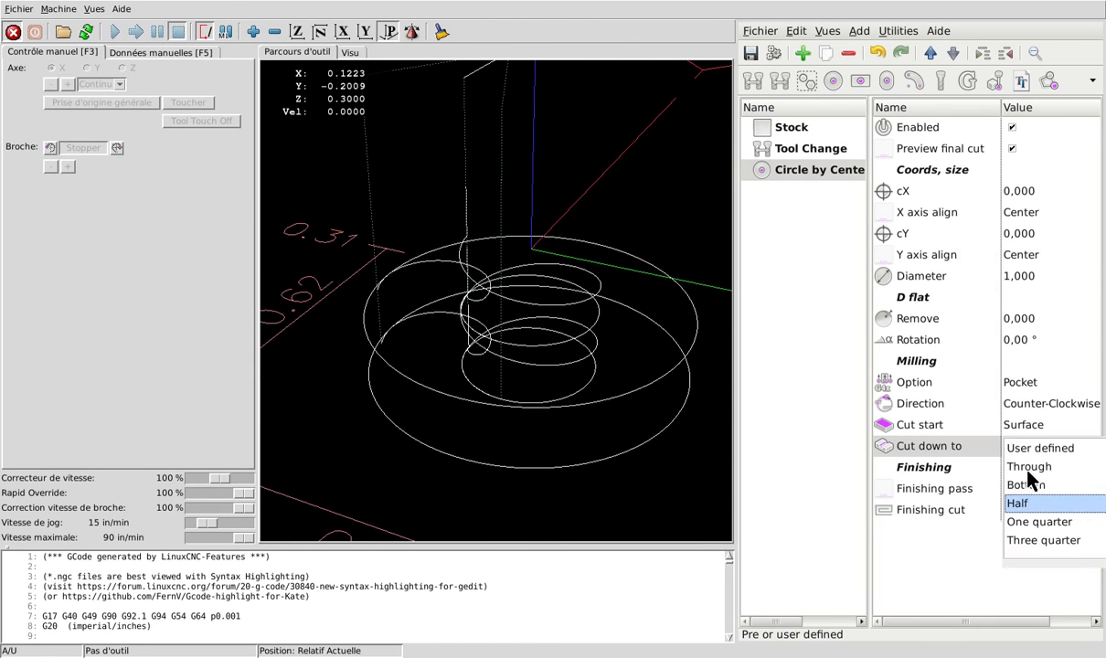
left_click(1022, 541)
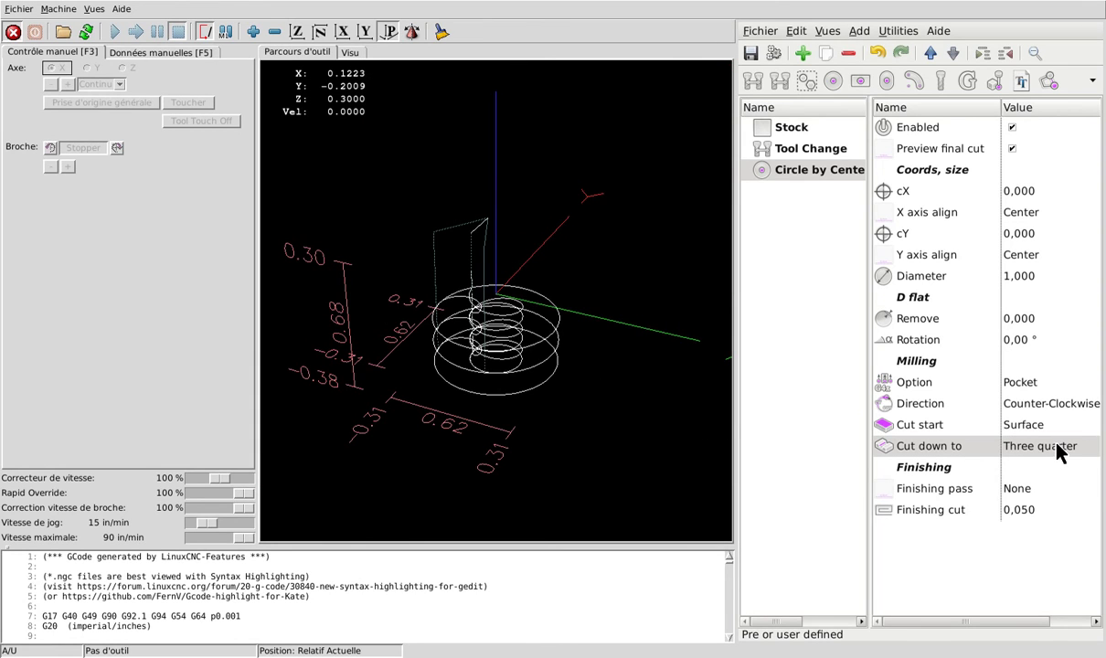
- Change the circle's tool path Option from Pocket to Inside normal
left_click(1036, 384)
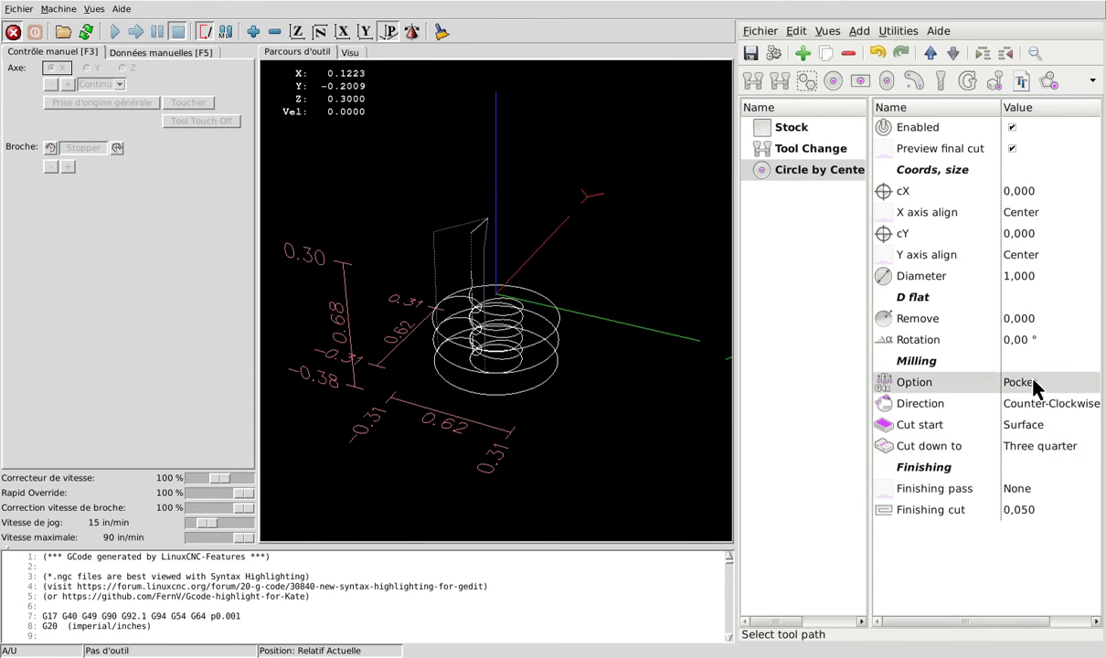
left_click(1035, 384)
left_click(1036, 384)
middle_click_drag(504, 374, 606, 342)
scroll(609, 336, "up", 3)
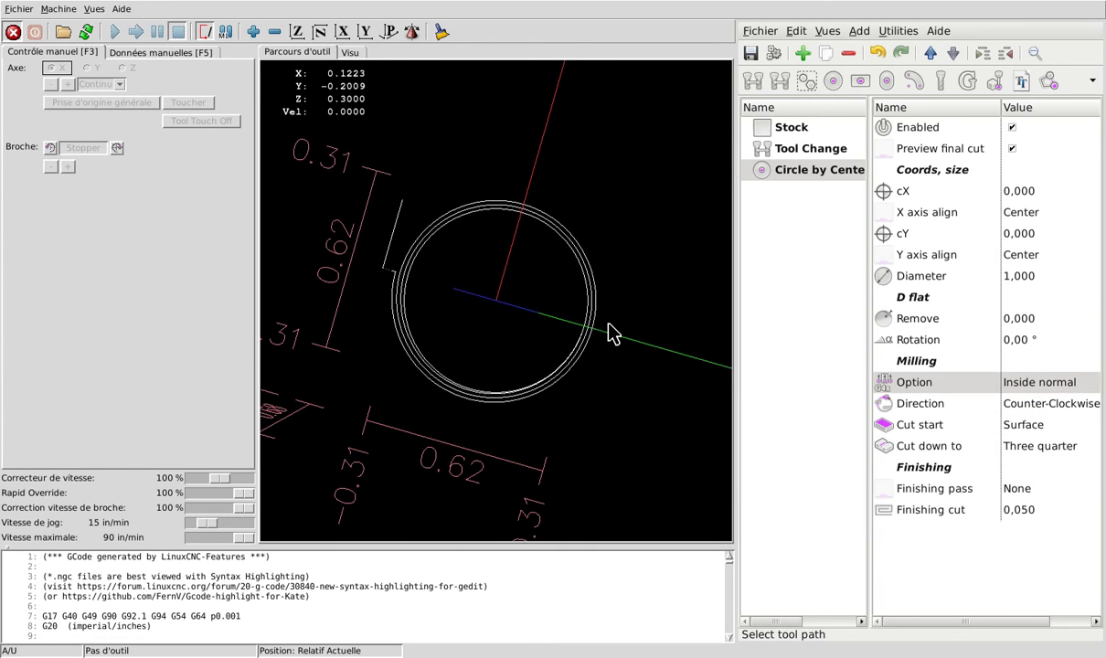
- Keep Inside normal and add a Clockwise finishing pass to the circle cut
left_click(1067, 383)
left_click(1067, 383)
middle_click_drag(524, 362, 534, 322)
left_click(1028, 491)
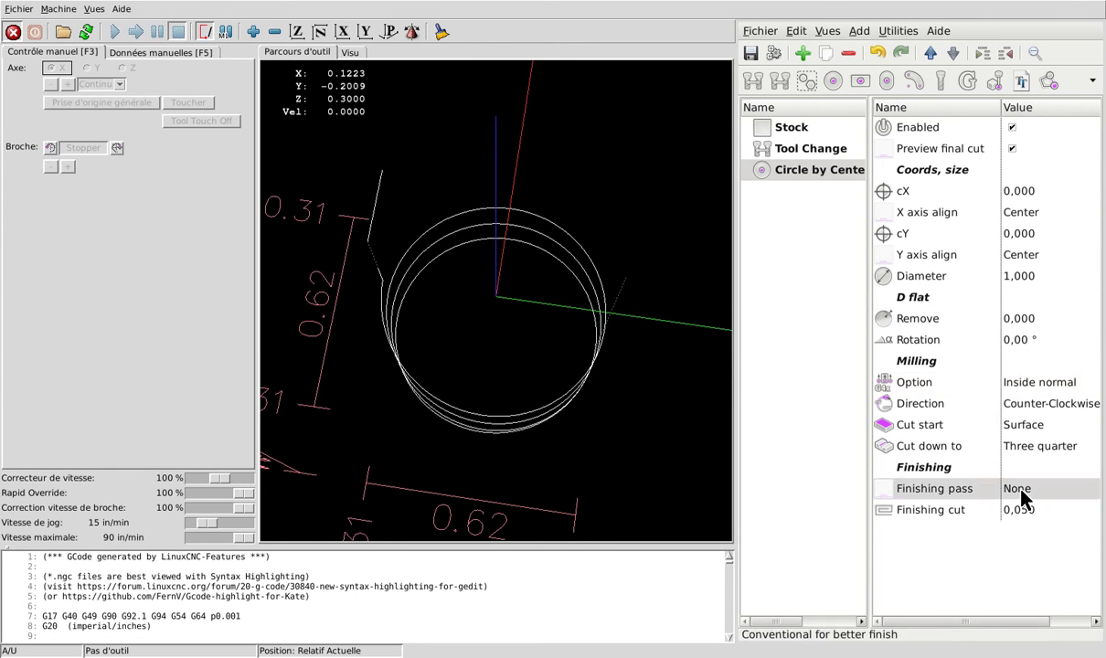
left_click(1031, 491)
left_click(1032, 509)
- Set the circle's Cut down depth to One quarter and inspect the plunge move
middle_click_drag(469, 298, 603, 320)
left_click(1036, 448)
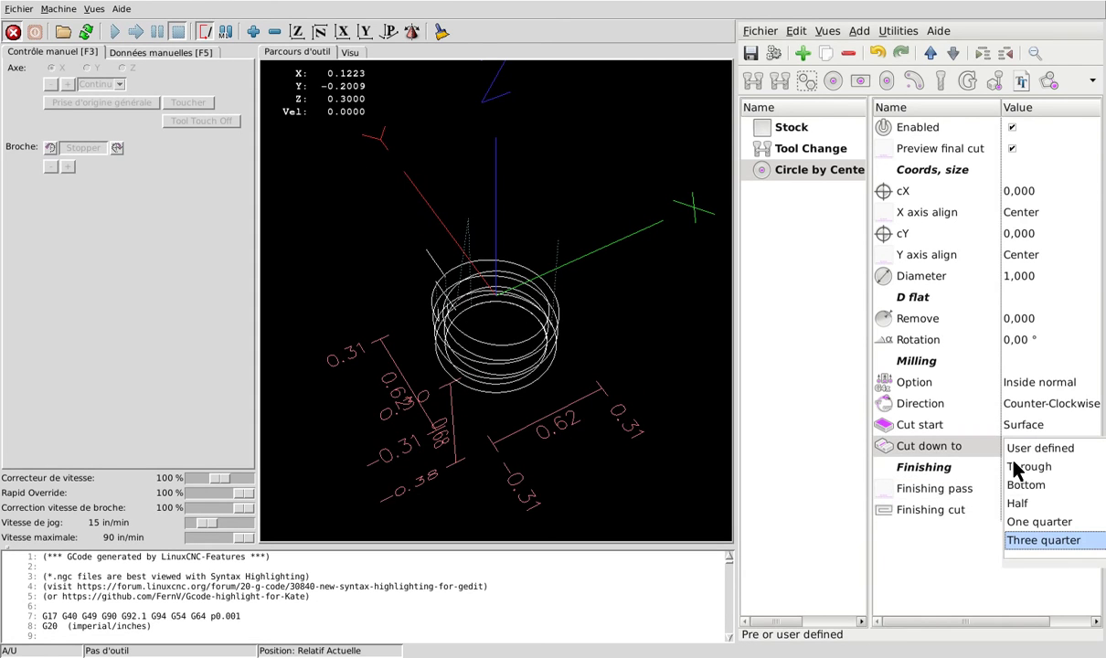
left_click(1021, 528)
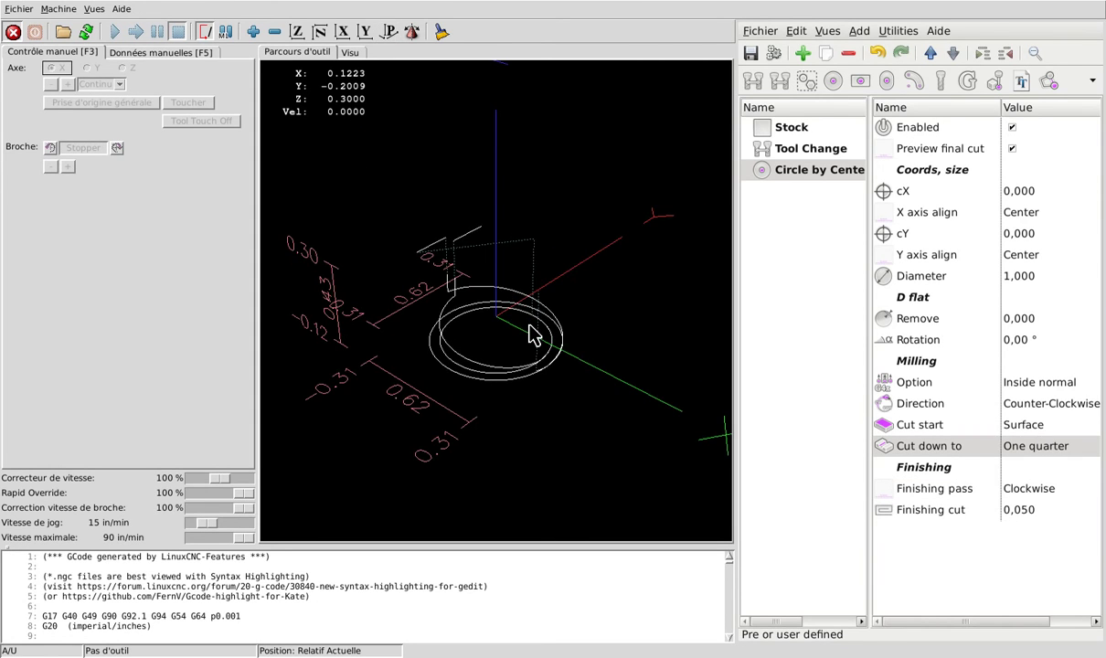
middle_click_drag(493, 349, 469, 321)
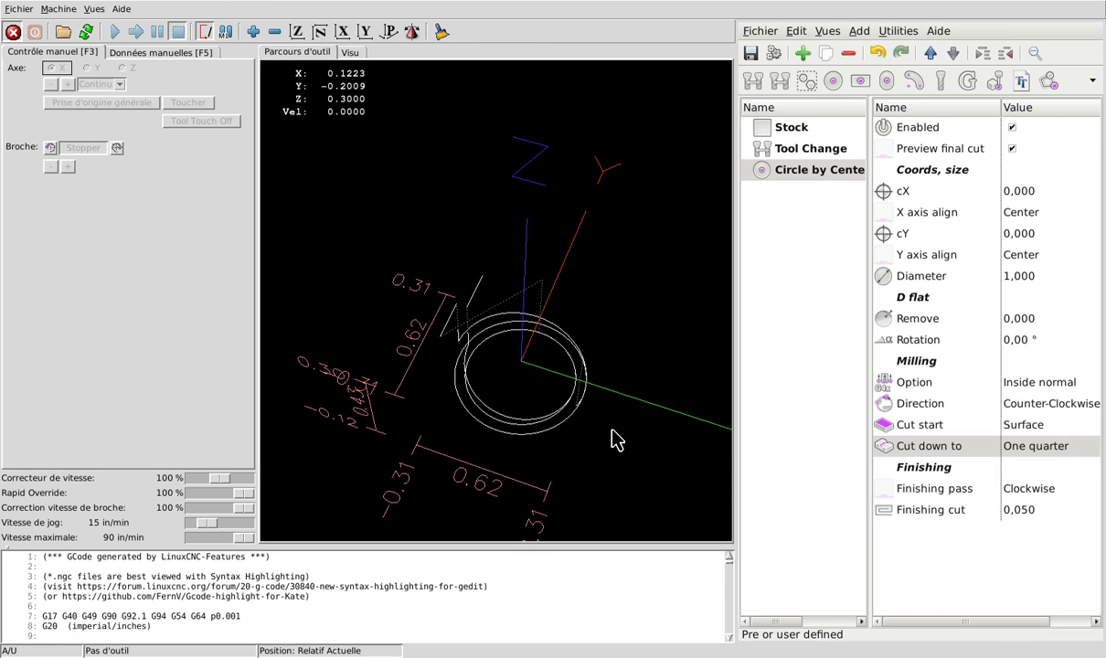
mouse_move(612, 438)
middle_mouse_down()
mouse_move(563, 429)
mouse_move(560, 416)
mouse_move(557, 444)
mouse_move(581, 456)
mouse_move(620, 440)
middle_mouse_up()
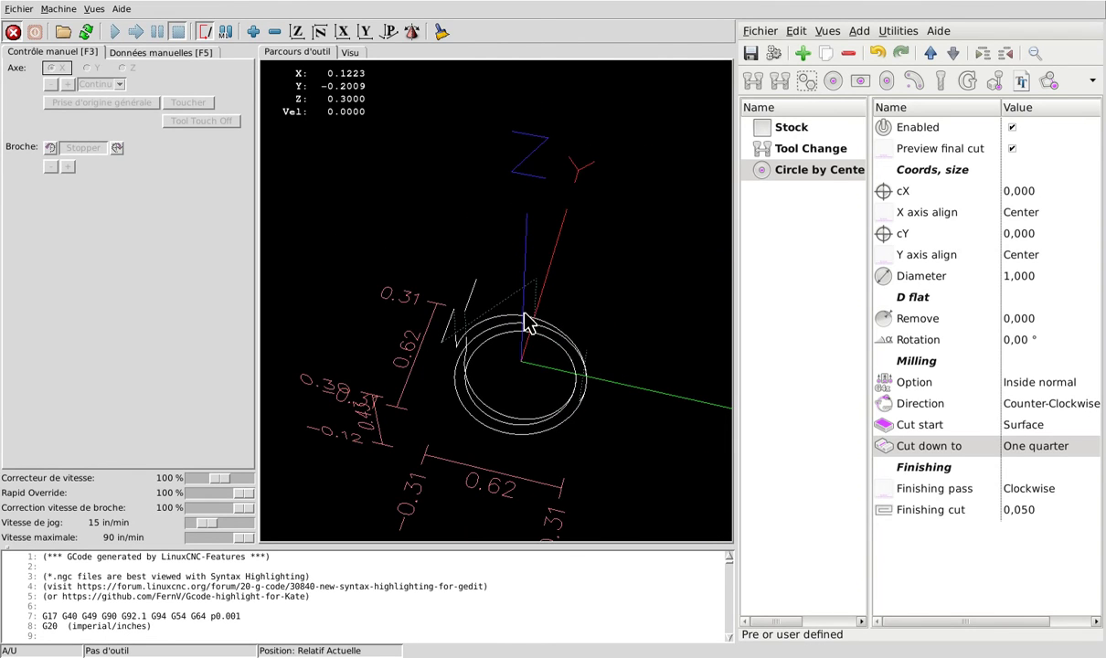
middle_click_drag(466, 356, 516, 368)
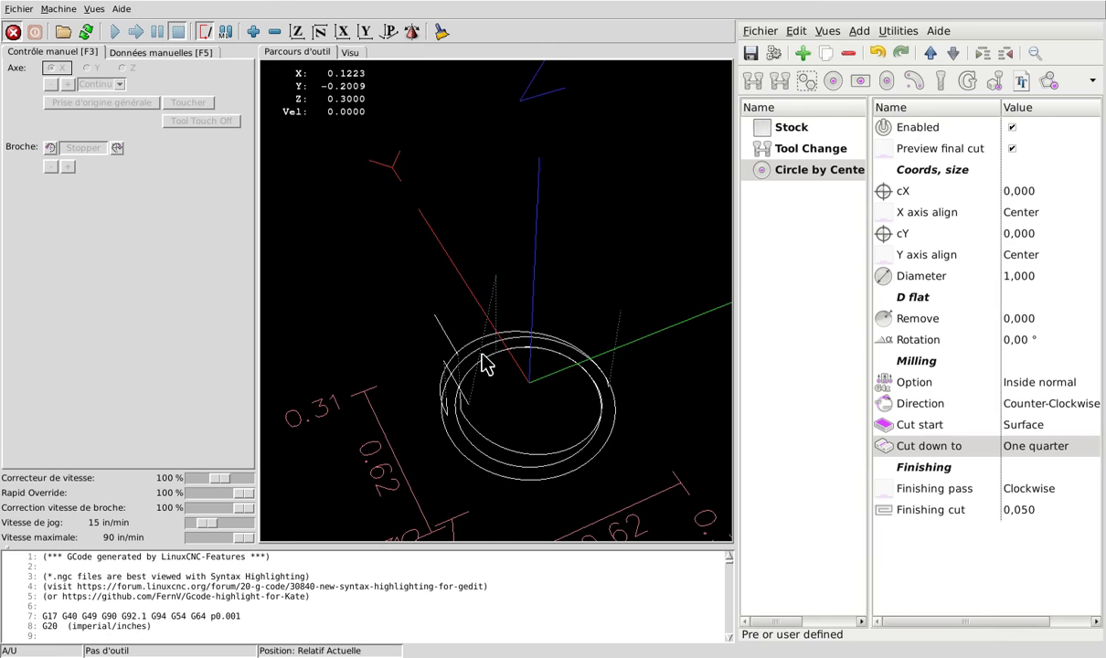
left_click(497, 313)
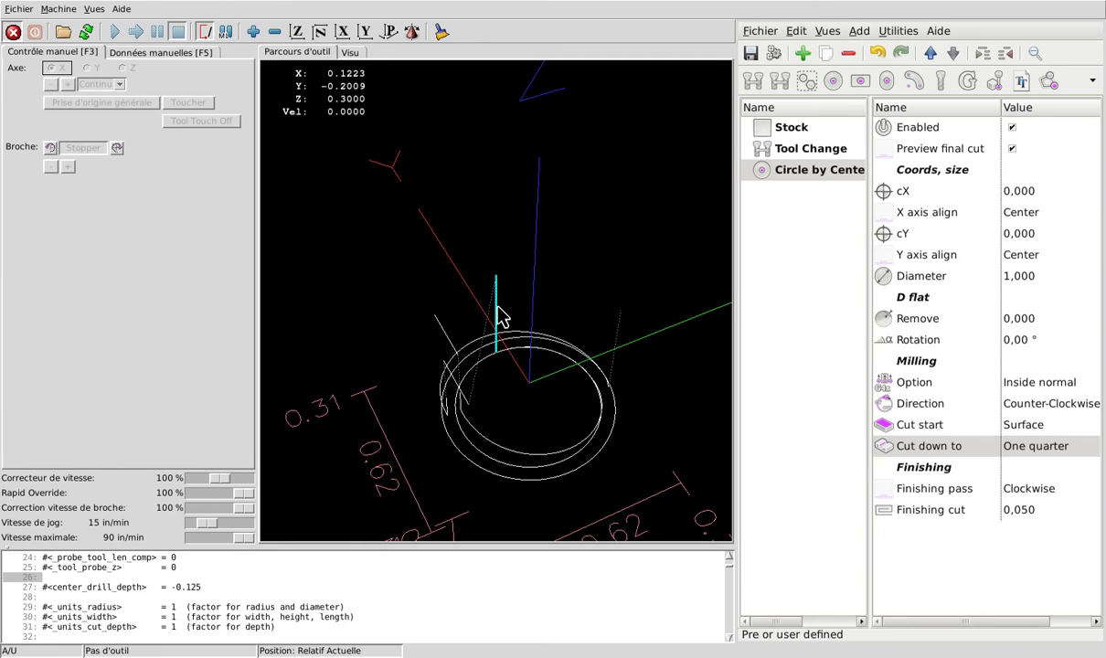
left_click(501, 373)
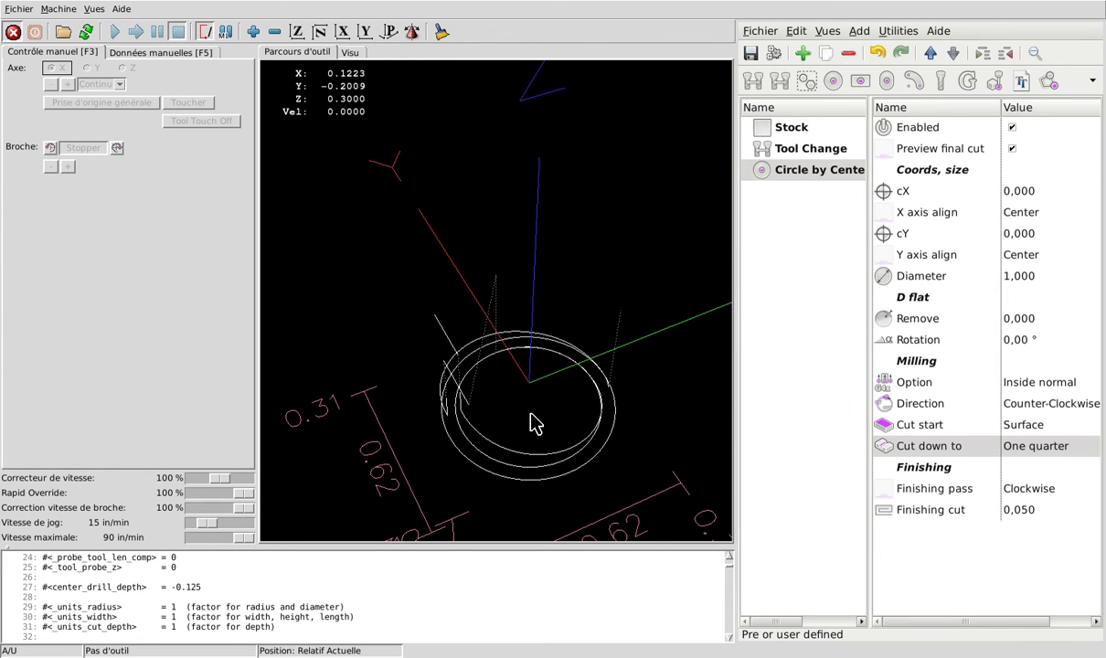
- Reorient the preview, select Circle by Center and reload the G-code with stock shown
left_click_drag(528, 423, 501, 385)
middle_click_drag(545, 346, 487, 387)
scroll(620, 414, "up", 3)
middle_click_drag(620, 413, 547, 404)
scroll(481, 374, "down", 3)
middle_click_drag(481, 375, 538, 246)
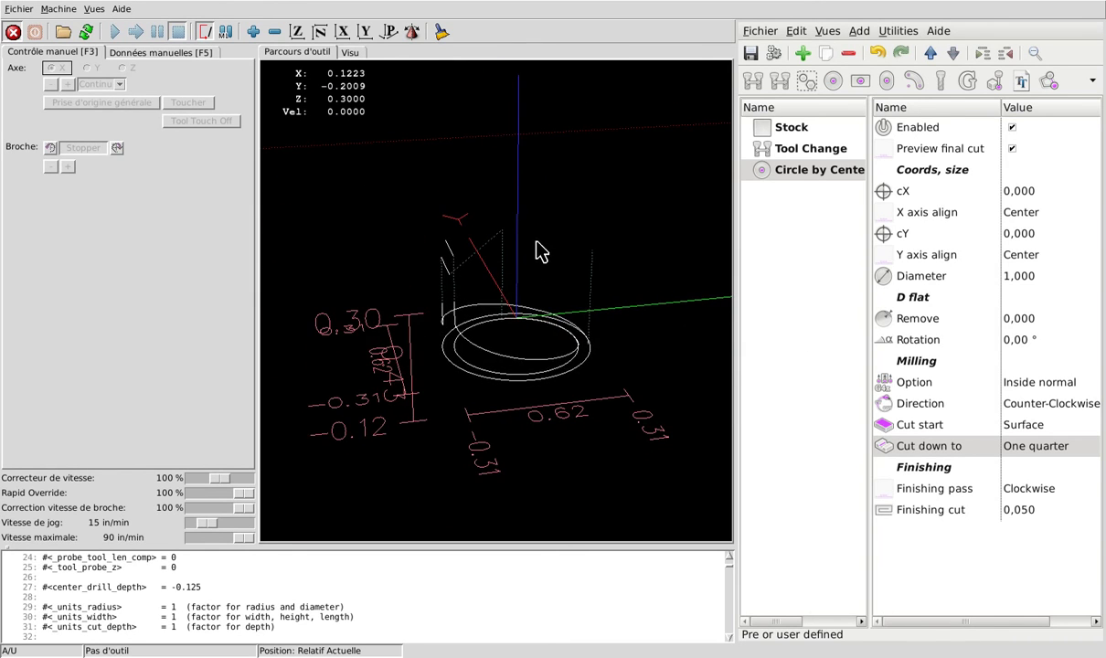
left_click(833, 172)
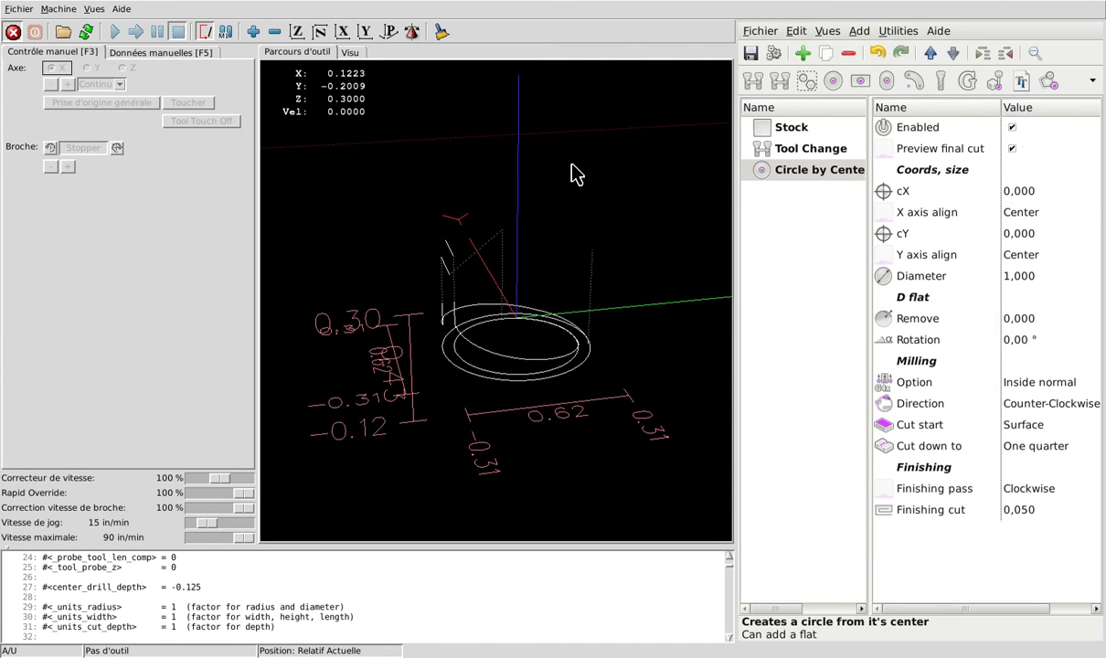
left_click(204, 31)
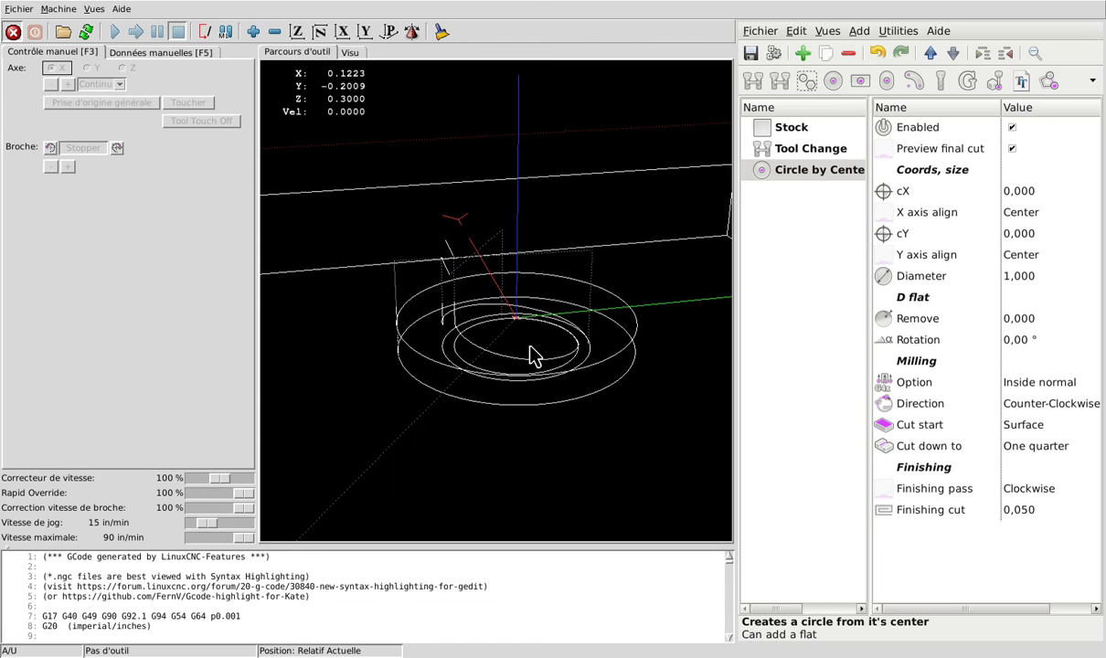
- Switch to top view and add a Drill Change using tool 20 - Center drill
middle_click_drag(596, 247, 561, 316)
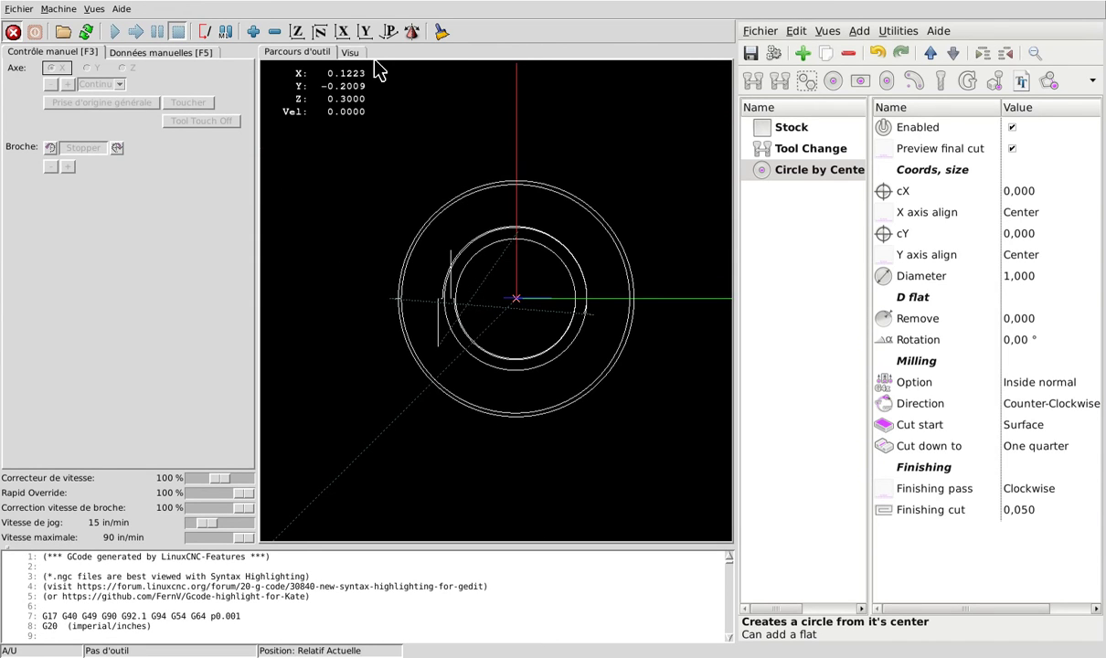
left_click(300, 34)
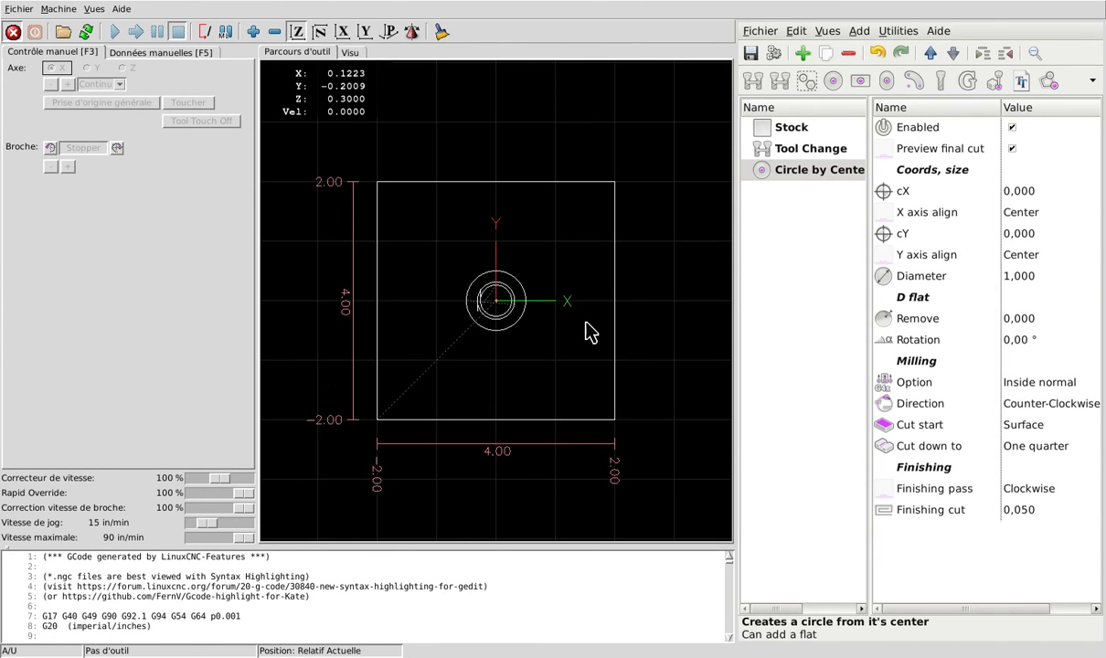
left_click(781, 82)
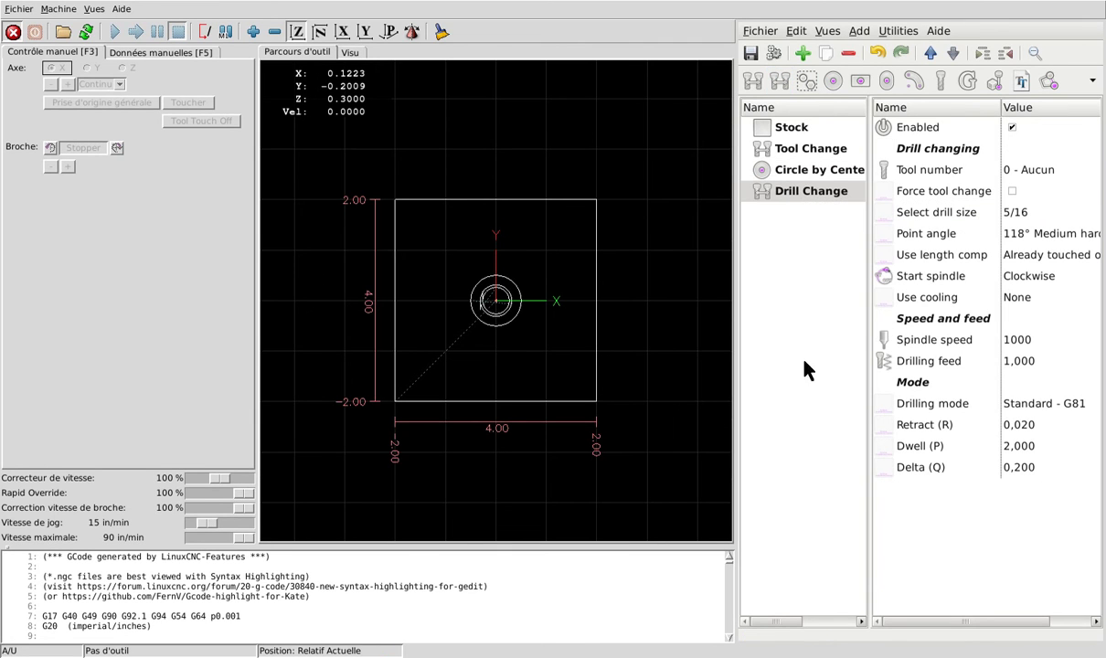
left_click(1035, 171)
left_click(1035, 170)
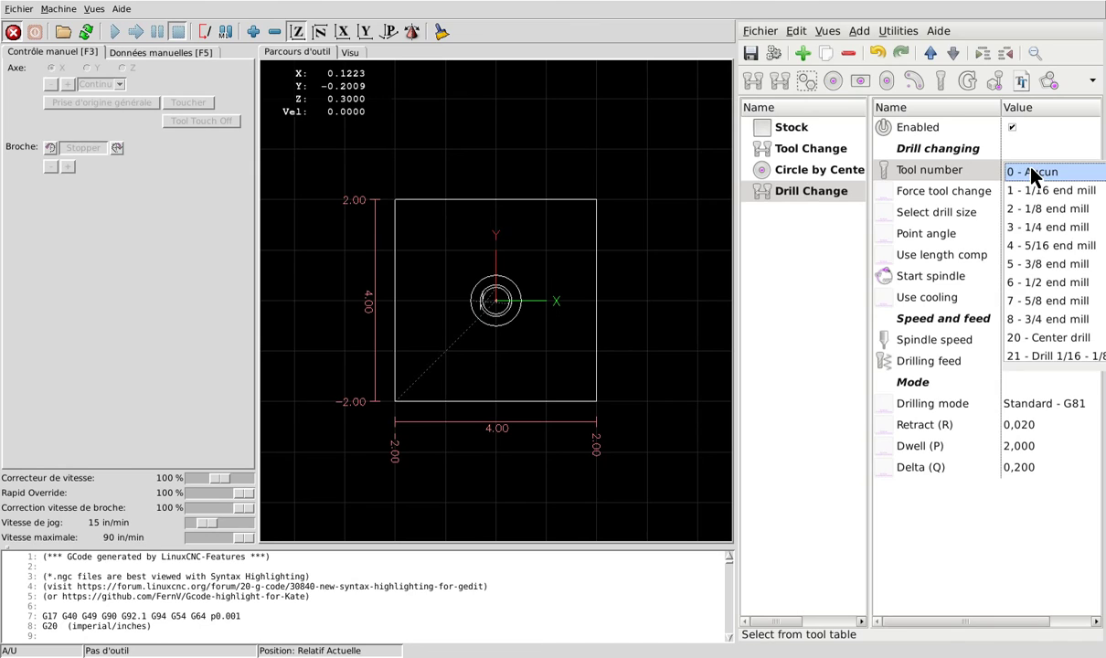
left_click(1057, 340)
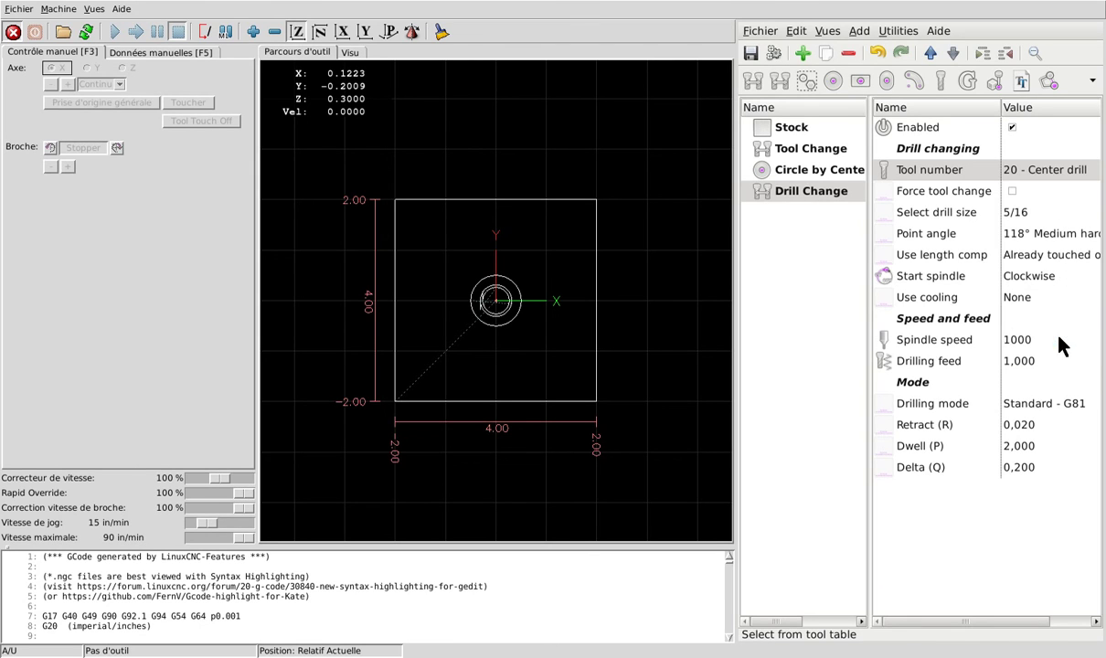
- Set the drill size to Fractional 1/8
left_click(950, 215)
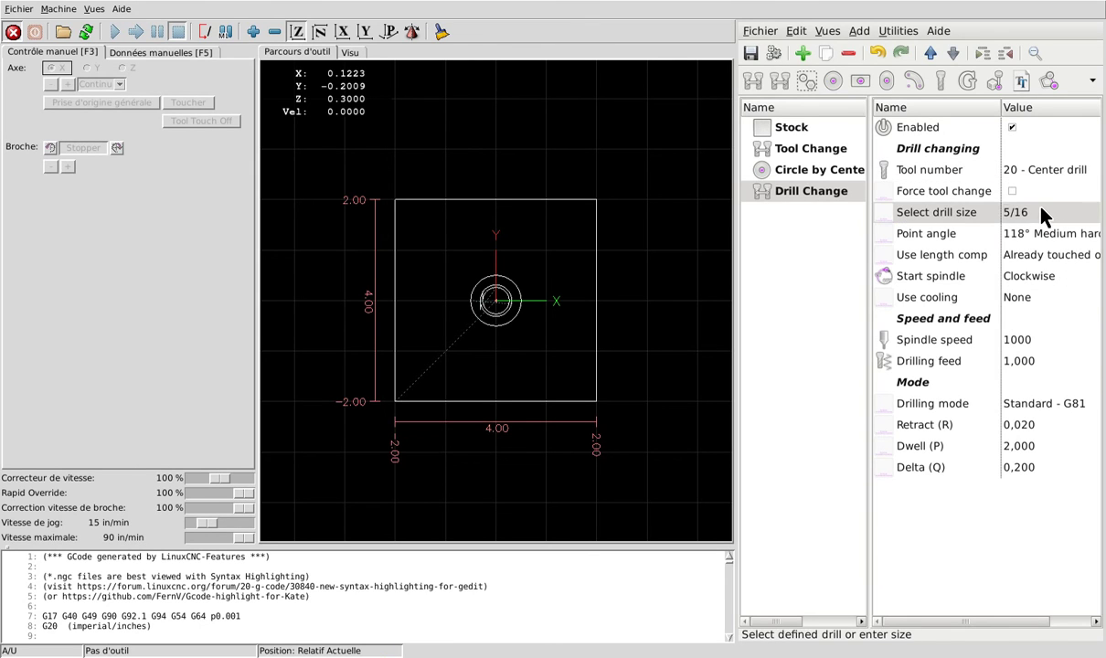
left_click(1038, 213)
left_click(1033, 233)
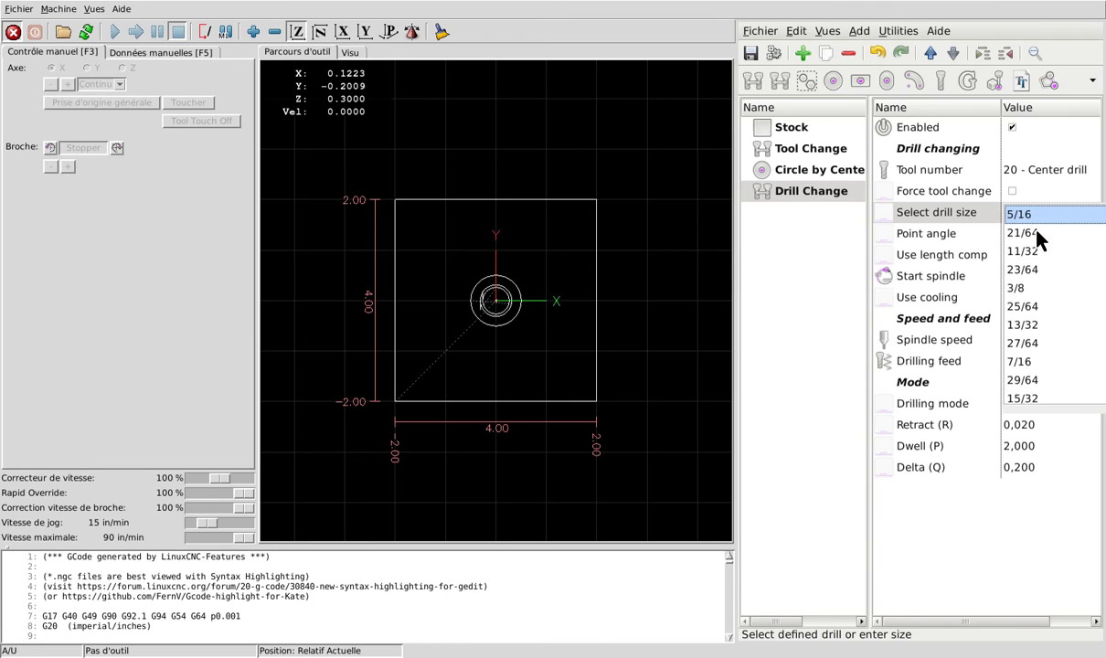
scroll(1039, 238, "up", 5)
scroll(1039, 240, "up", 3)
left_click(1016, 235)
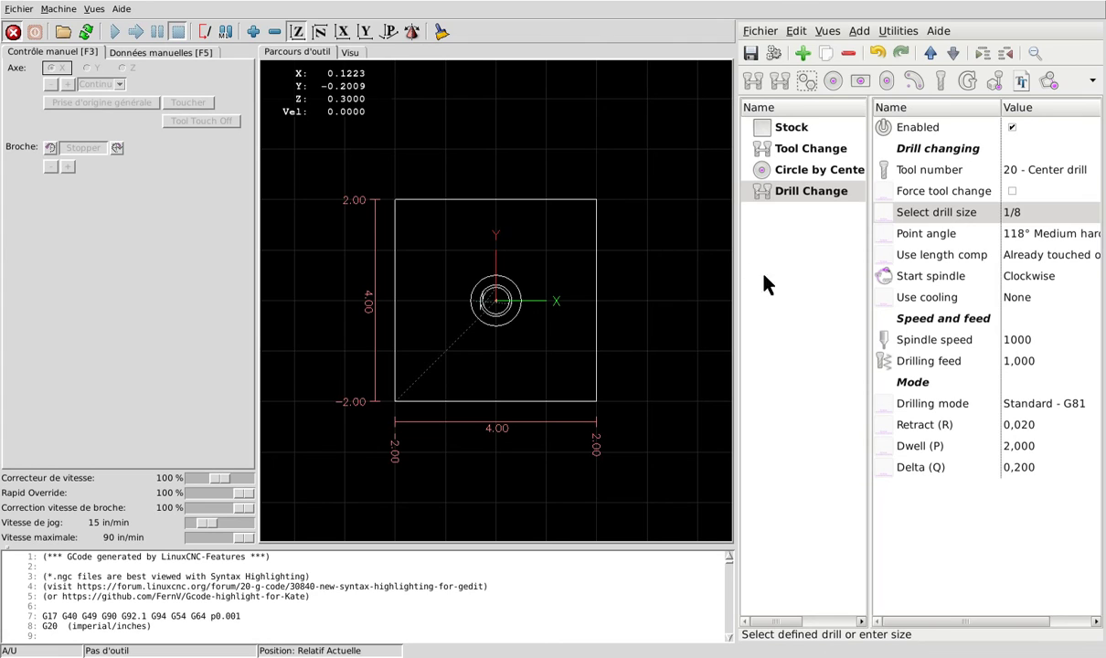
- Add a Drilling Regular Circle feature and set its number of holes to 6
left_click(803, 57)
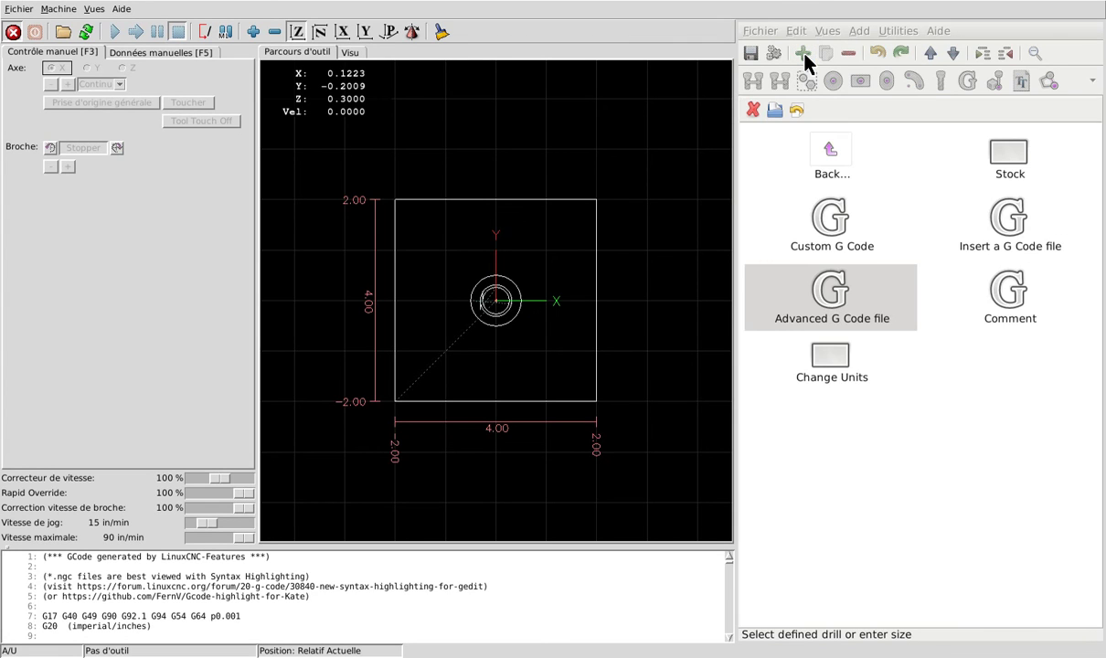
left_click(829, 151)
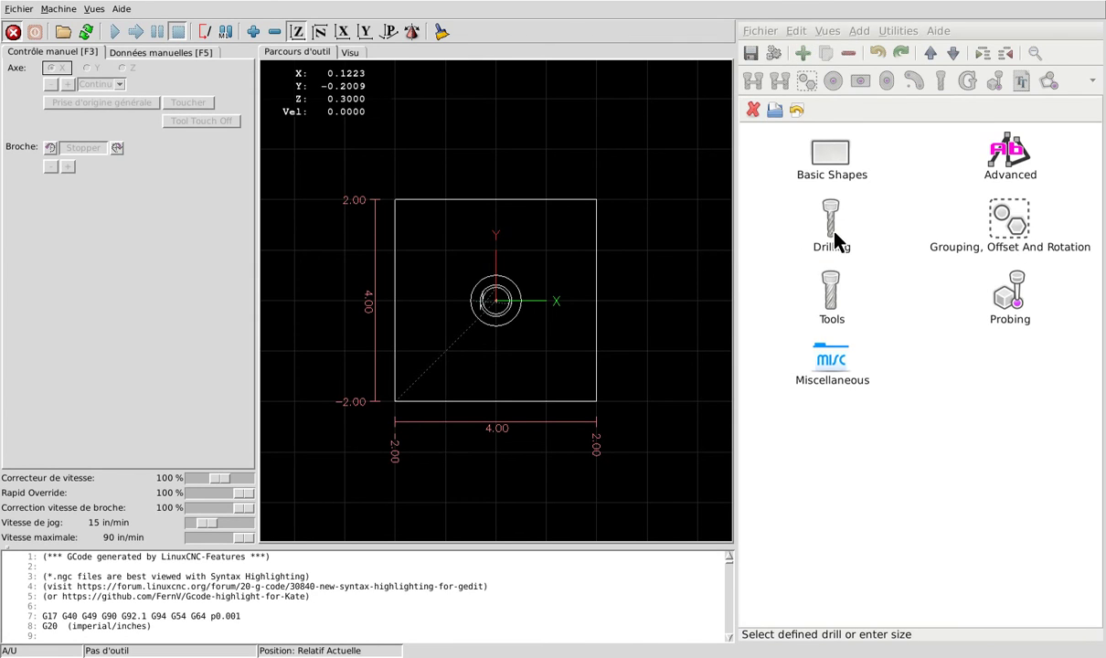
left_click(832, 224)
left_click(1007, 238)
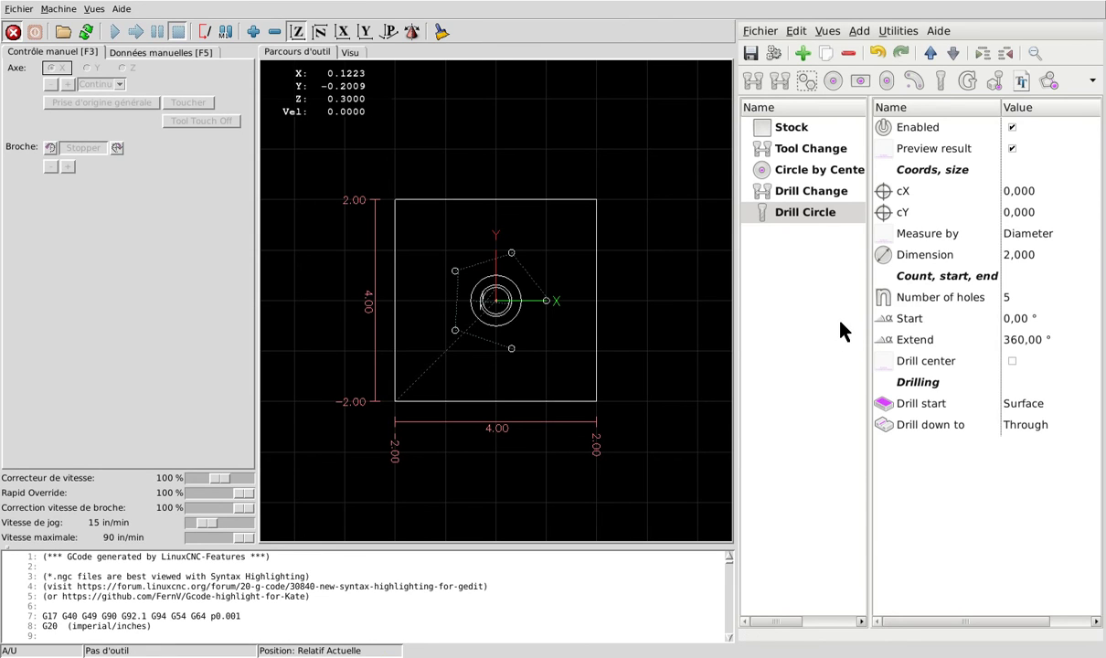
left_click(1029, 300)
left_click(986, 372)
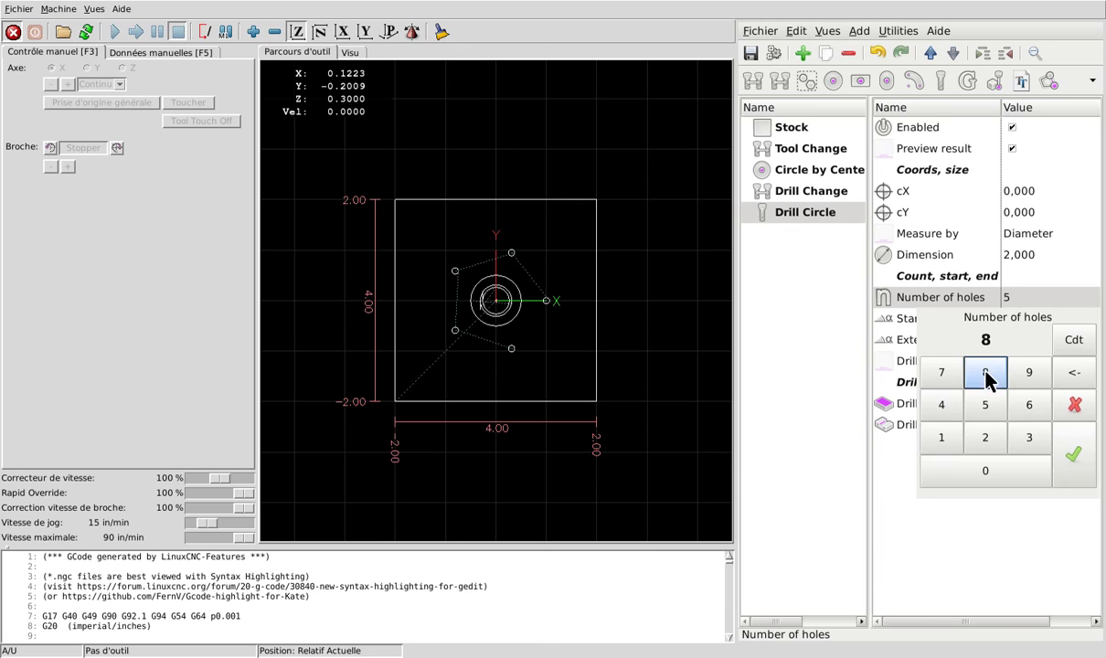
left_click(1073, 453)
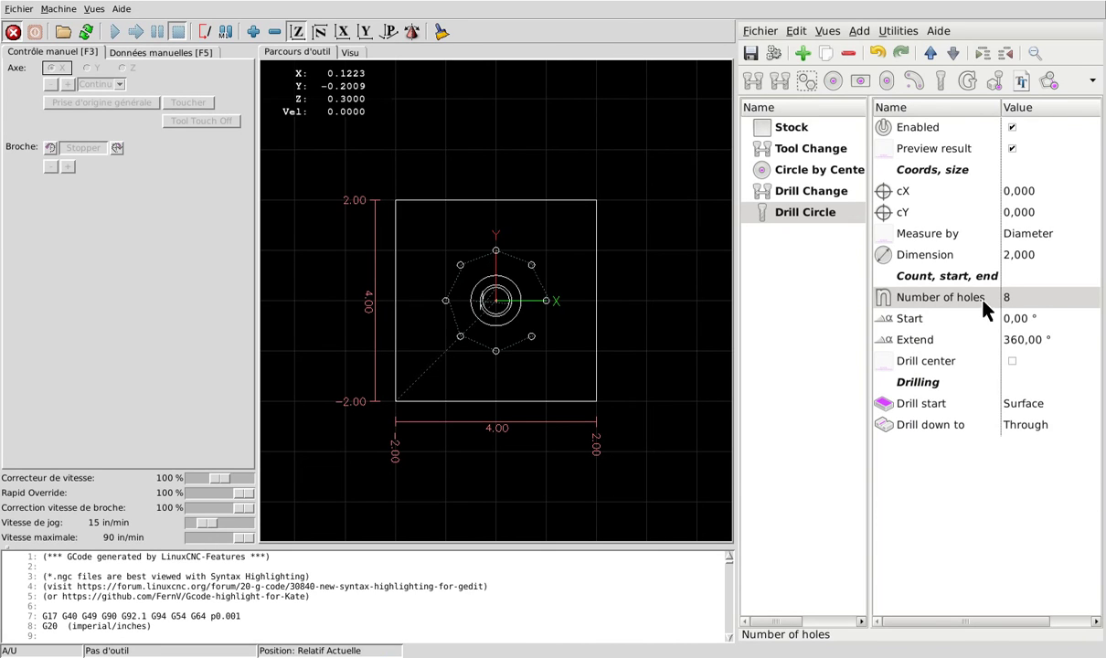
left_click(1029, 300)
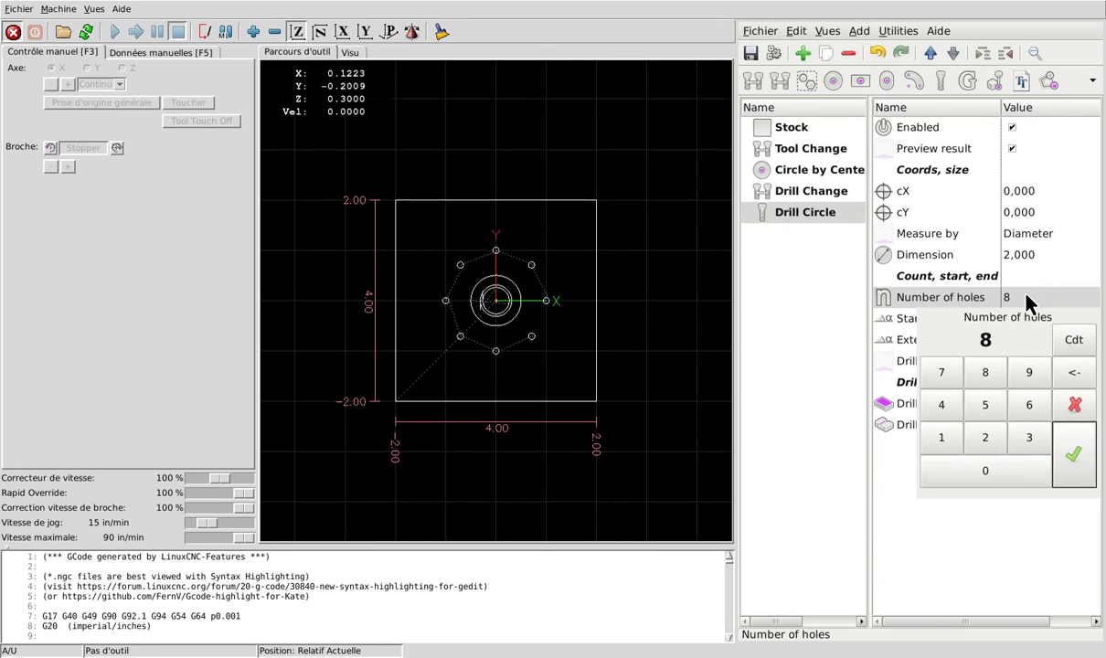
left_click(1030, 405)
left_click(1073, 454)
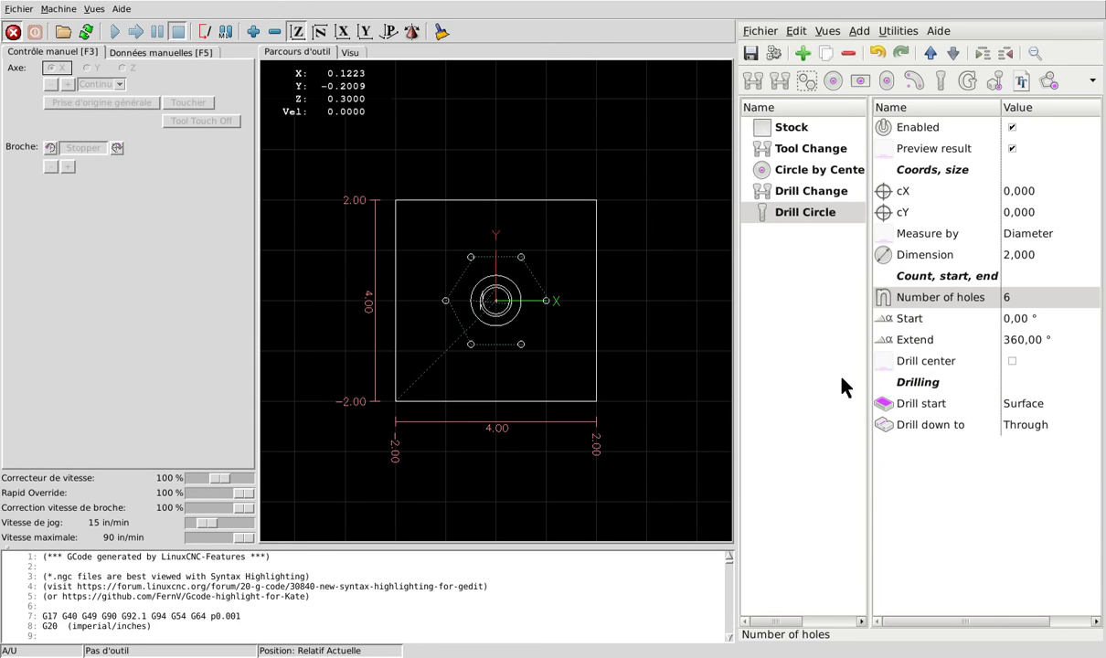
- Set Drill down to Center drill depth for the hole circle
scroll(581, 343, "up", 1)
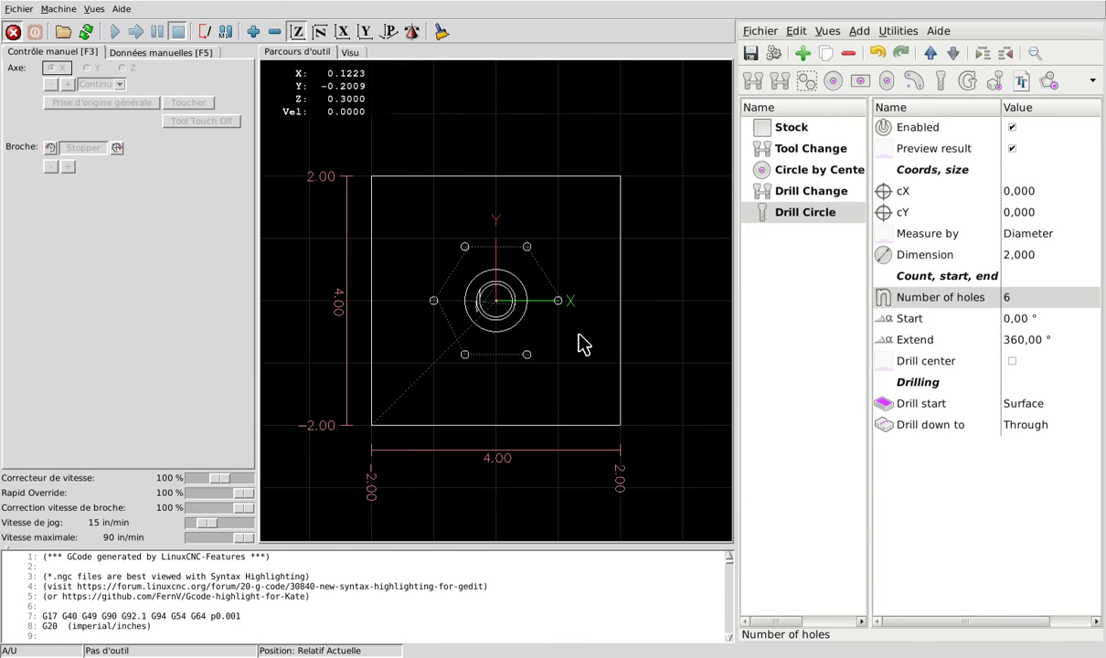
middle_click_drag(567, 390, 660, 439)
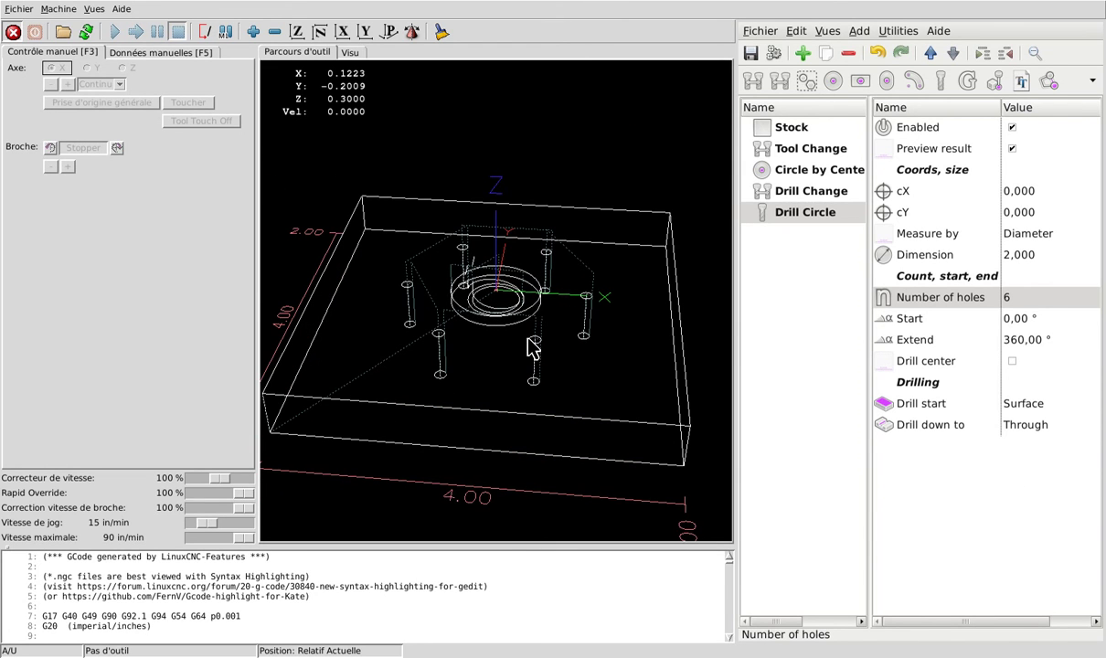
left_click(1031, 424)
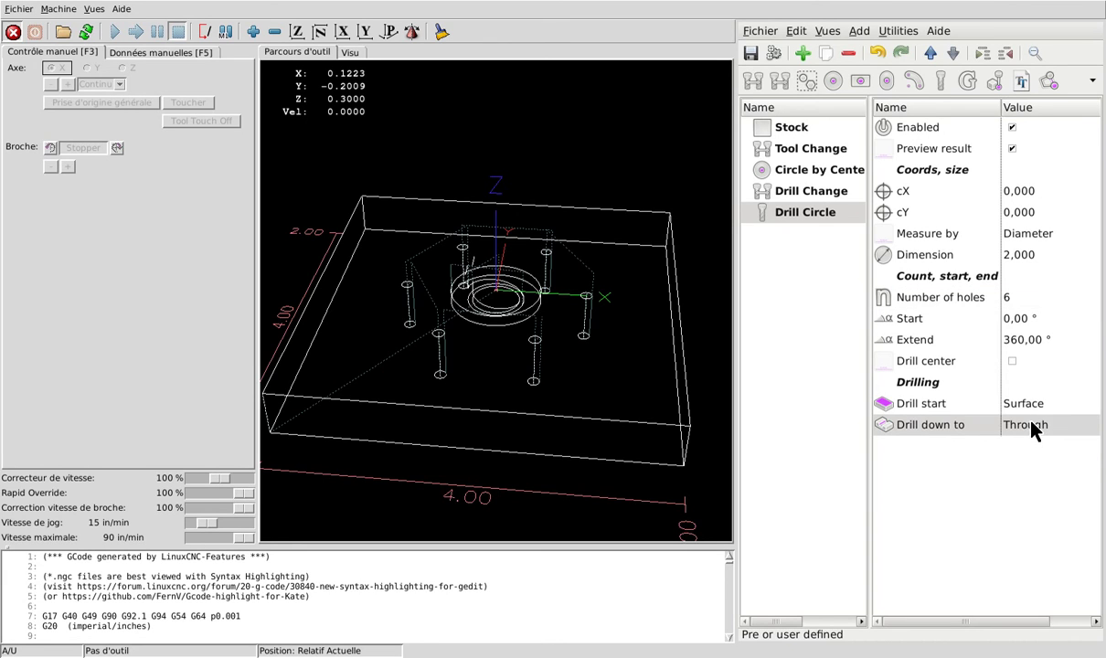
left_click(1031, 424)
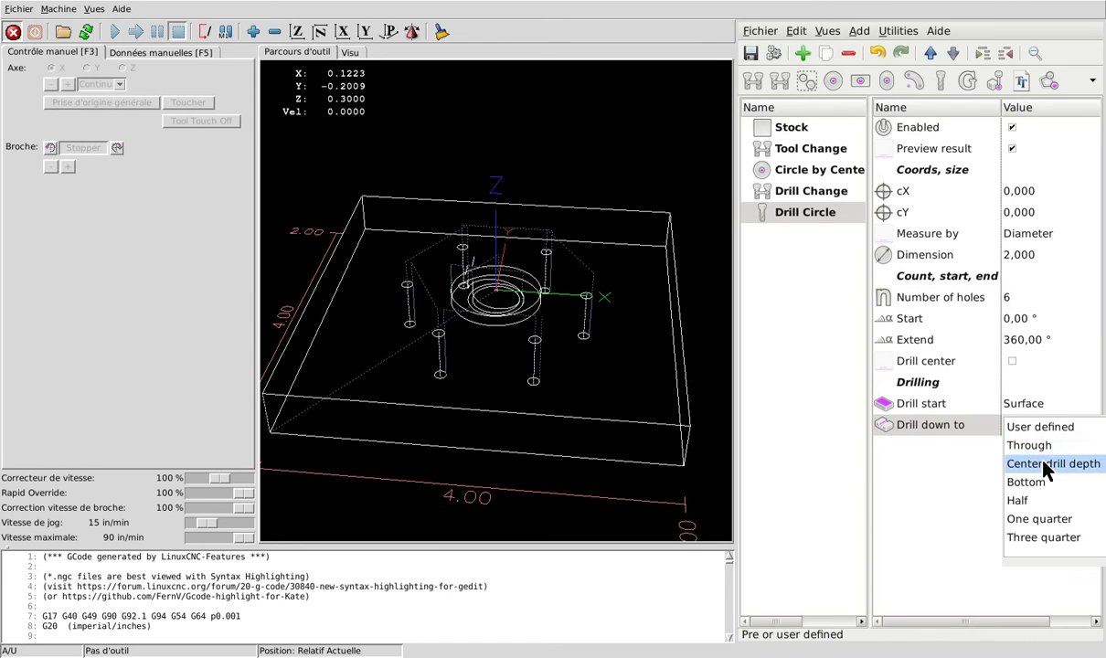
left_click(1047, 465)
middle_click_drag(451, 371, 491, 448)
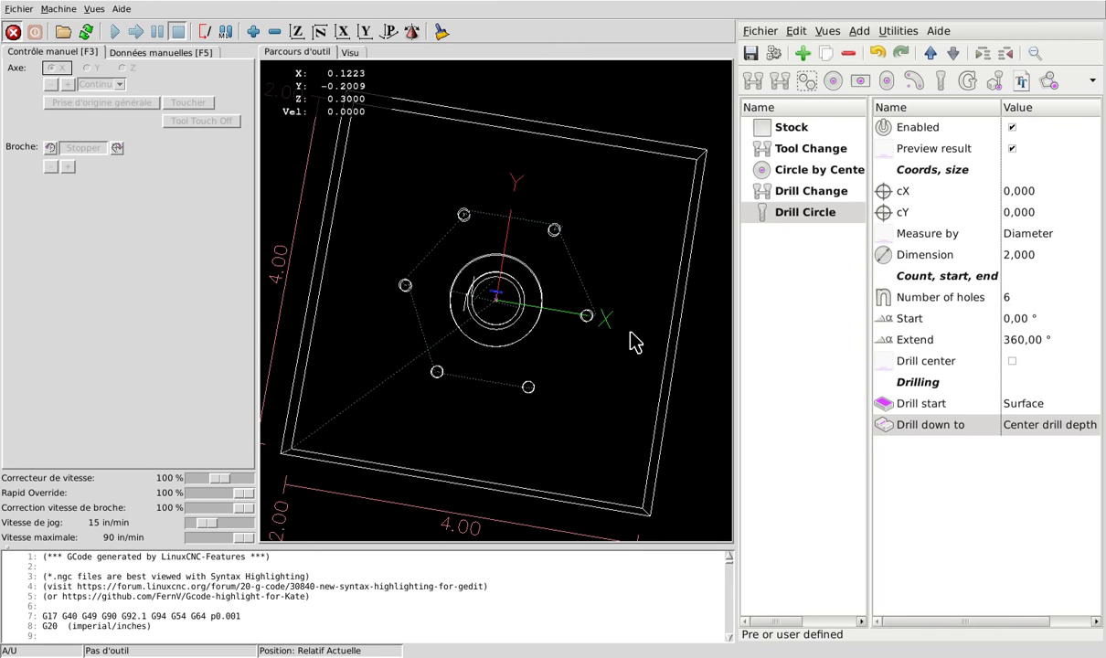
- Tick Drill center on the Drill Circle so it also drills a centre hole
left_click(786, 176)
left_click(1013, 134)
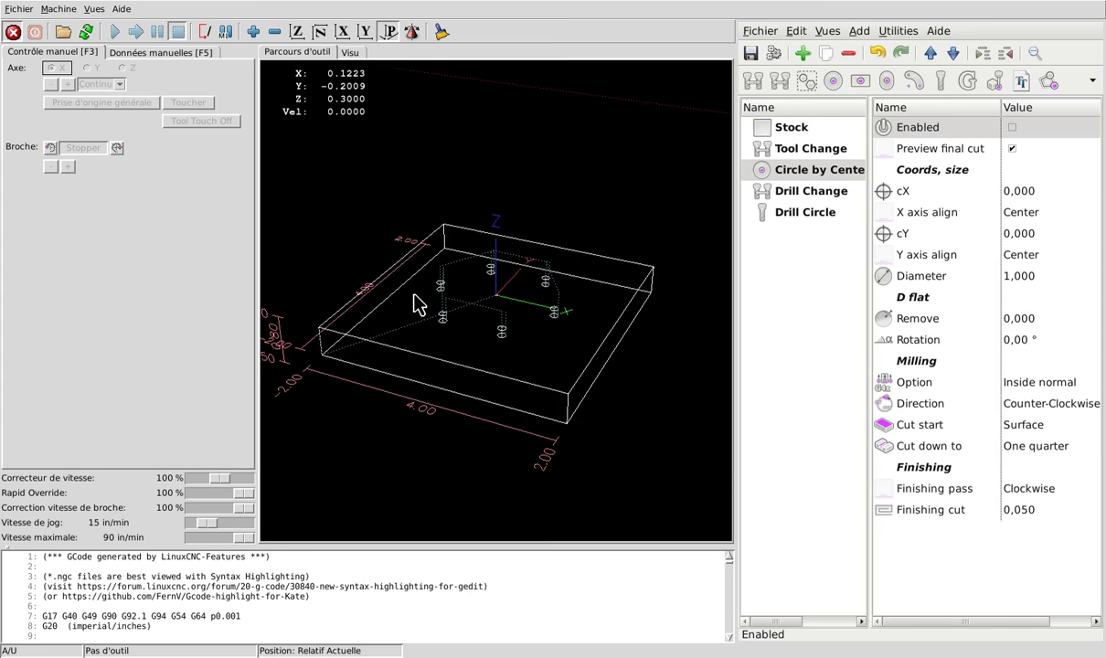
middle_click_drag(416, 304, 415, 353)
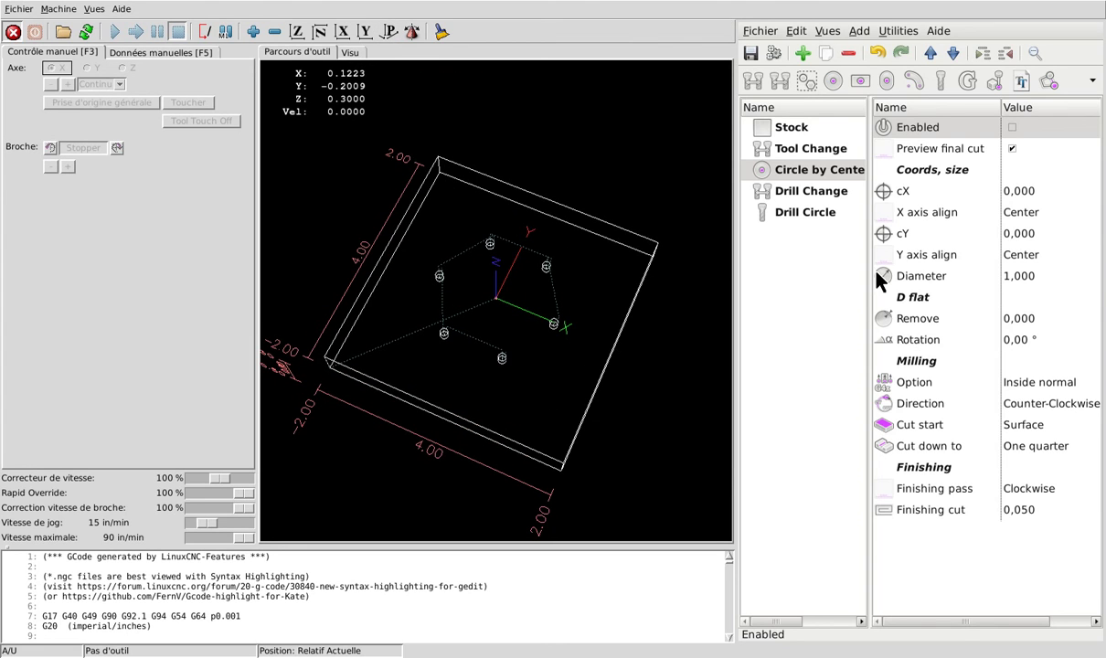
left_click(805, 191)
left_click(802, 213)
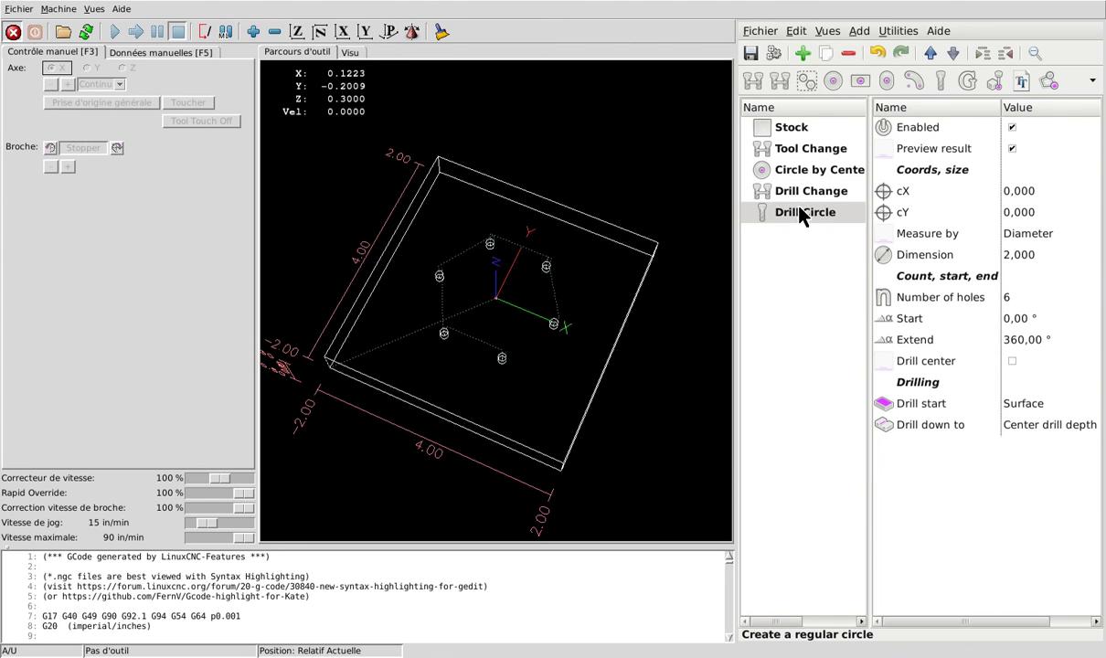
left_click(1011, 363)
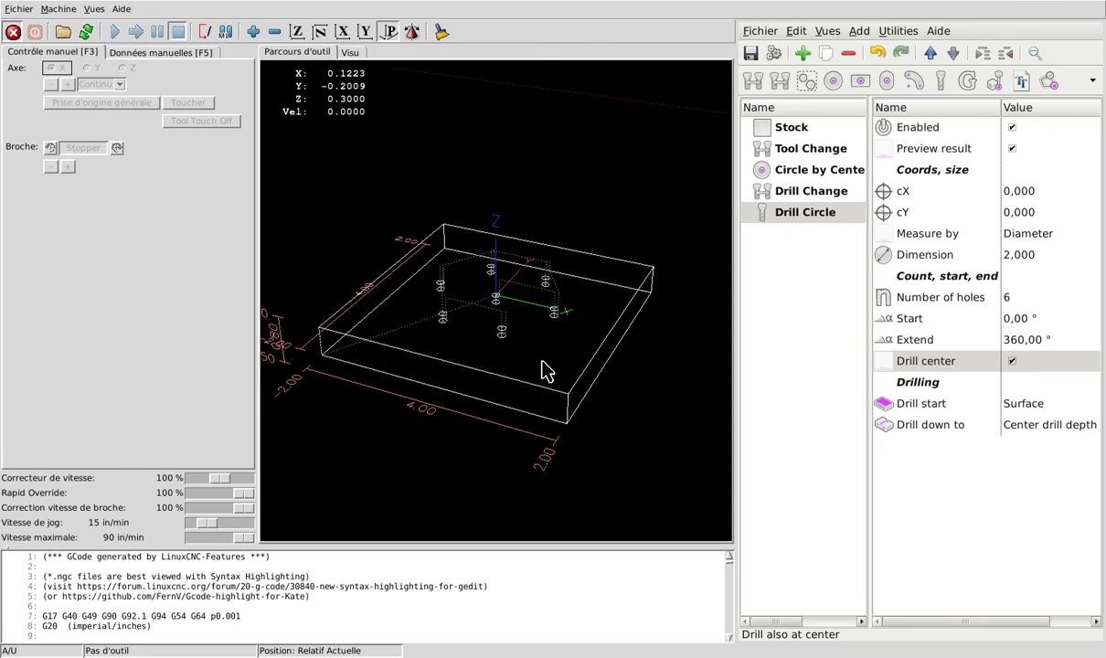
middle_click_drag(494, 325, 595, 353)
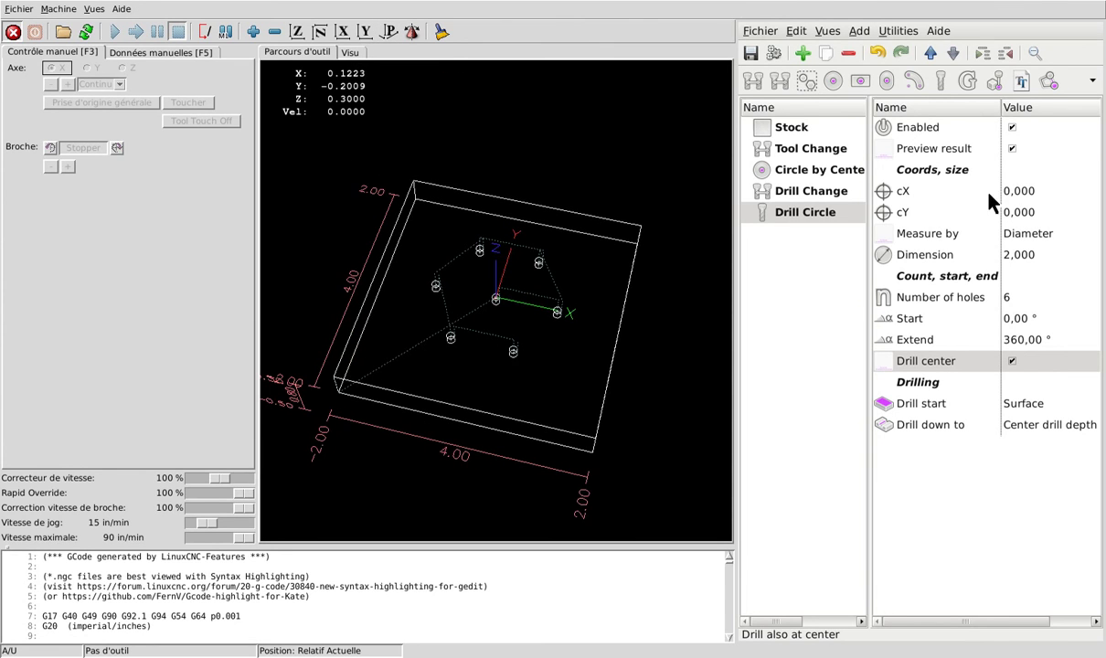
- Toggle Circle by Center on and off, then disable the Drill Circle
left_click(820, 170)
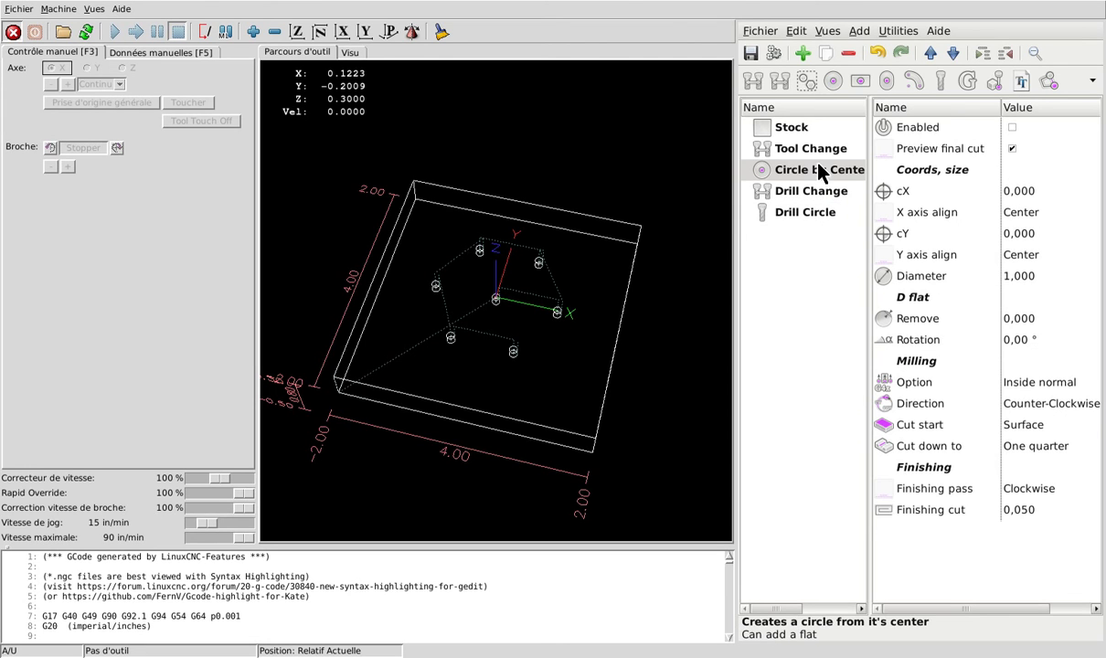
left_click(1011, 127)
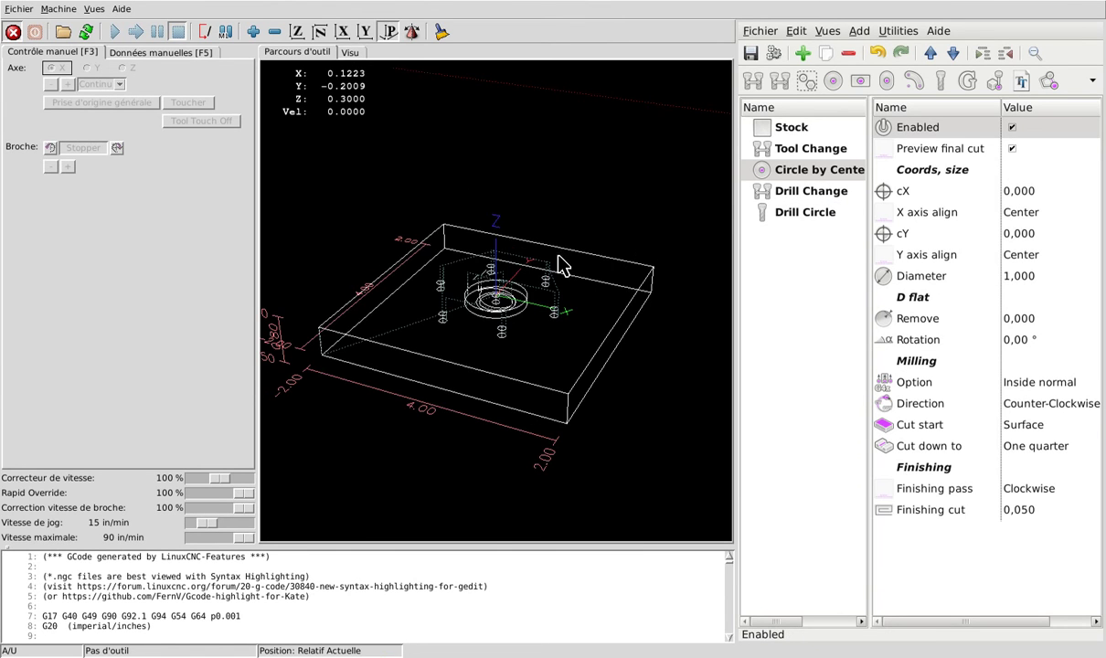
middle_click_drag(557, 249, 557, 284)
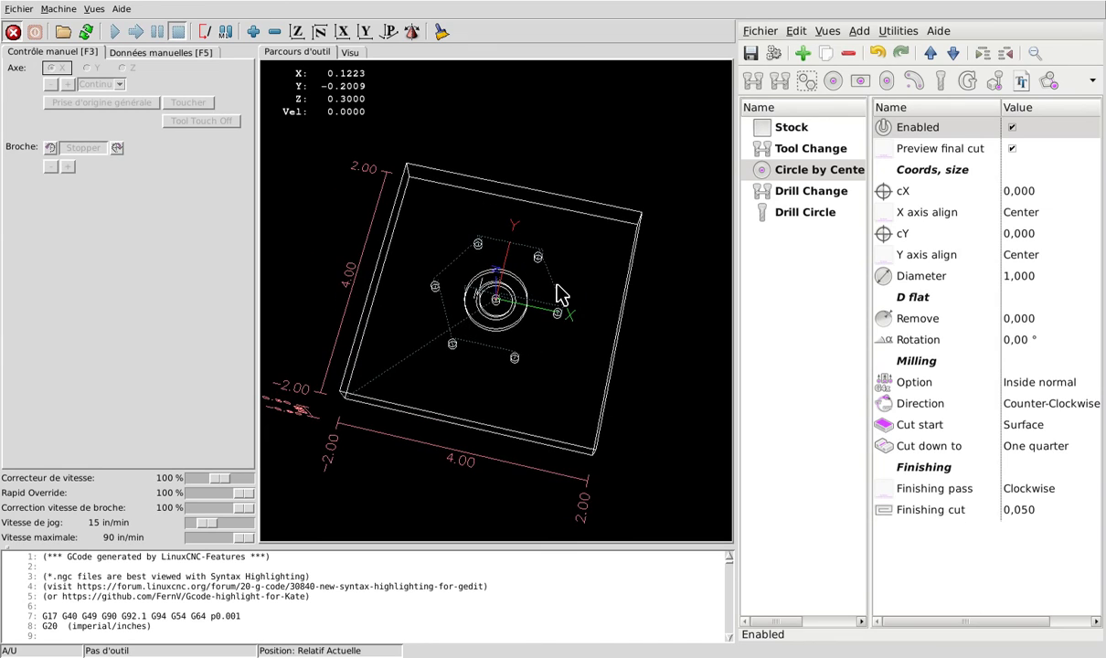
left_click(1012, 127)
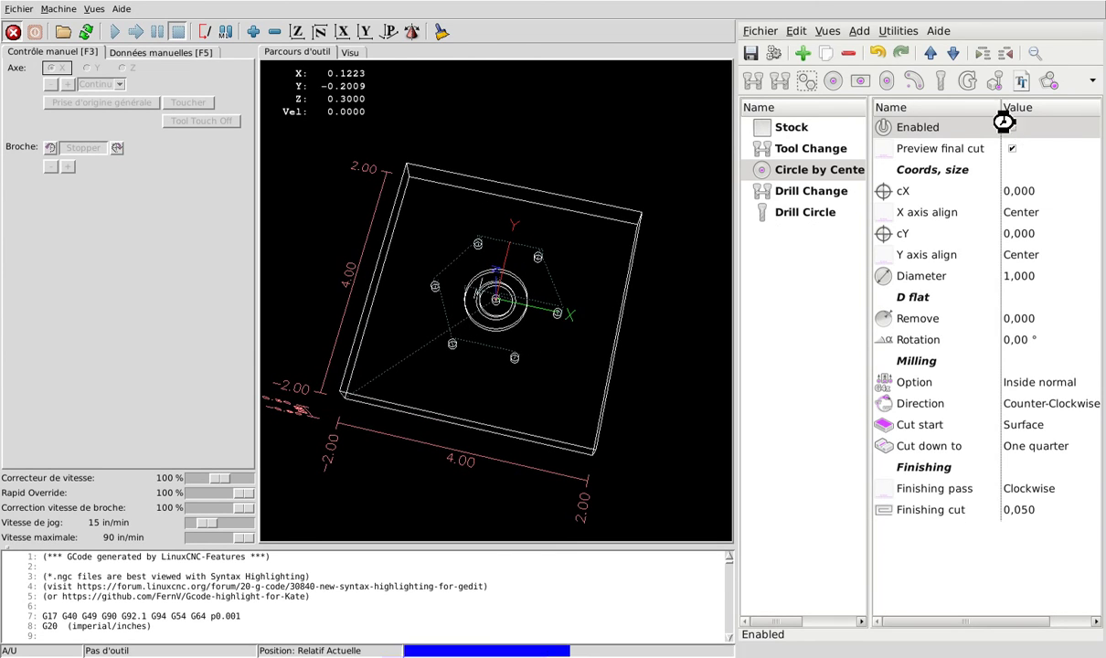
left_click(791, 213)
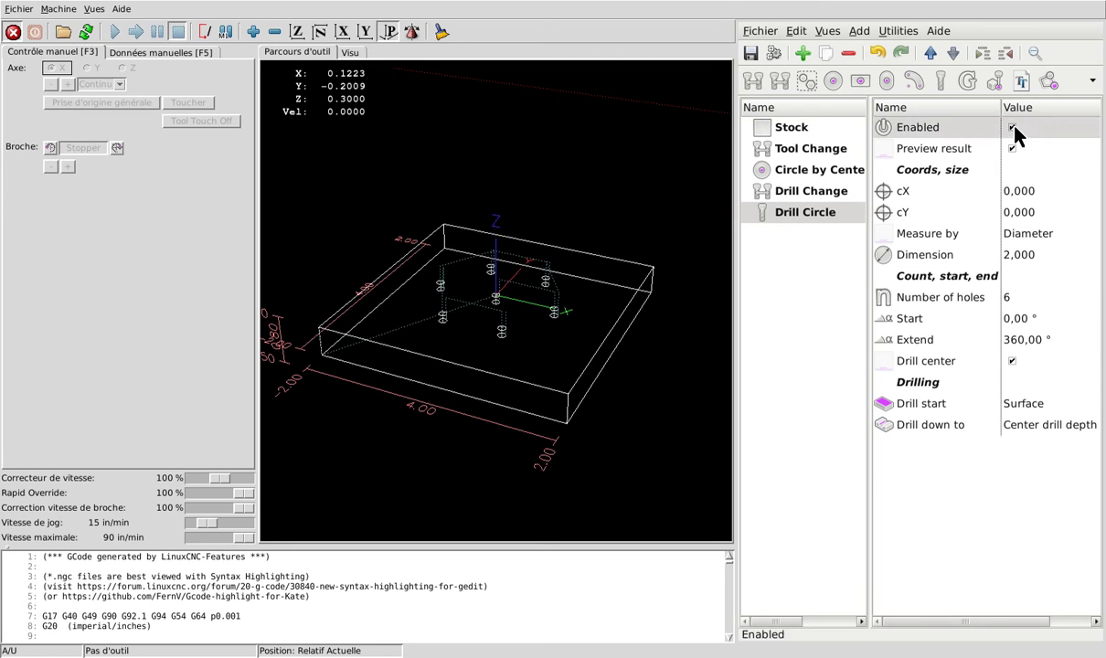
left_click(816, 193)
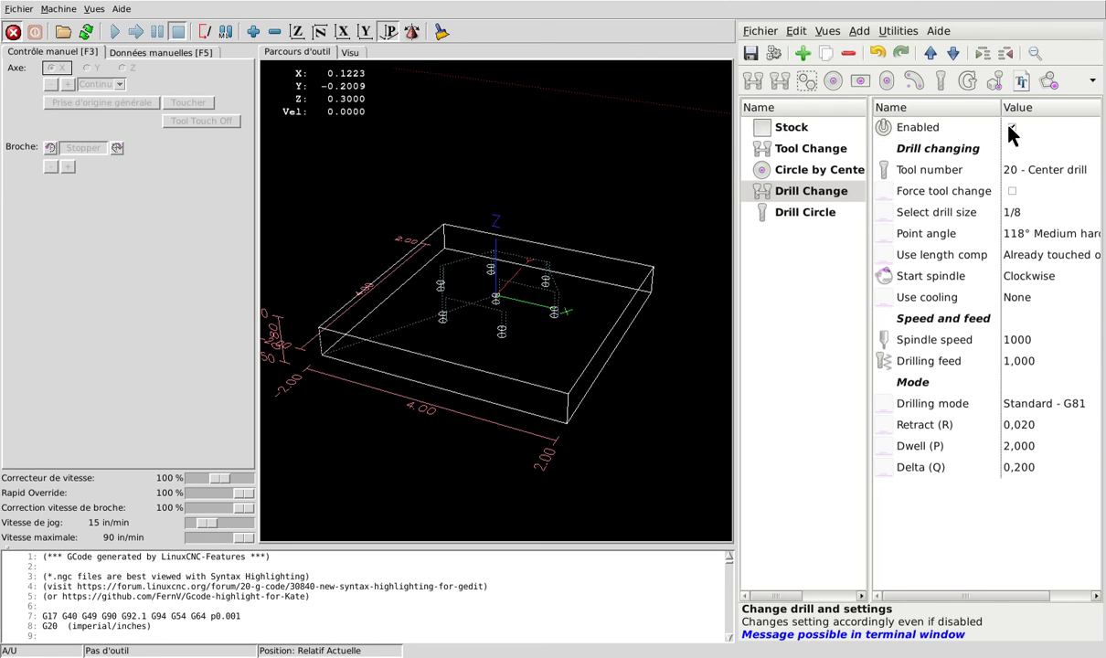
left_click(793, 211)
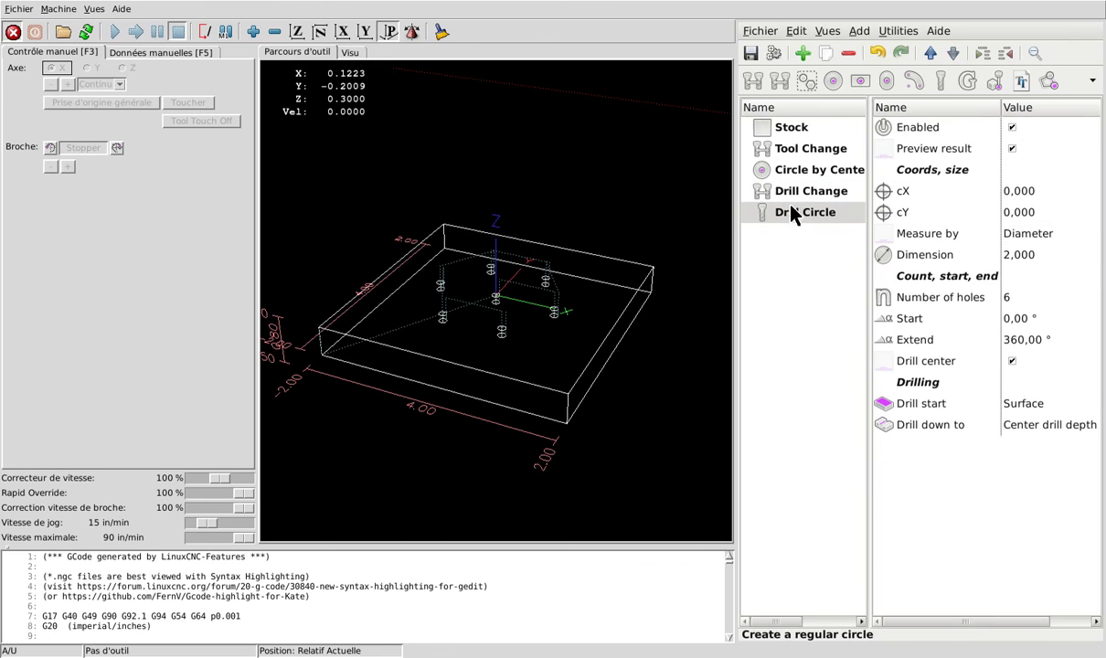
left_click(1012, 128)
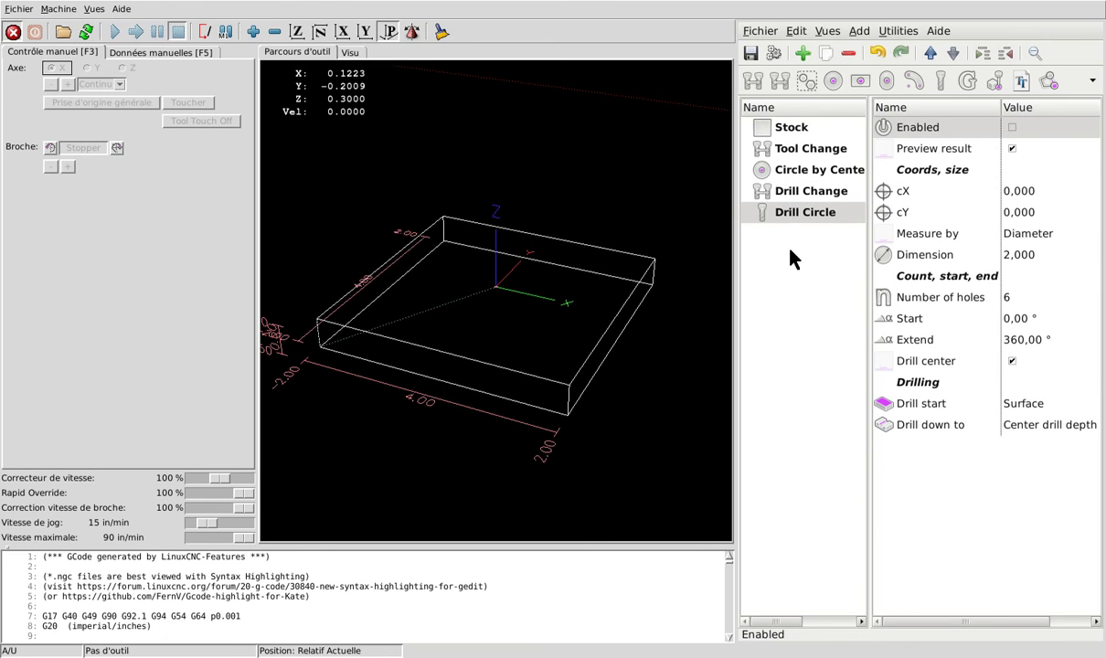
- Add a Miscellaneous > Advanced G Code file feature after Drill Circle and start choosing its file
middle_click_drag(405, 278, 405, 298)
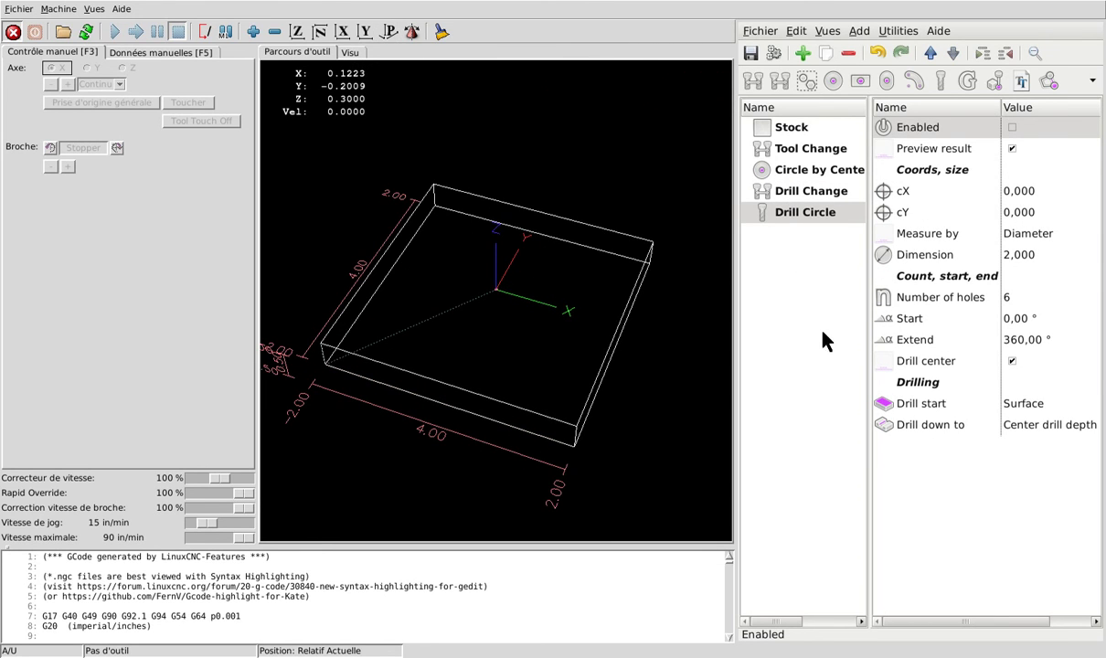
left_click(859, 31)
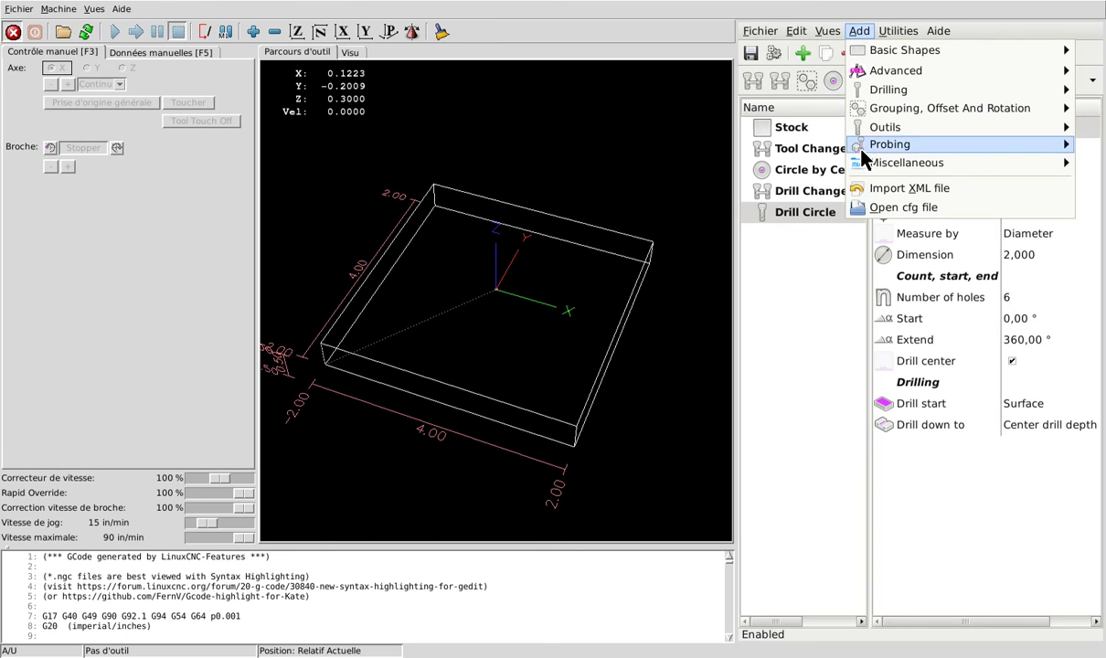
mouse_move(834, 162)
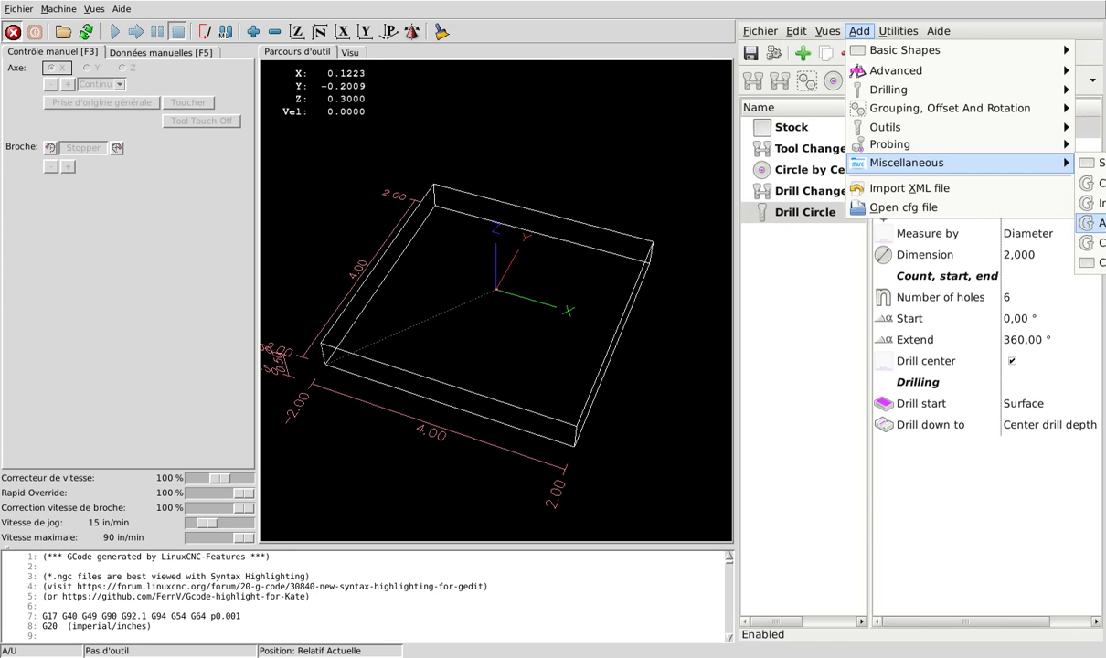
left_click(939, 32)
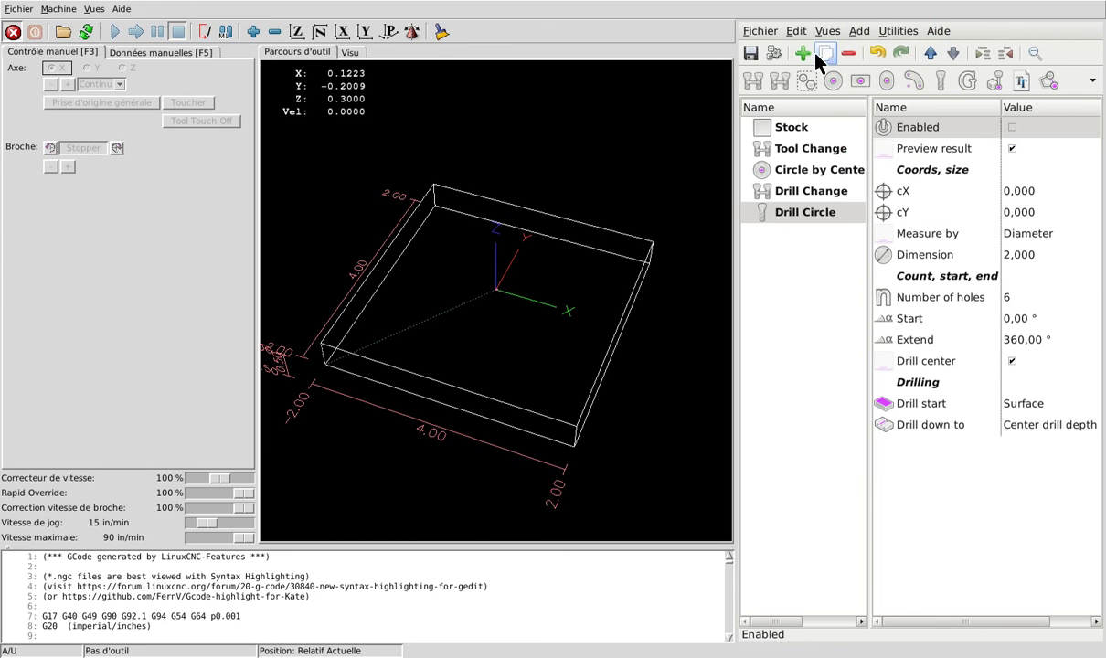
left_click(802, 53)
left_click(831, 169)
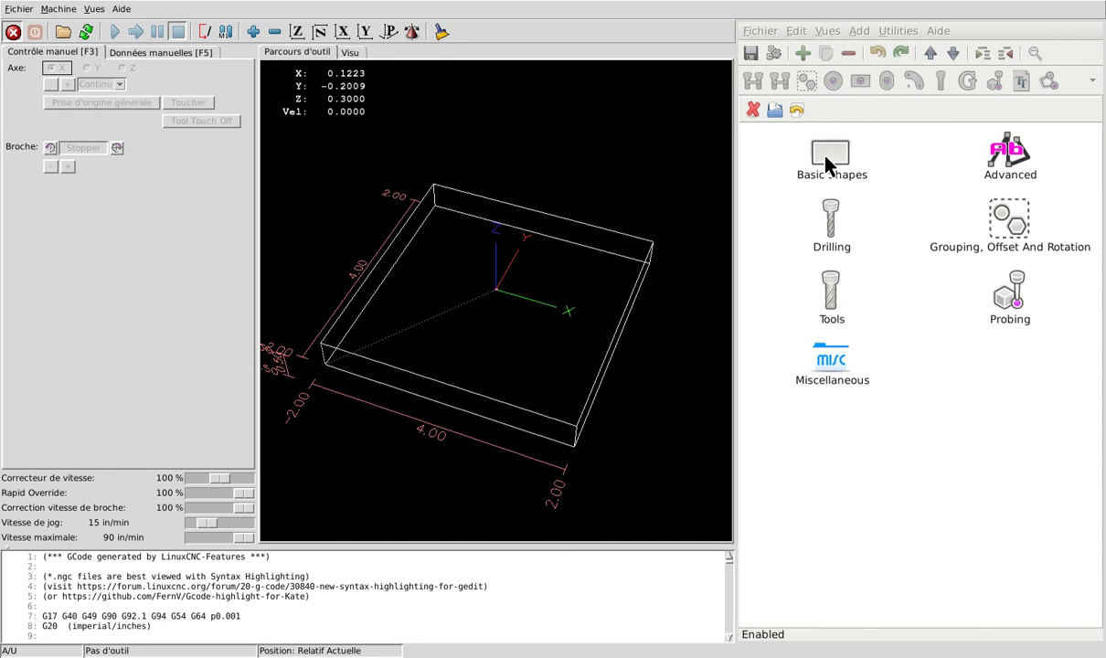
left_click(828, 388)
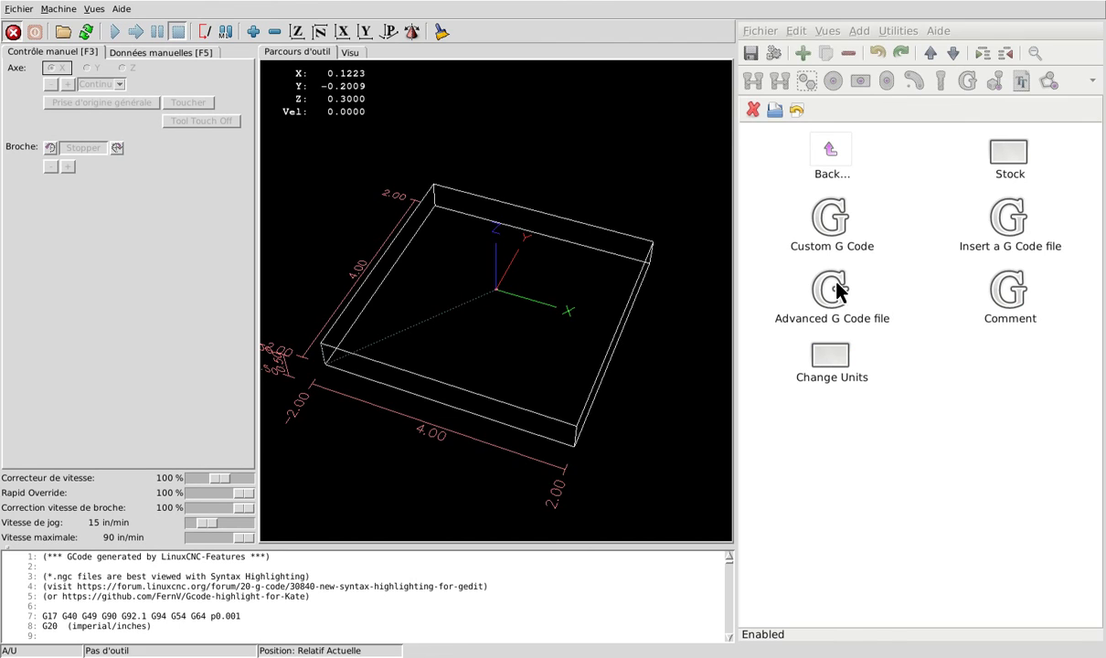
left_click(770, 282)
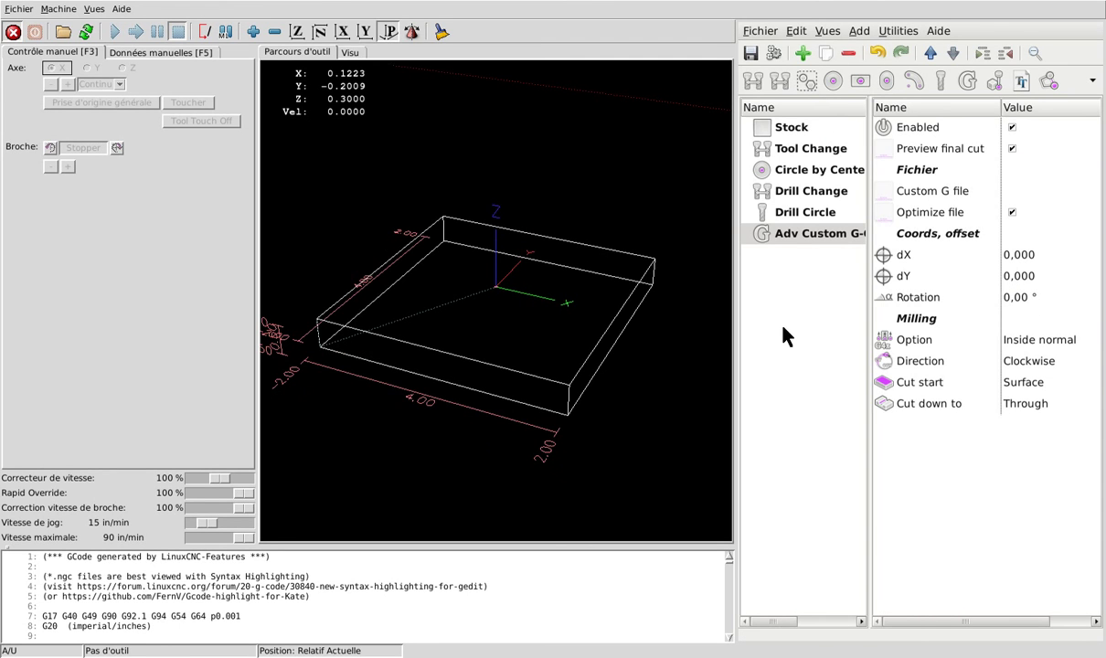
left_click(953, 196)
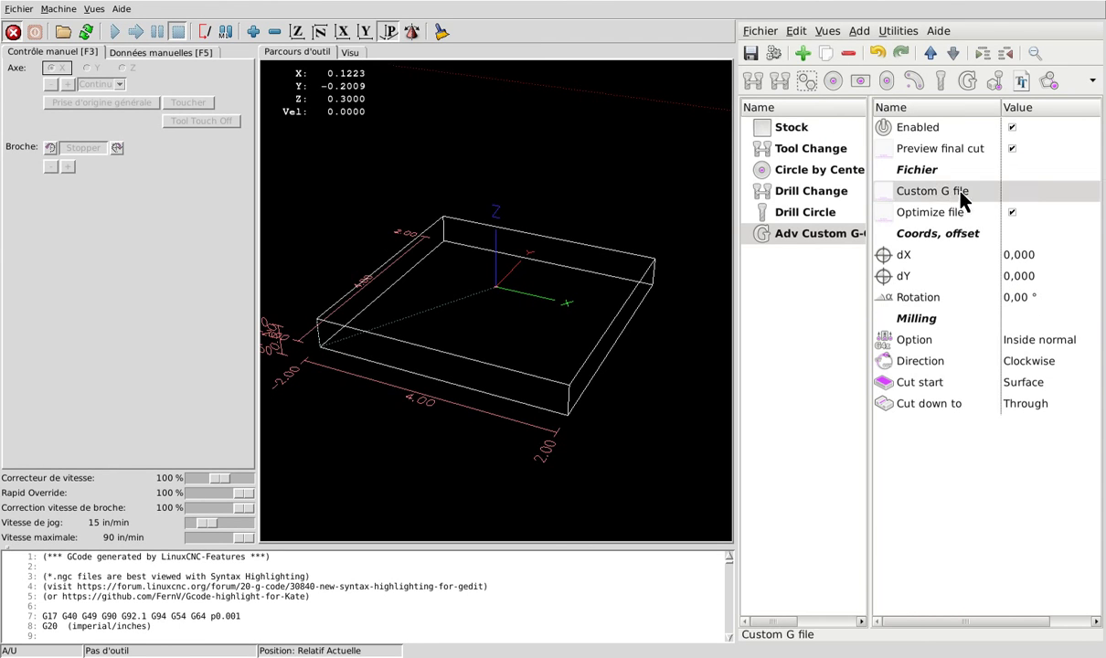
- Load custom-1.ngc from Dropbox > xml > examples as the Custom G file
left_click(1015, 191)
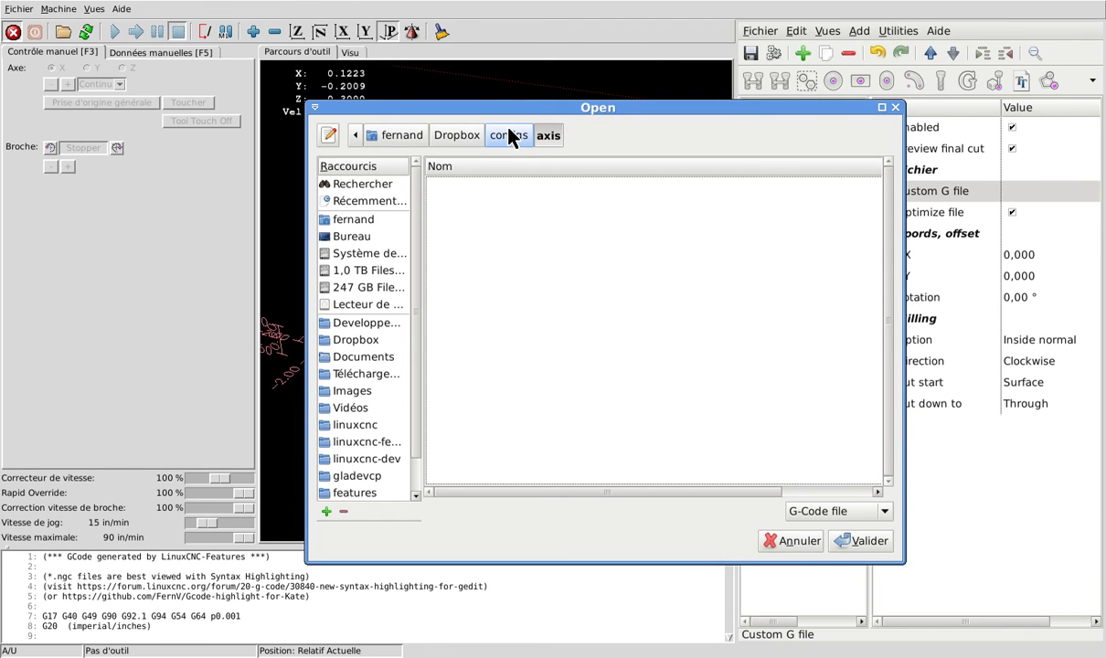
left_click(473, 135)
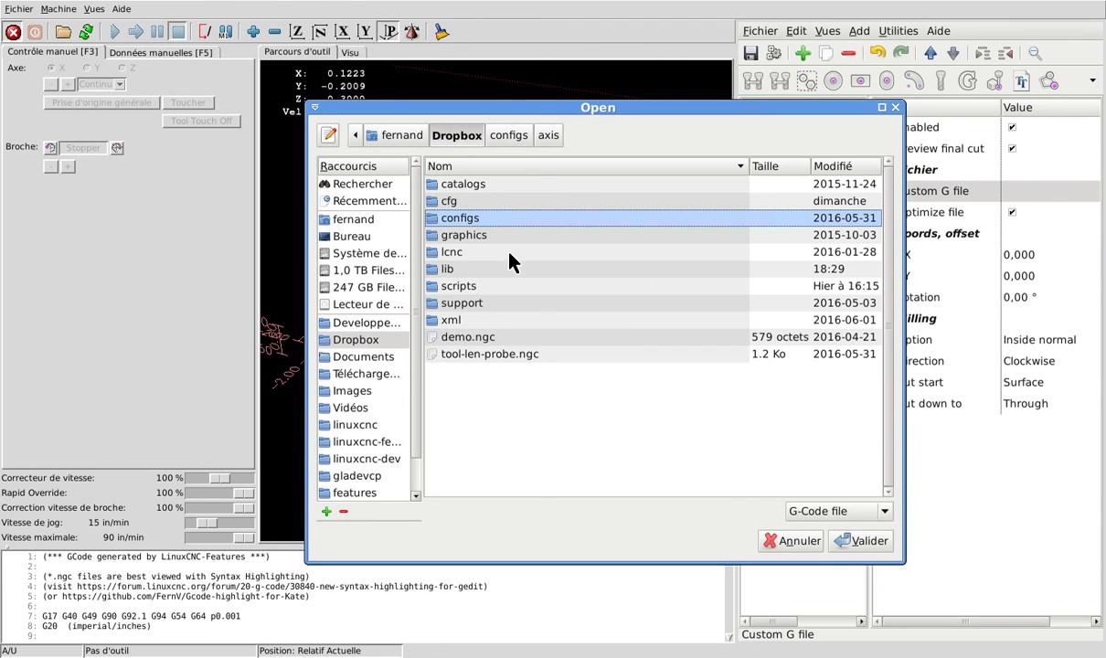
double_click(460, 320)
double_click(482, 187)
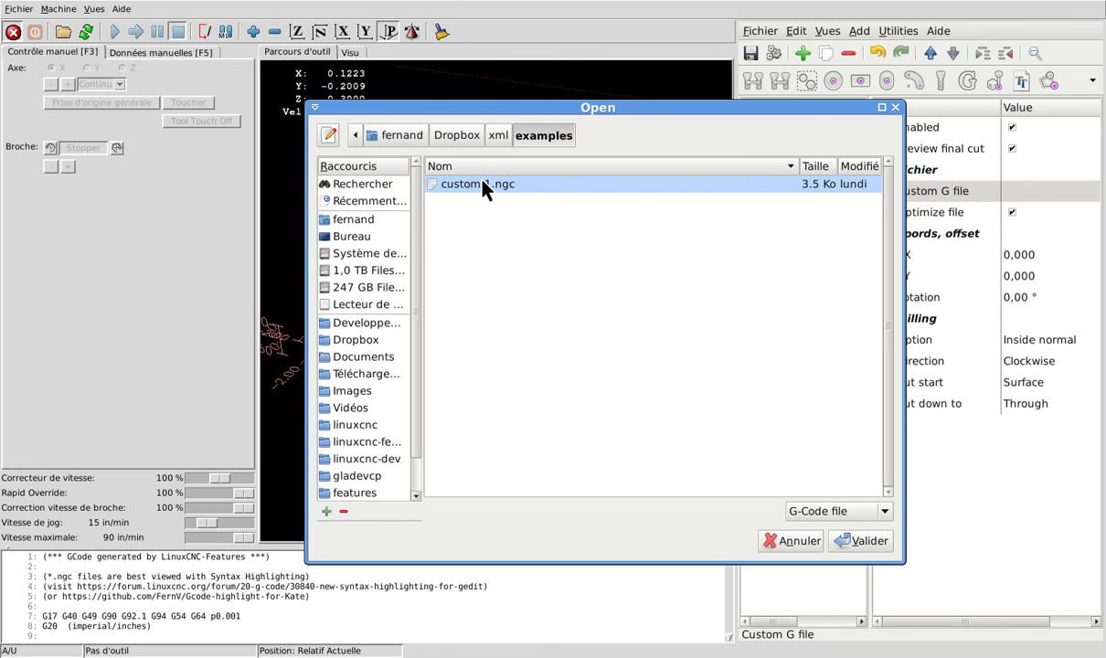
double_click(484, 186)
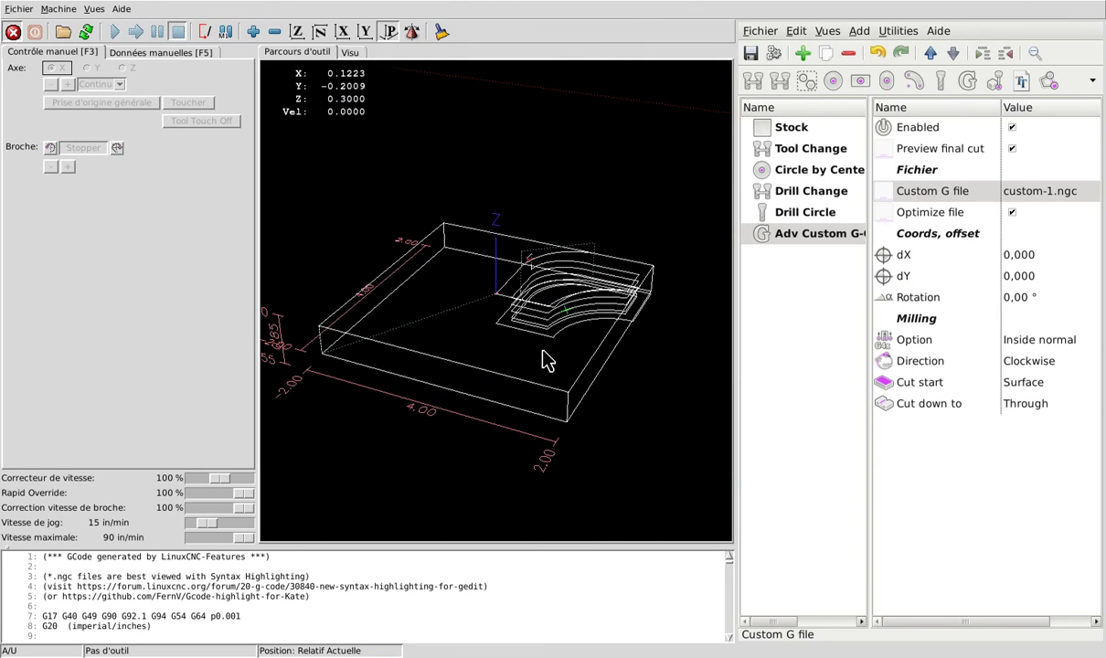
- Offset the custom G-code pocket to dX -1 and dY -1
left_click(1033, 254)
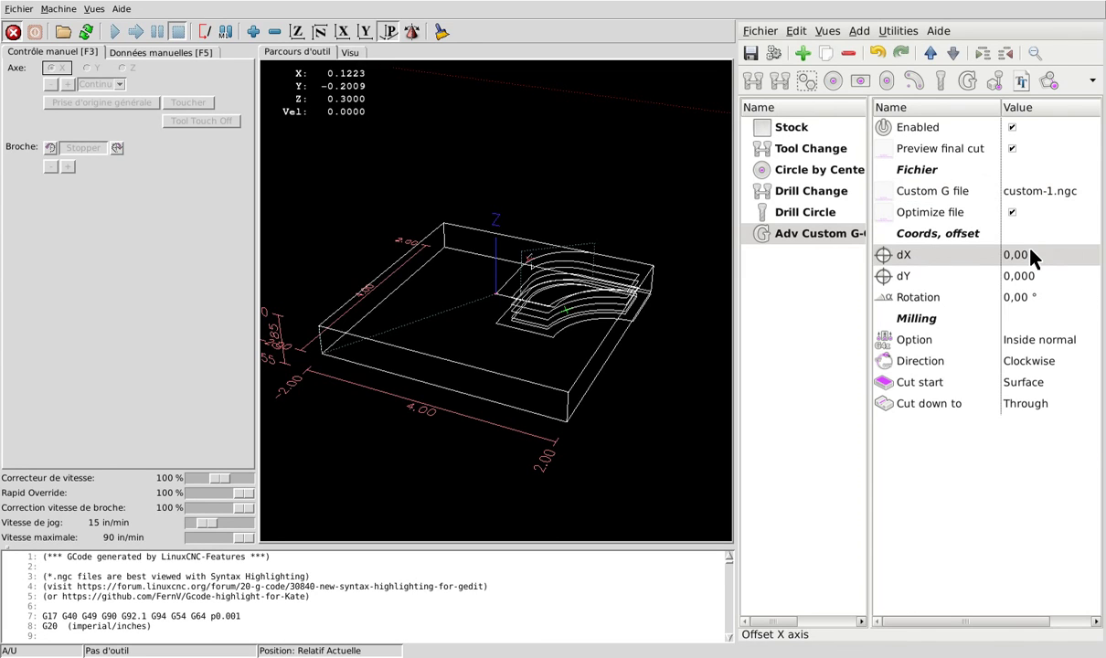
left_click(1033, 254)
type("-1")
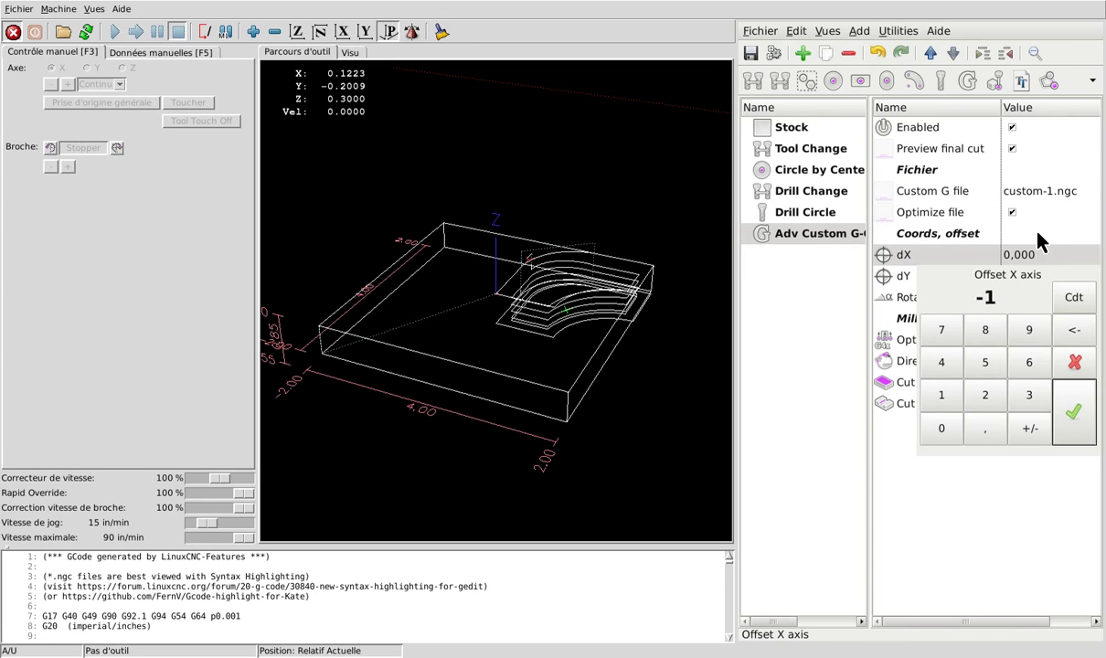
key("Return")
key("Down")
key("Return")
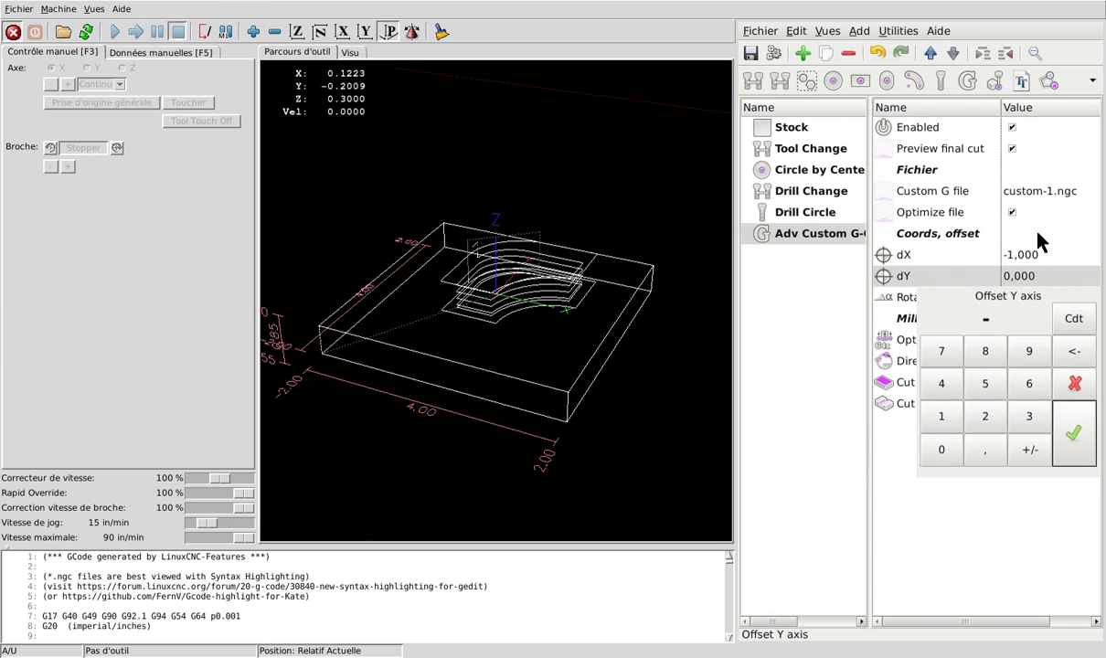
key("Return")
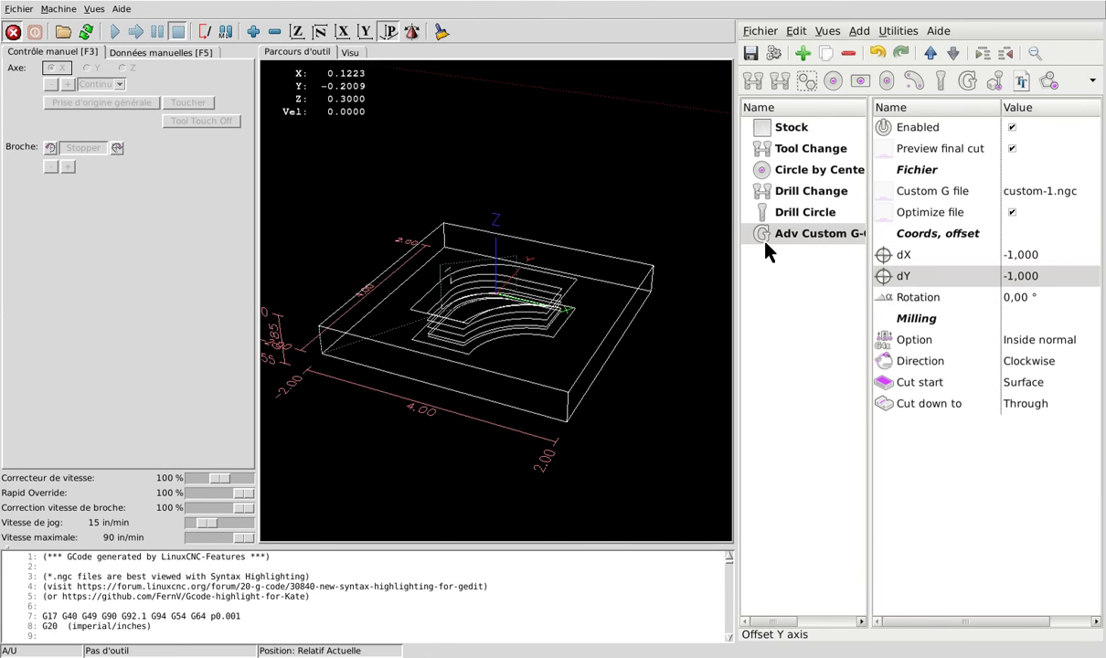
scroll(496, 316, "up", 2)
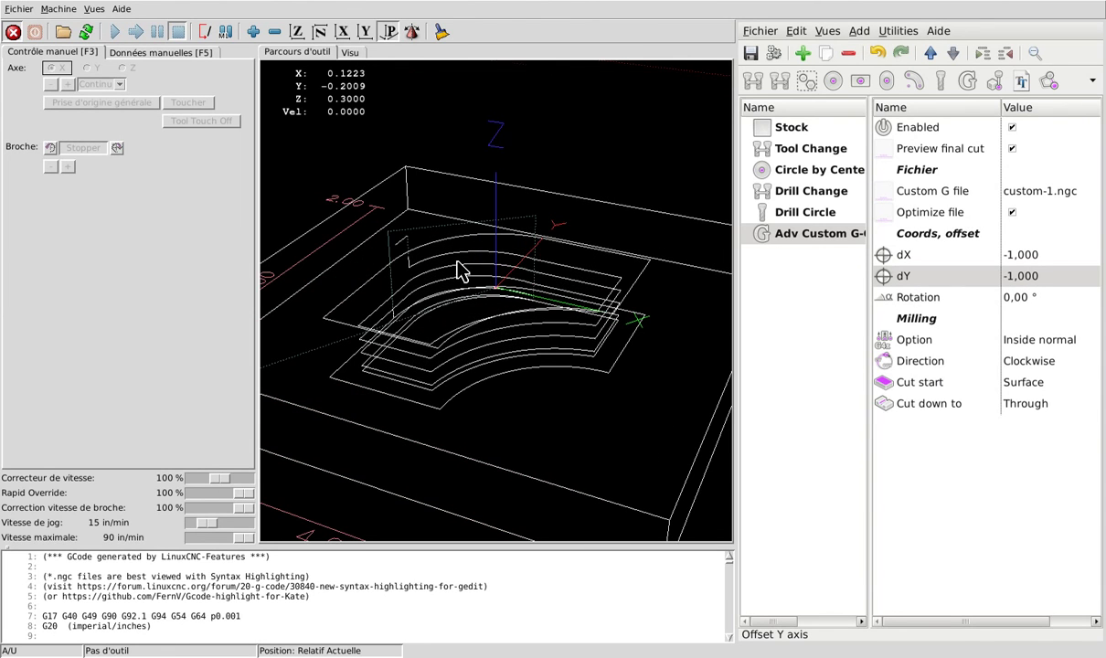
scroll(446, 297, "up", 2)
left_click_drag(446, 297, 476, 321)
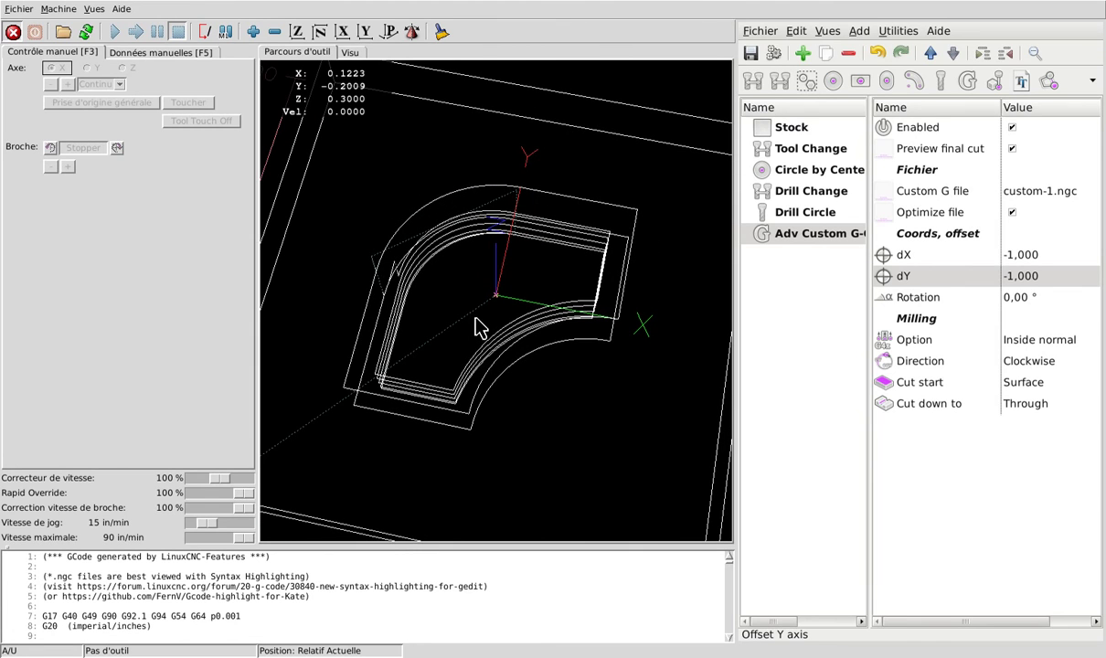
- Try Cut down depths Bottom and One quarter, then set it back to Through
left_click(1027, 410)
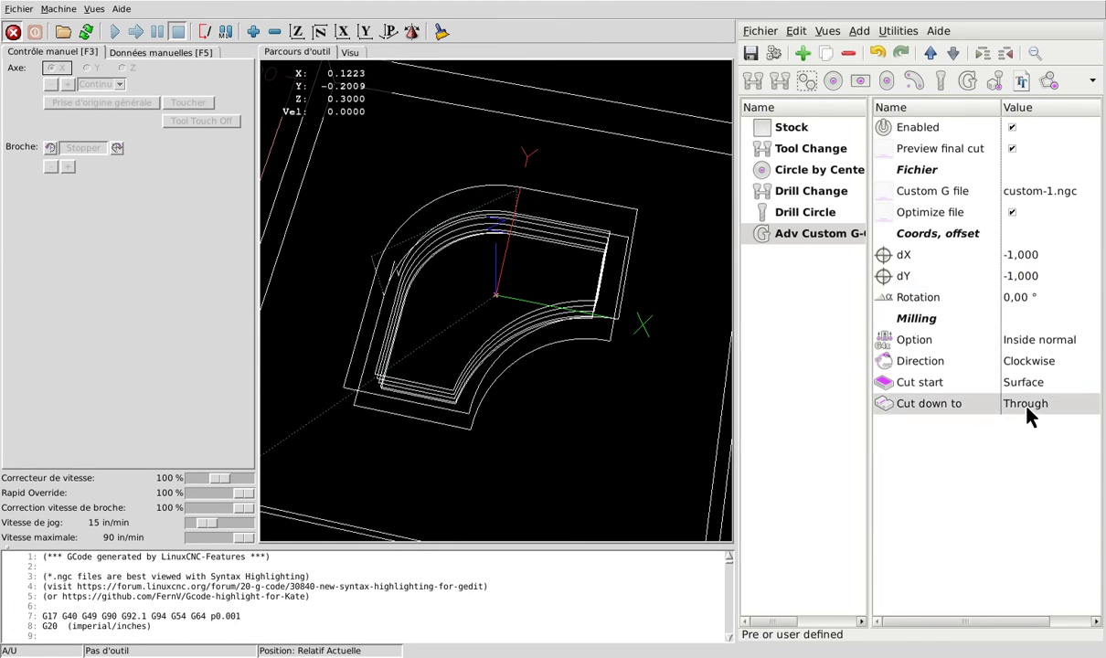
left_click(1027, 411)
left_click(1026, 442)
left_click(1015, 409)
left_click(1024, 478)
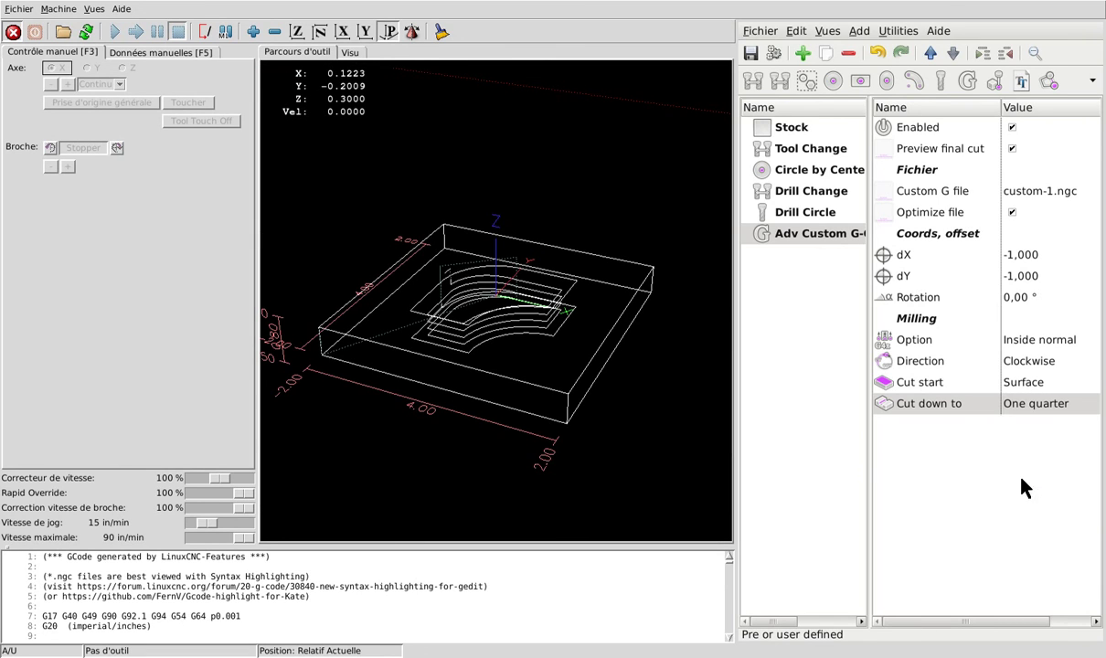
left_click(1047, 415)
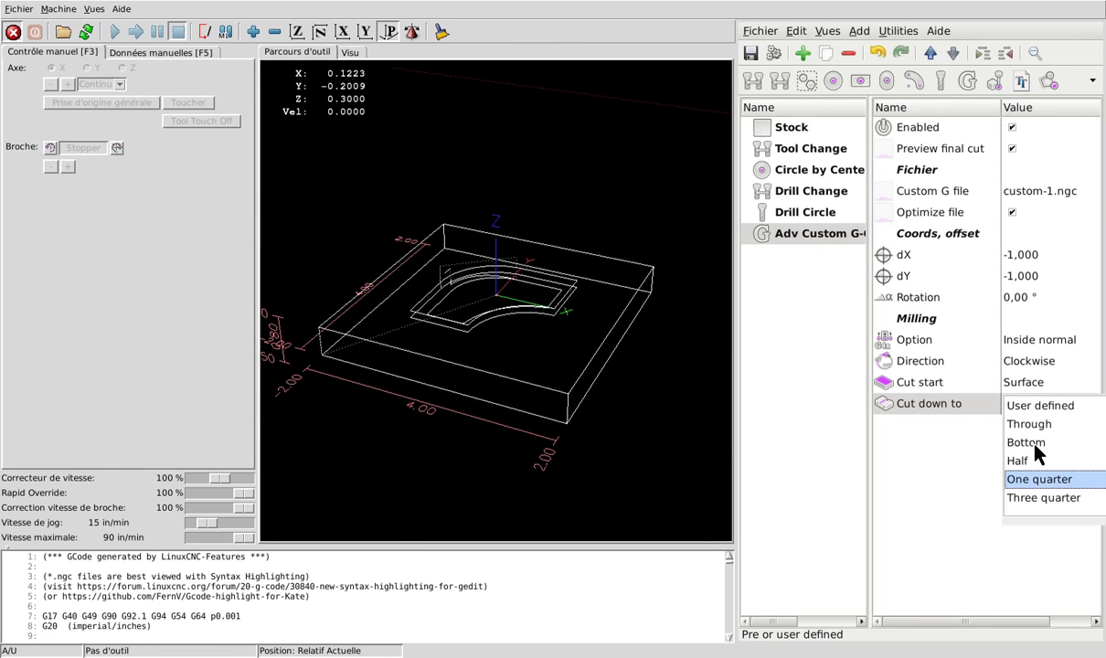
left_click(1034, 425)
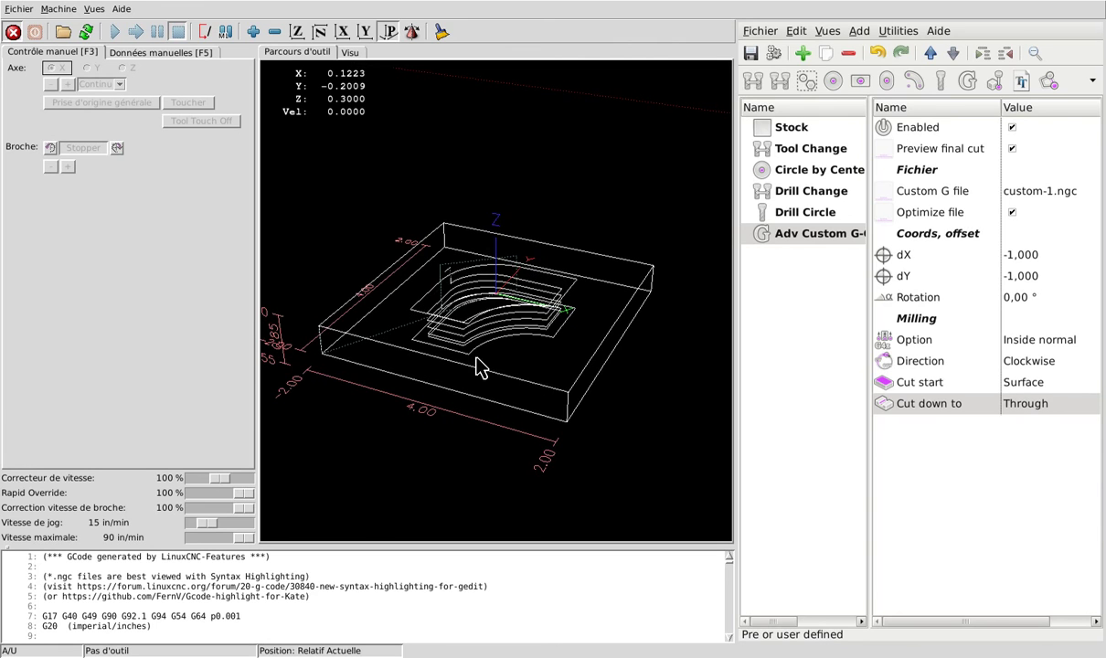
mouse_move(481, 359)
left_mouse_down()
mouse_move(489, 366)
mouse_move(472, 351)
left_mouse_up()
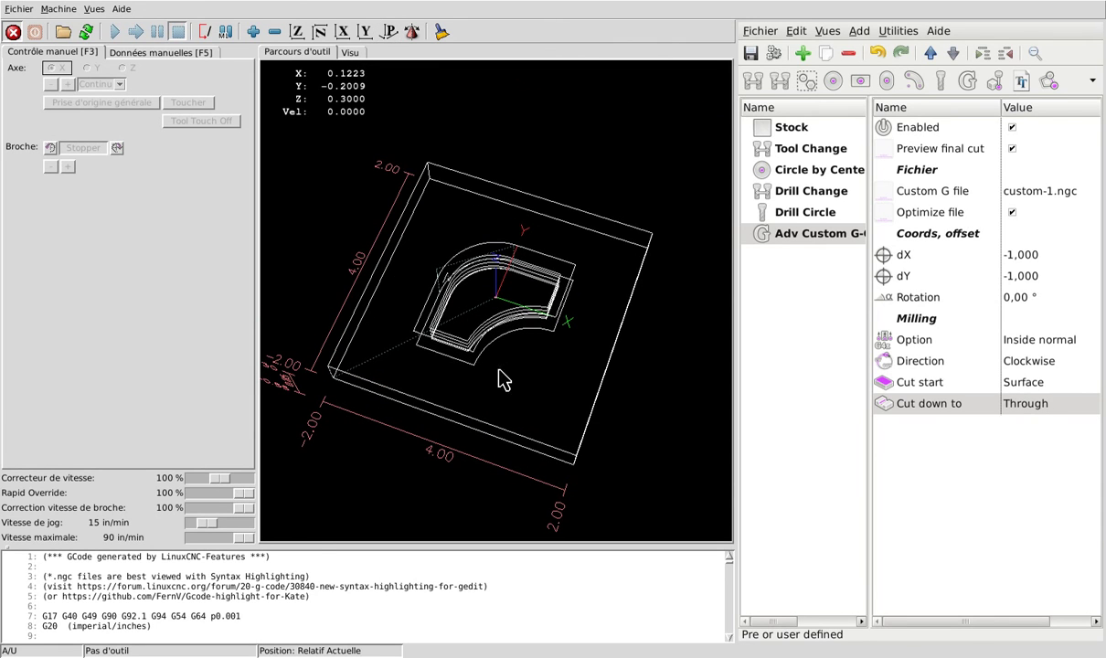
- Set the custom pocket's Rotation to 33° and review its X and Y offsets
left_click(1047, 298)
left_click(1025, 442)
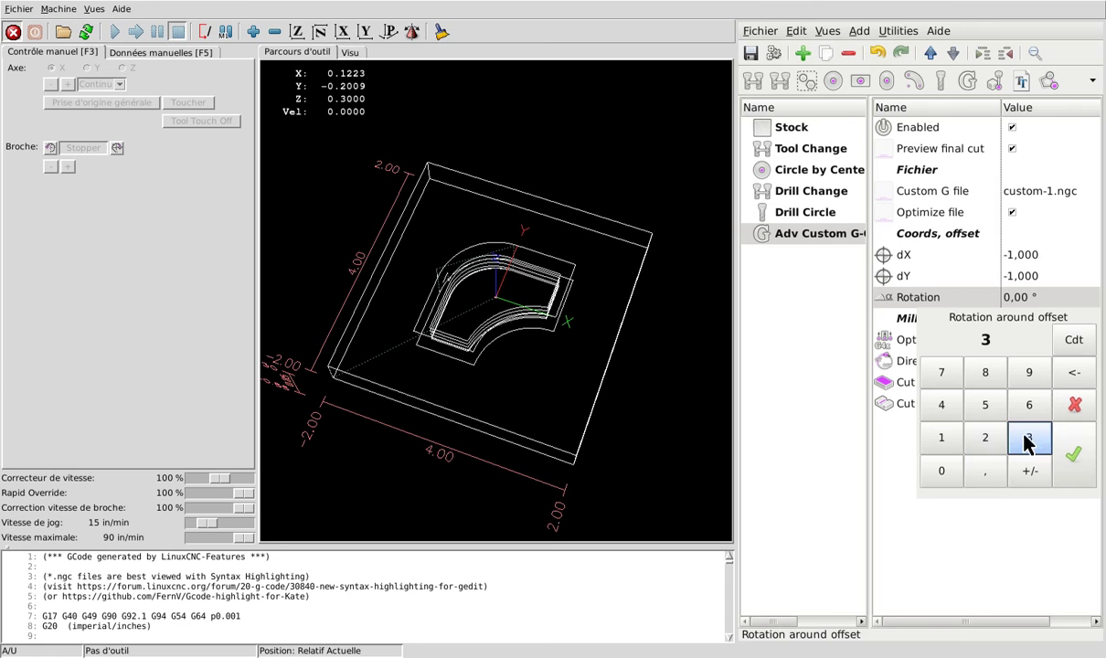
left_click(1027, 441)
left_click(1072, 453)
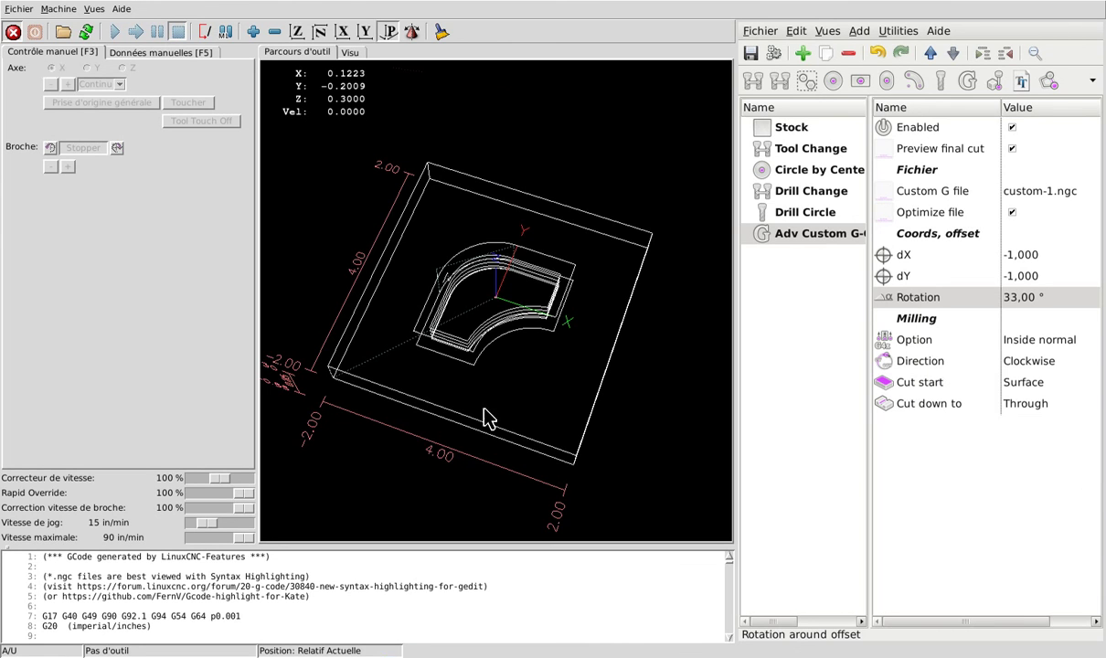
left_click_drag(448, 303, 476, 383)
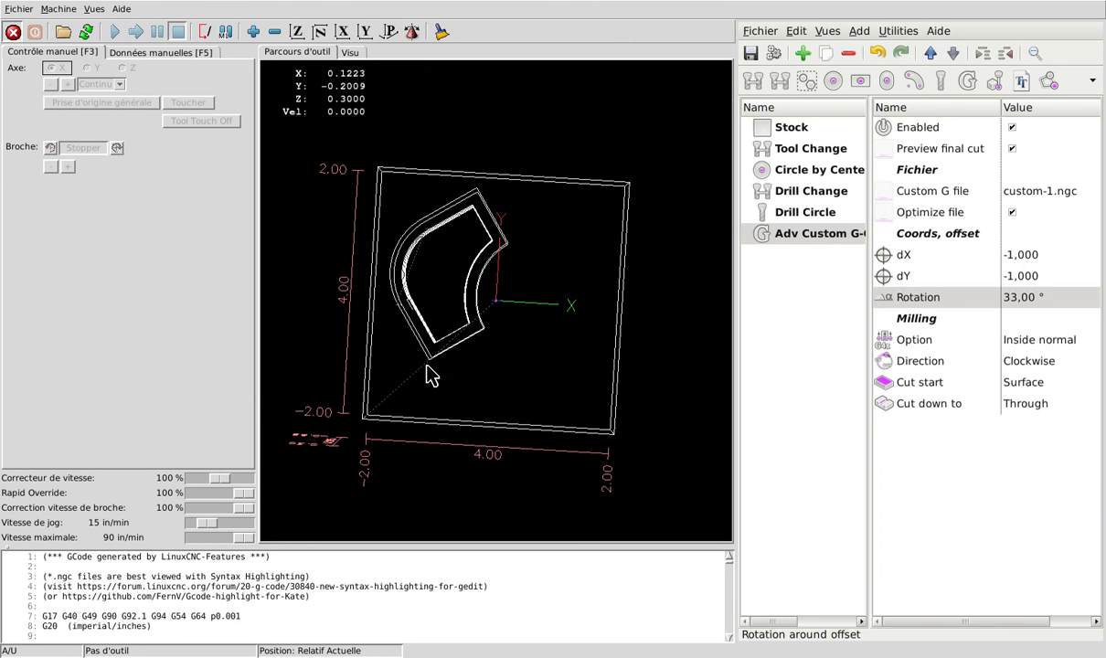
left_click(1014, 257)
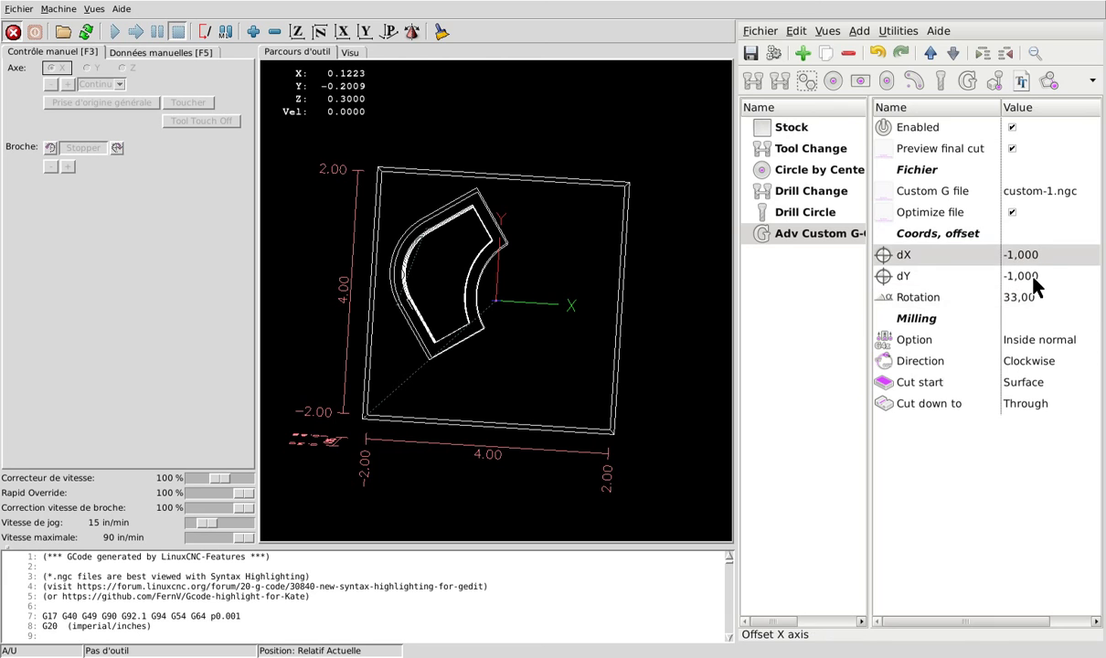
left_click(1033, 277)
mouse_move(497, 353)
left_mouse_down()
mouse_move(499, 387)
mouse_move(489, 317)
mouse_move(445, 343)
mouse_move(410, 290)
mouse_move(415, 313)
mouse_move(528, 375)
mouse_move(448, 373)
mouse_move(459, 358)
mouse_move(479, 366)
left_mouse_up()
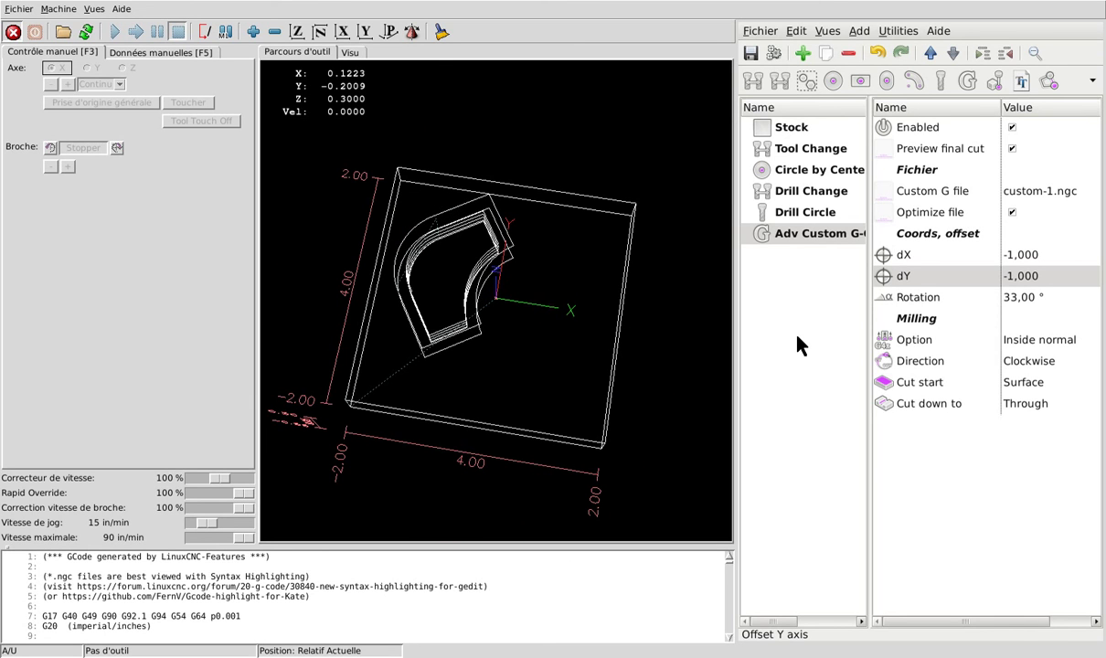
left_click_drag(447, 299, 493, 360)
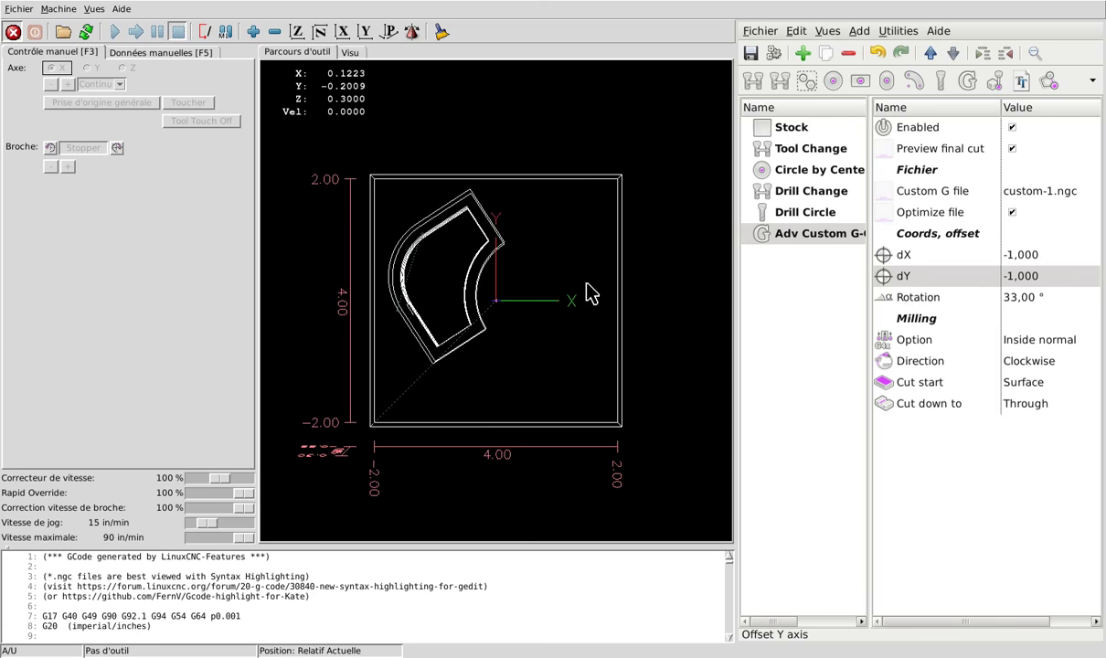